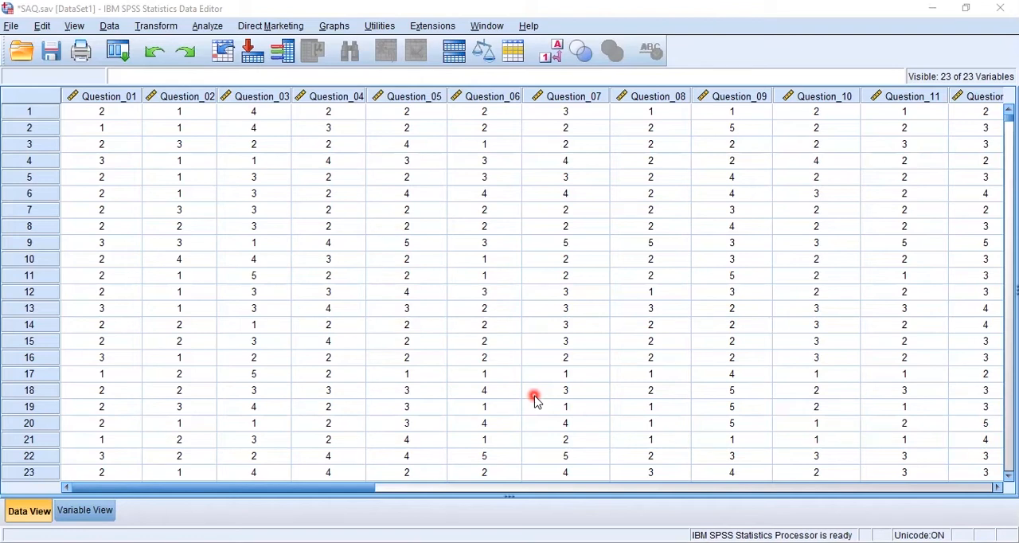
# - Examine the questionnaire responses in Data View through to the last case
pyautogui.moveTo(339, 489); pyautogui.dragTo(101, 459)
pyautogui.moveTo(370, 477); pyautogui.dragTo(81, 417)
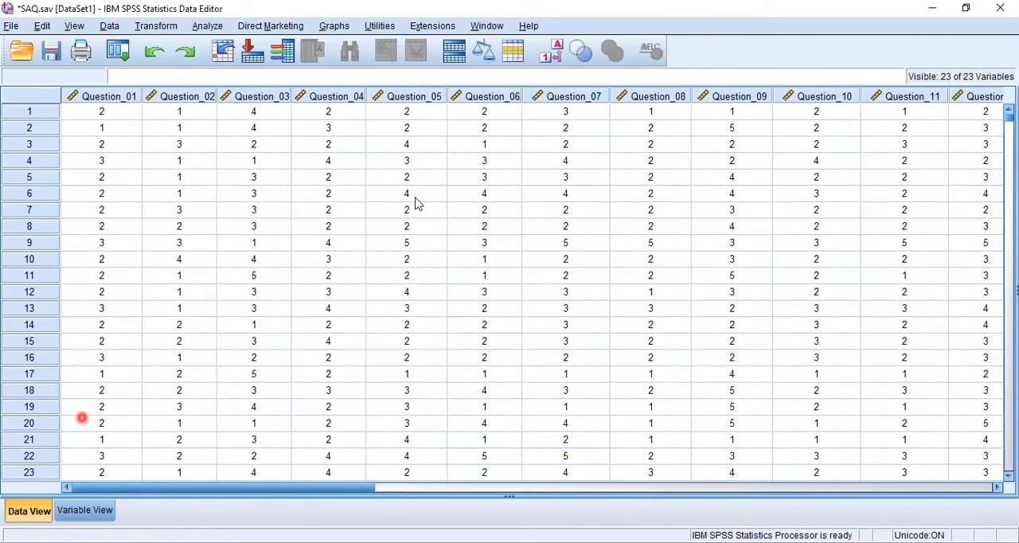
pyautogui.click(414, 201)
pyautogui.click(1011, 140)
pyautogui.moveTo(1009, 118); pyautogui.dragTo(1006, 472)
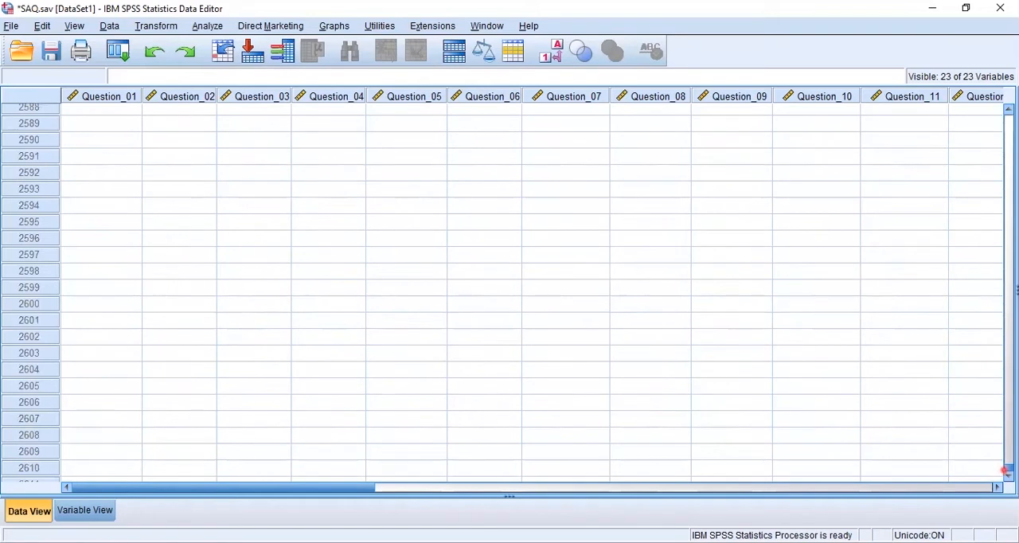
pyautogui.moveTo(1006, 473); pyautogui.dragTo(1005, 464)
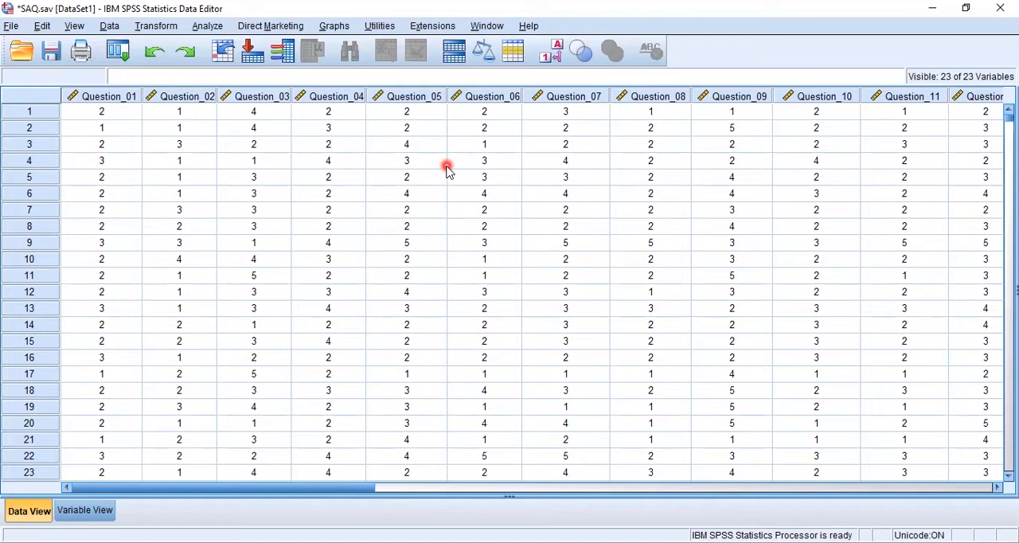
# - Show the variable definitions and widen the Label column until the full question texts fit
pyautogui.click(72, 513)
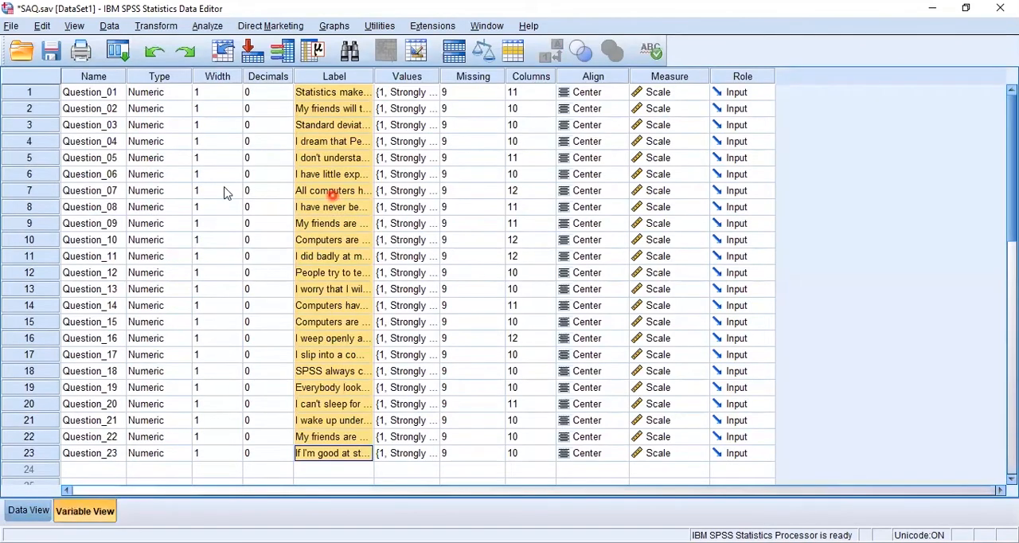
pyautogui.click(91, 92)
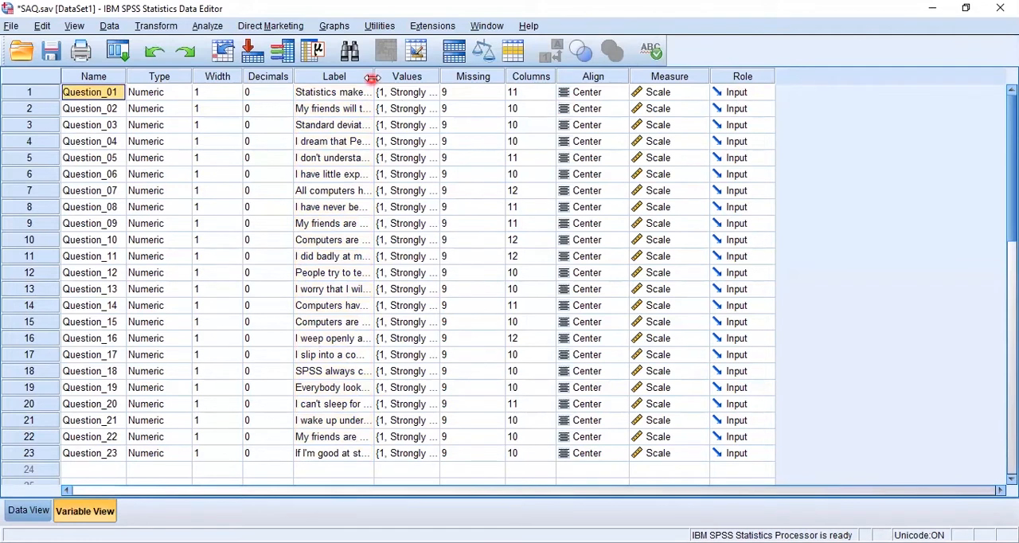
pyautogui.moveTo(373, 77); pyautogui.dragTo(714, 98)
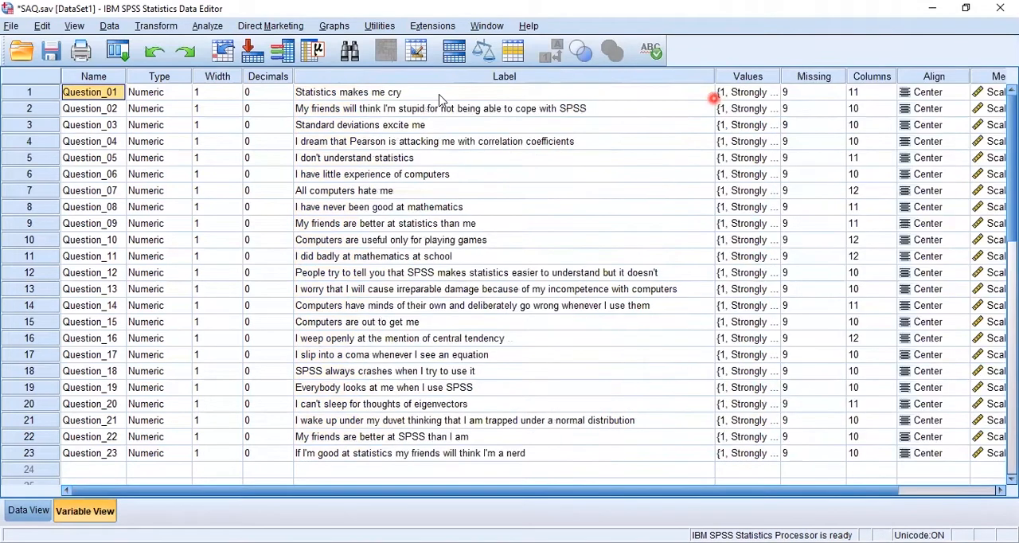
# - Delete the labels of all variables from Question_01 to Question_23
pyautogui.click(433, 92)
pyautogui.keyDown('shift'); pyautogui.click(428, 448); pyautogui.keyUp('shift')
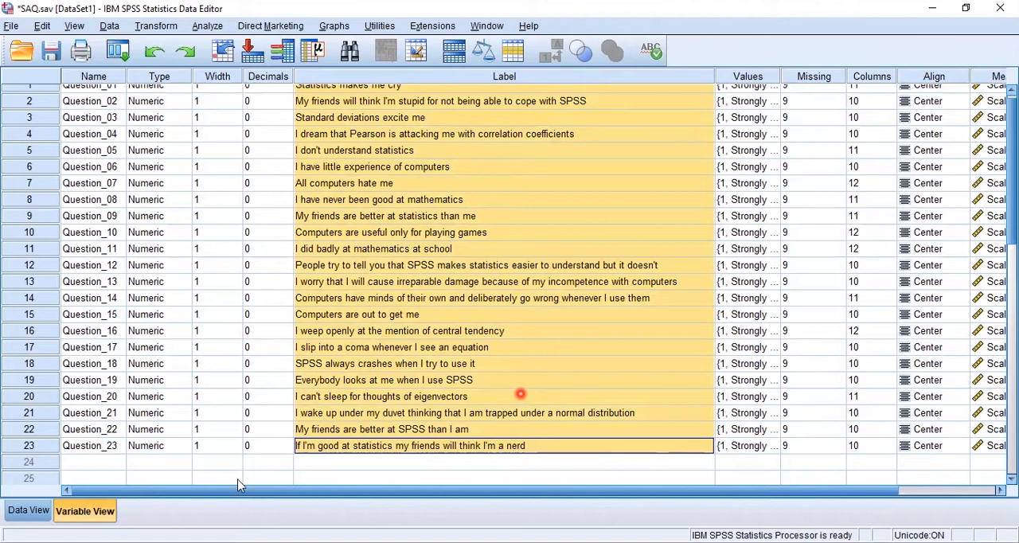
pyautogui.click(29, 511)
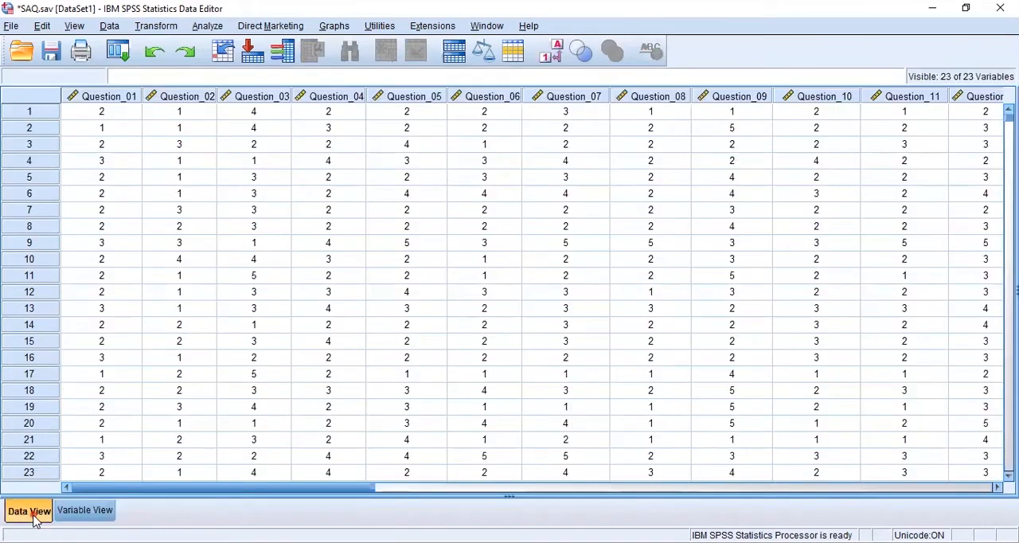
pyautogui.click(86, 517)
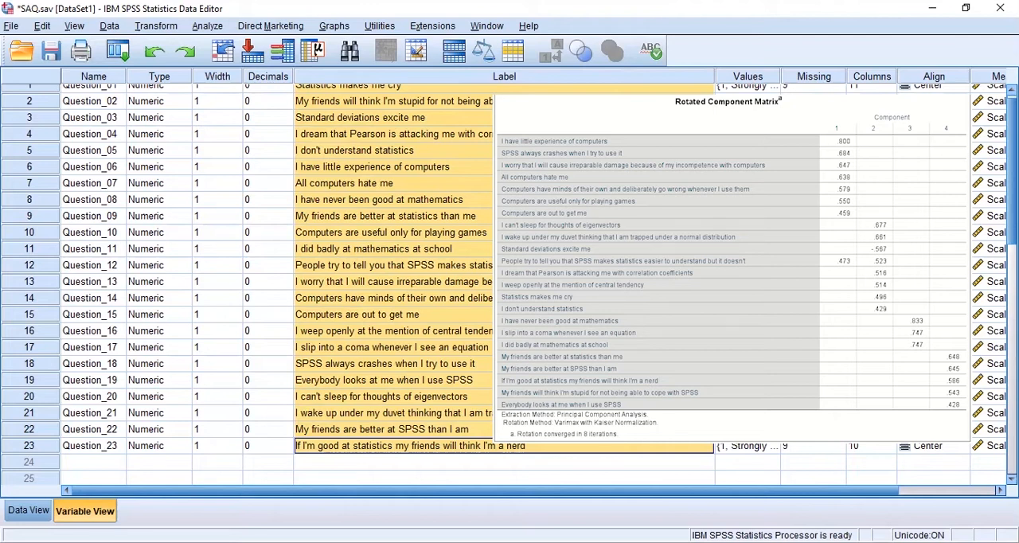
pyautogui.press('Delete')
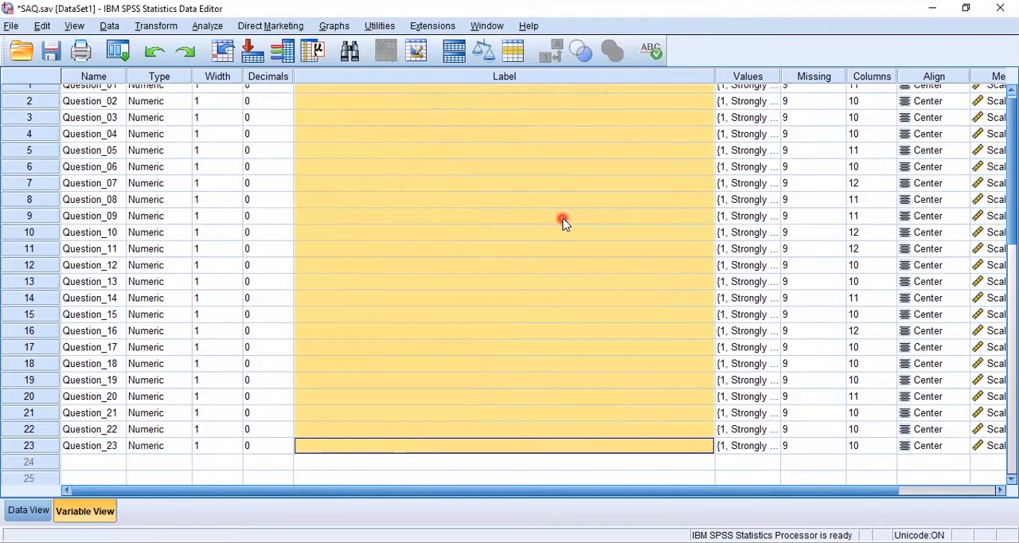
pyautogui.click(556, 226)
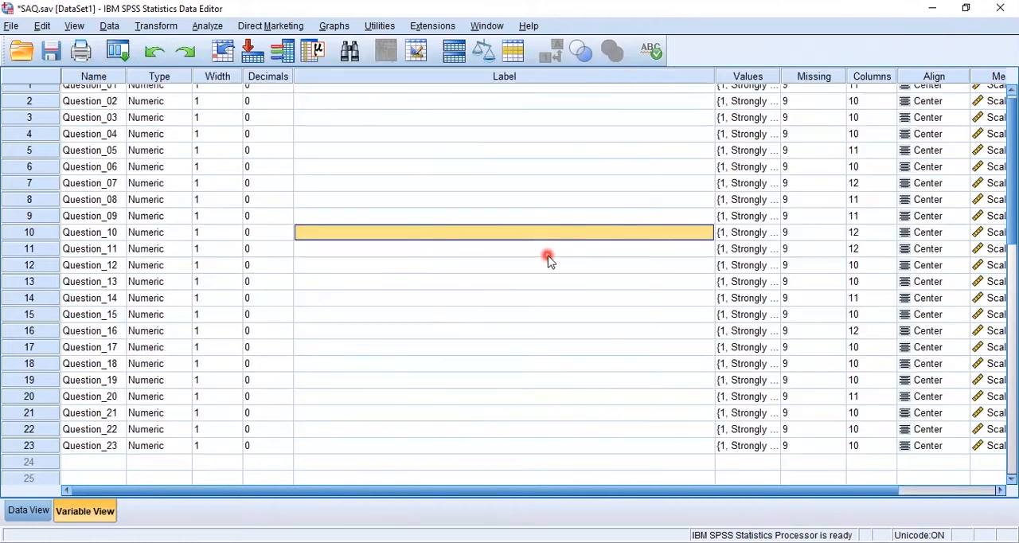
# - Return to the data grid and open the Factor analysis setup for dimension reduction
pyautogui.click(12, 510)
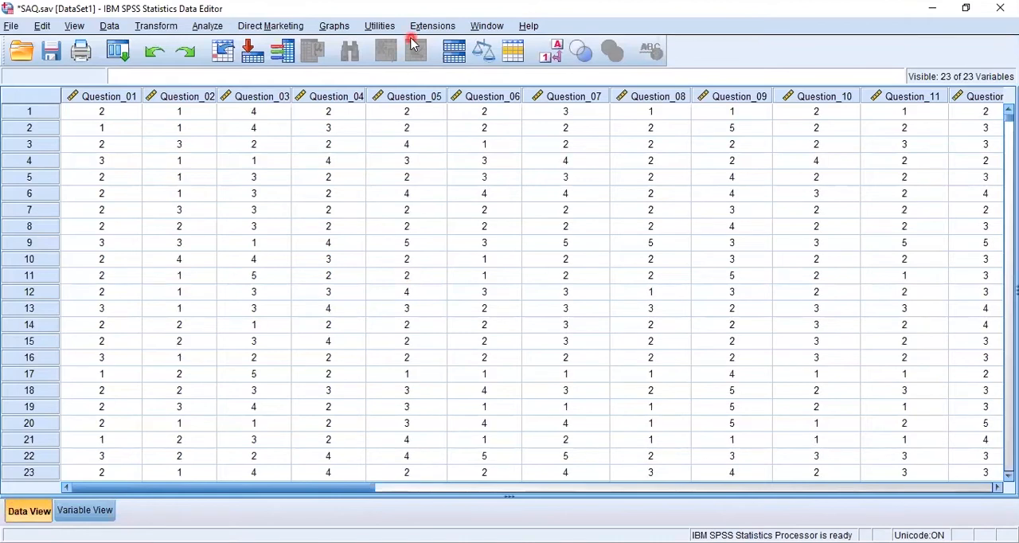
pyautogui.click(209, 27)
pyautogui.click(280, 240)
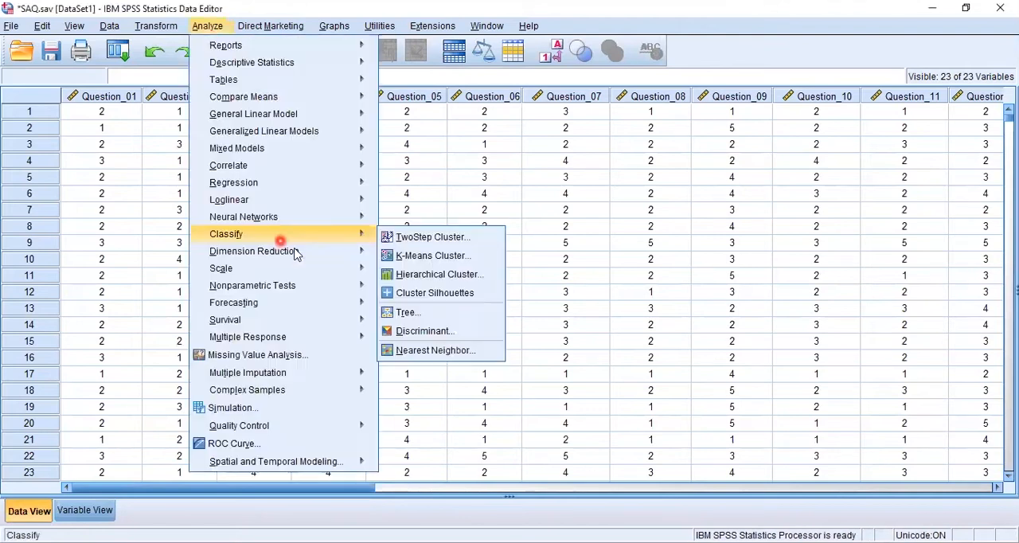
pyautogui.click(293, 251)
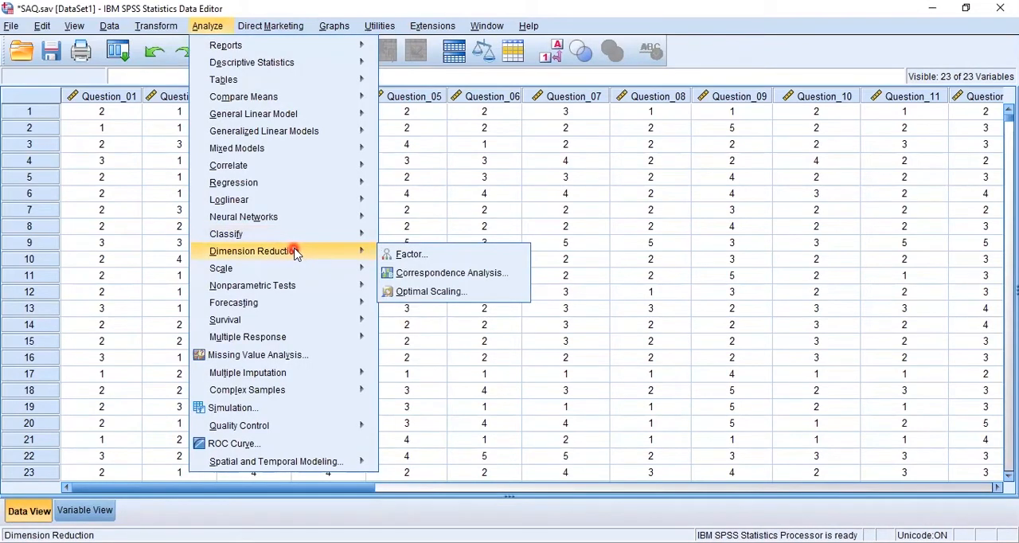
pyautogui.click(407, 255)
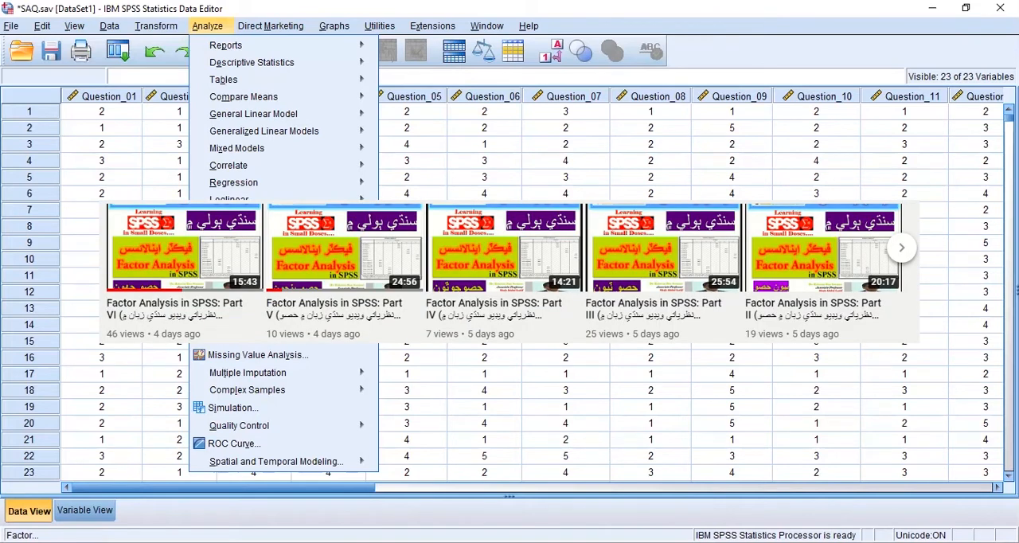
pyautogui.click(407, 254)
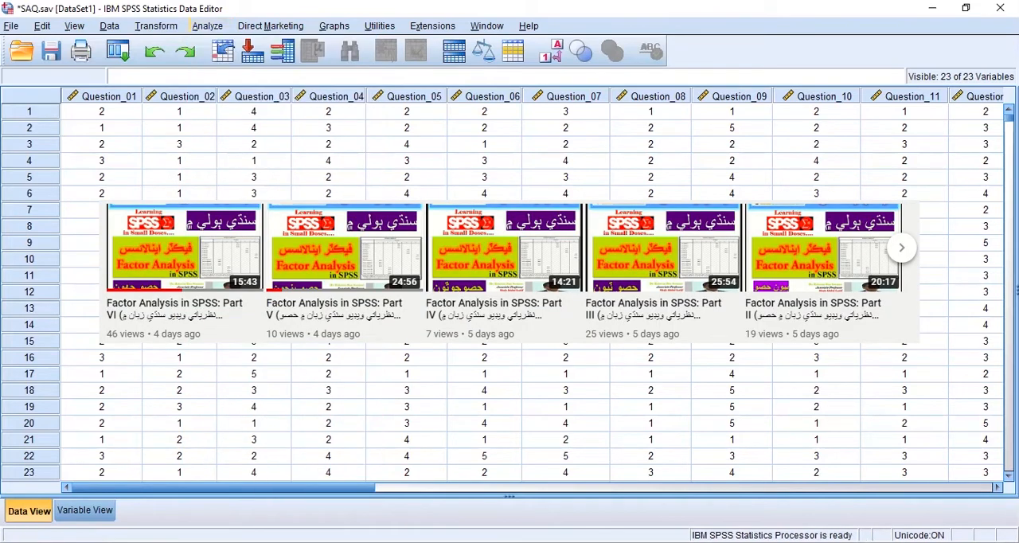
# - Remove all Question variables from the factor analysis variable list
pyautogui.click(532, 248)
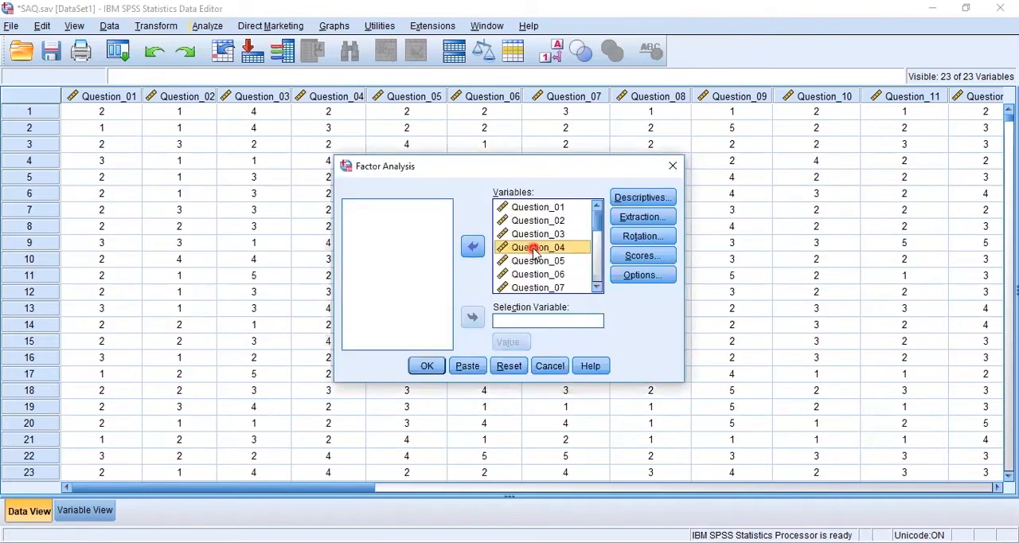
pyautogui.hotkey('ctrl', 'a')
pyautogui.click(472, 248)
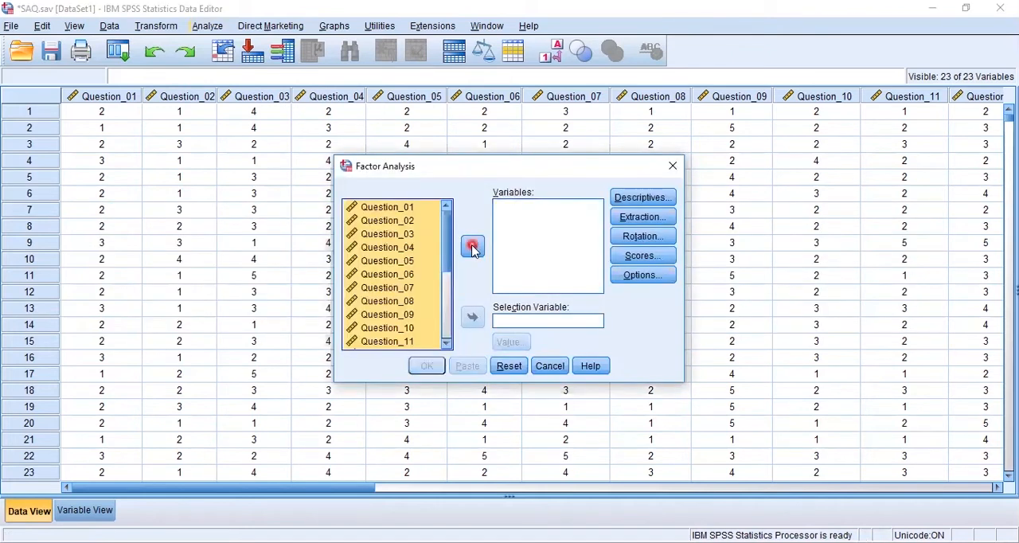
# - Add all Question variables from Question_01 to Question_23 to the factor analysis
pyautogui.click(411, 261)
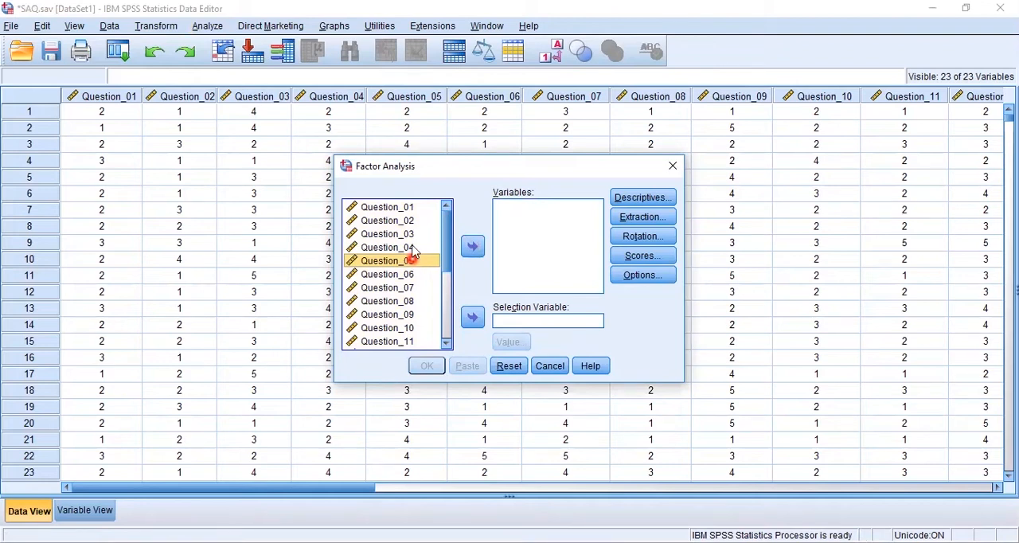
pyautogui.hotkey('ctrl', 'a')
pyautogui.click(470, 252)
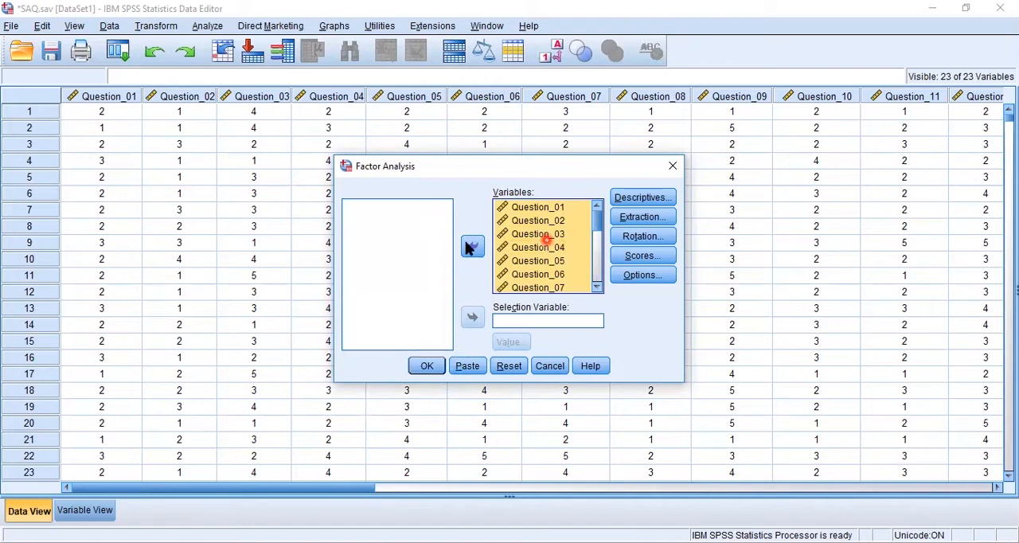
pyautogui.click(368, 233)
pyautogui.click(369, 266)
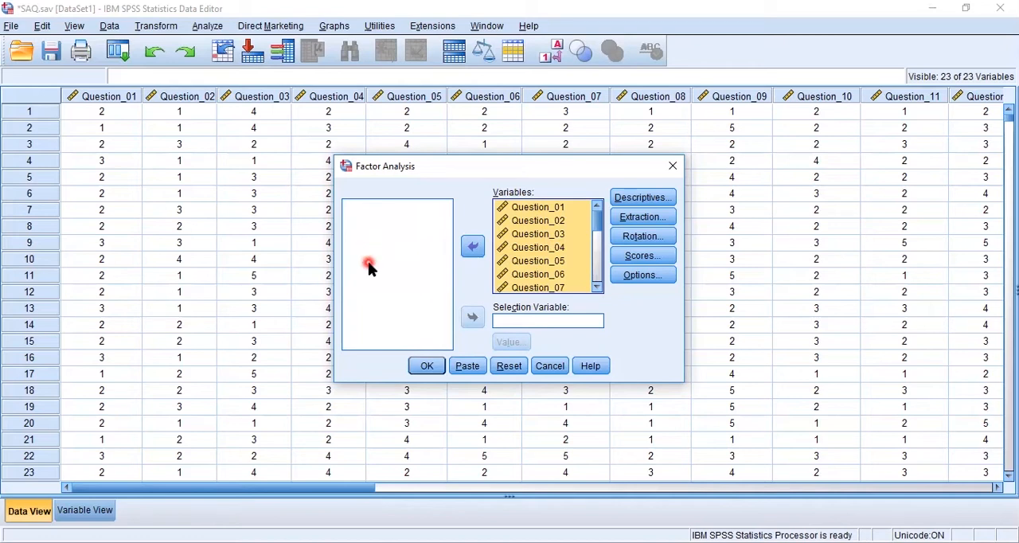
pyautogui.click(512, 261)
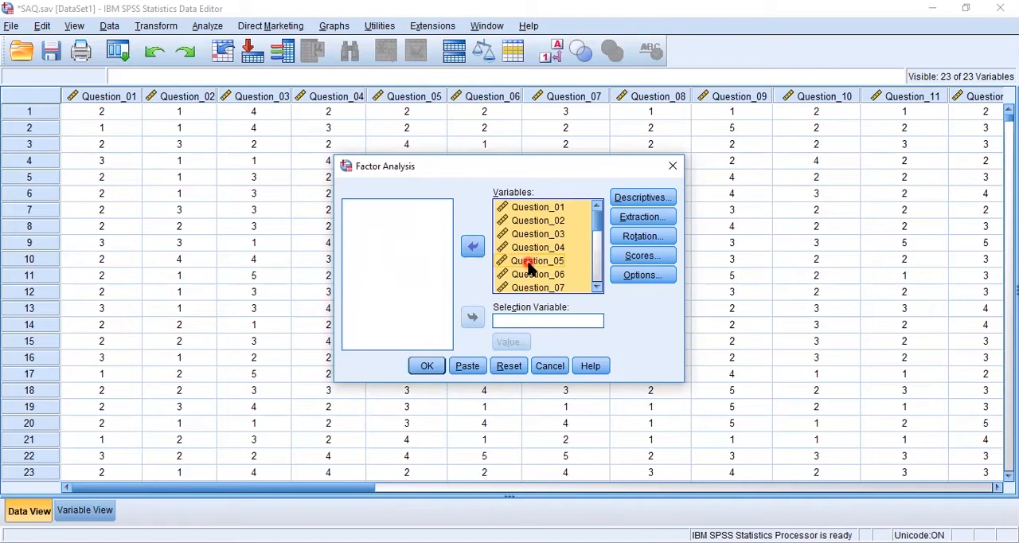
pyautogui.click(499, 206)
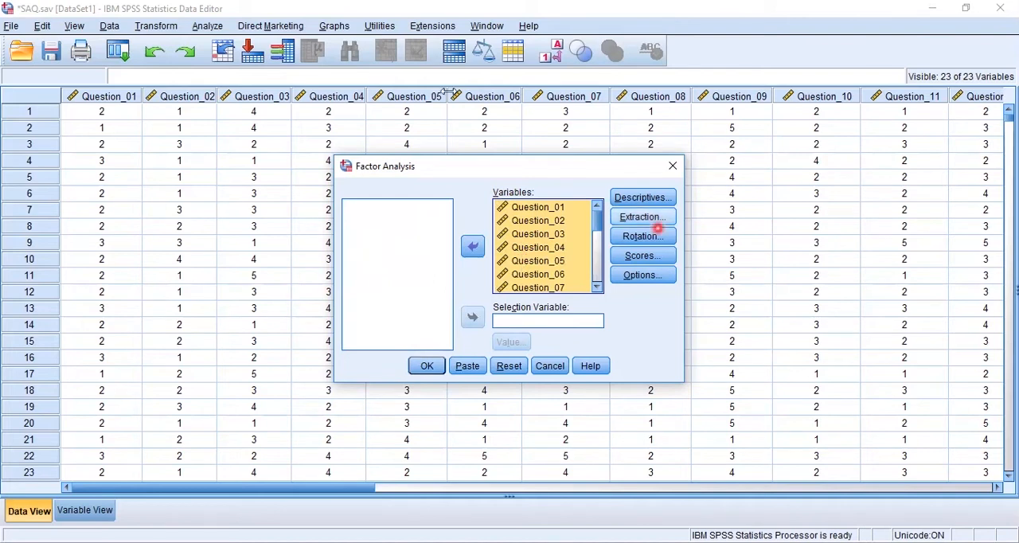
pyautogui.moveTo(592, 179)
pyautogui.mouseDown()
pyautogui.moveTo(661, 248)
pyautogui.moveTo(681, 293)
pyautogui.mouseUp()
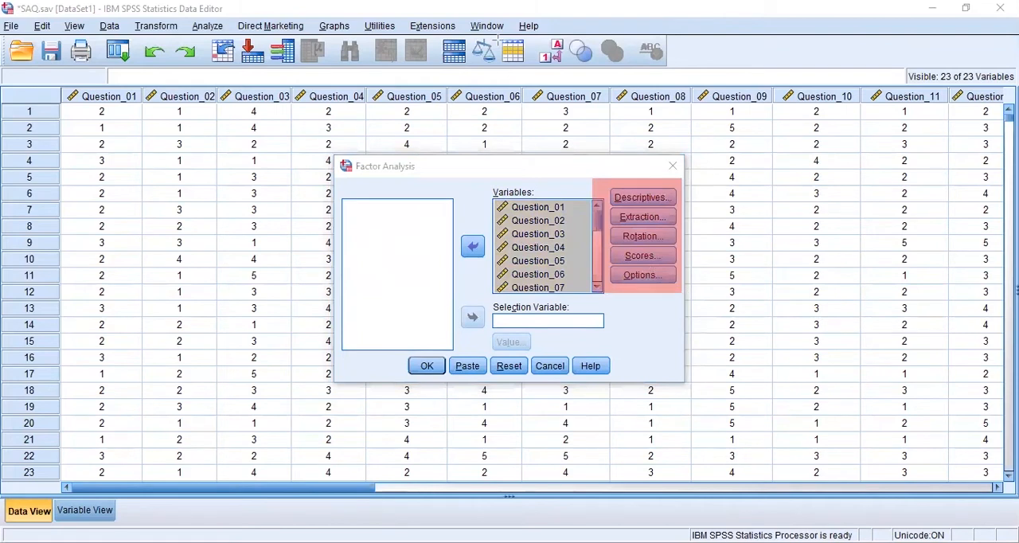
pyautogui.hotkey('ctrl', 'z')
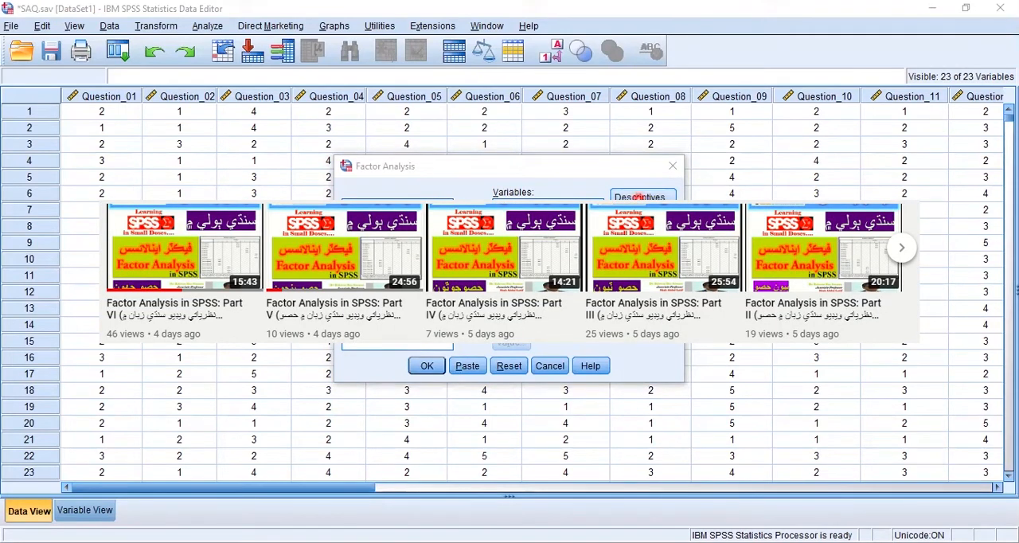
pyautogui.click(637, 197)
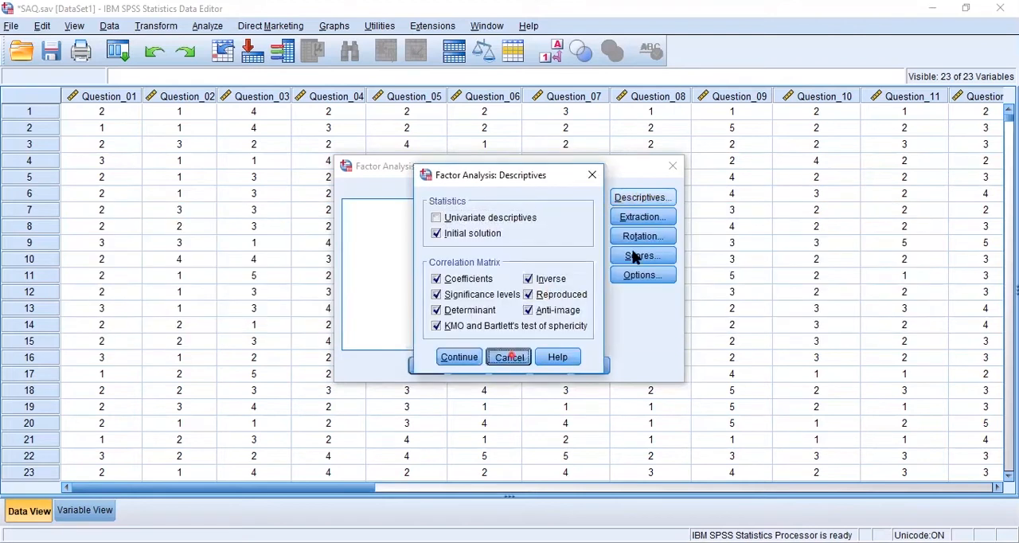
pyautogui.click(643, 220)
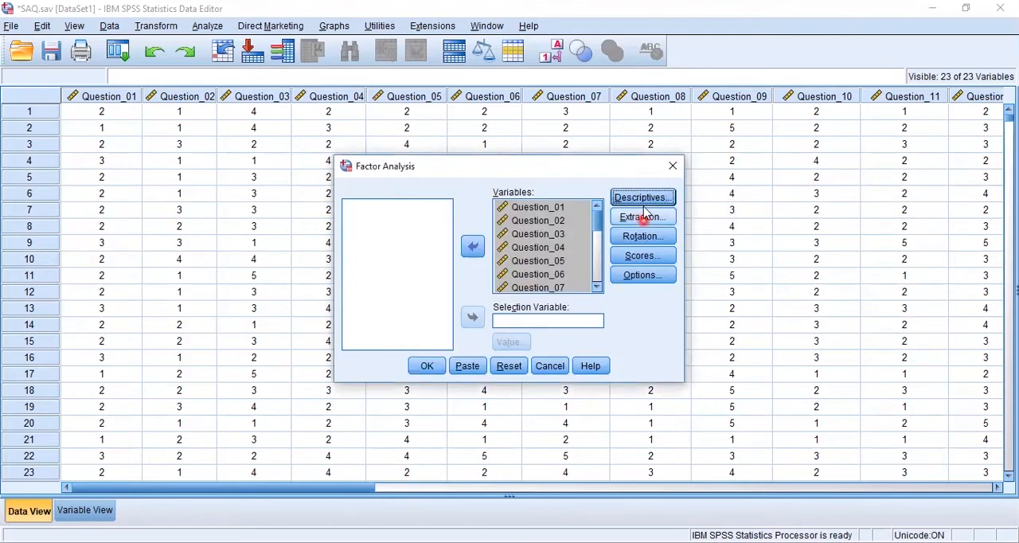
# - Enable univariate descriptives in the factor analysis descriptives and apply the settings
pyautogui.click(643, 198)
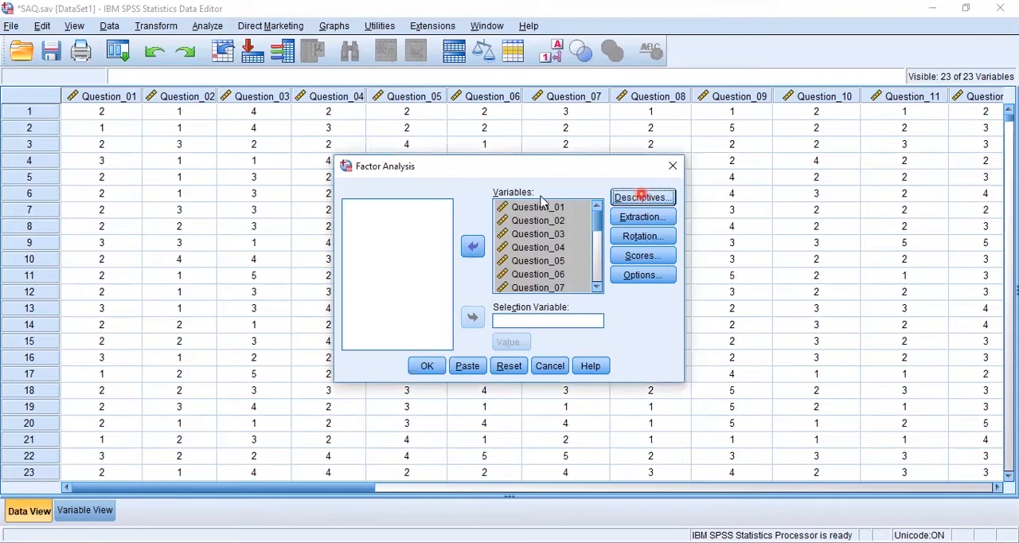
pyautogui.click(487, 217)
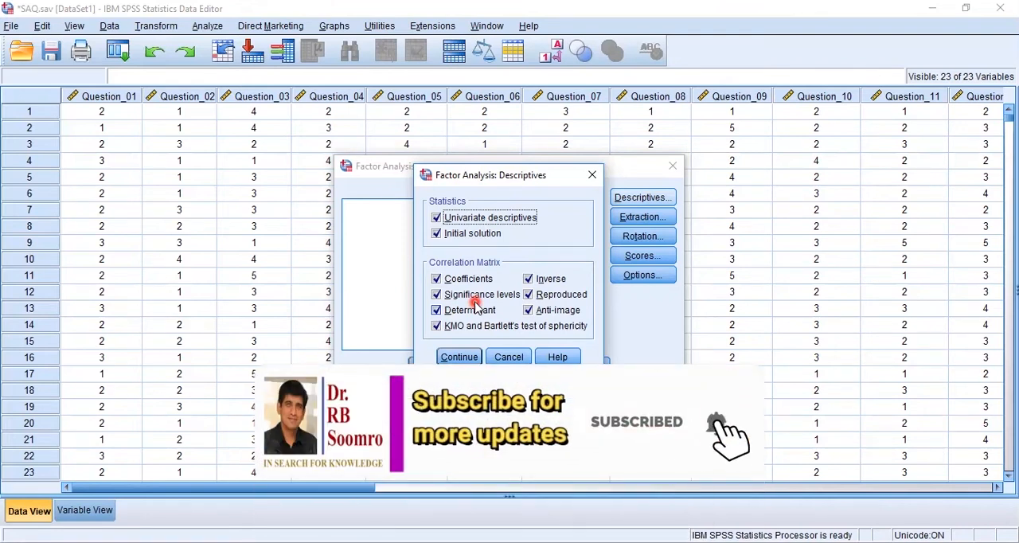
pyautogui.click(466, 357)
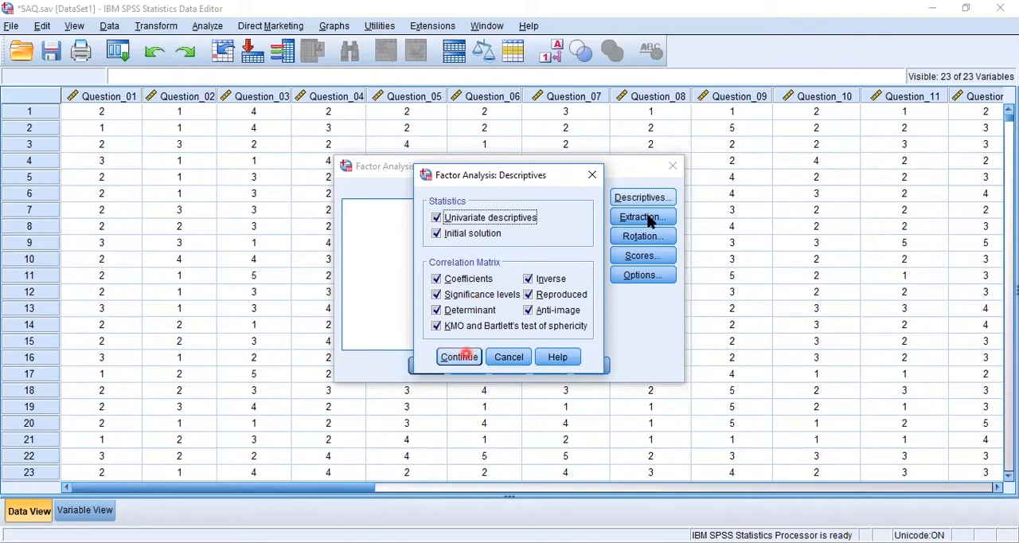
# - Enable the scree plot in the extraction settings and keep Principal components as the extraction method
pyautogui.click(525, 219)
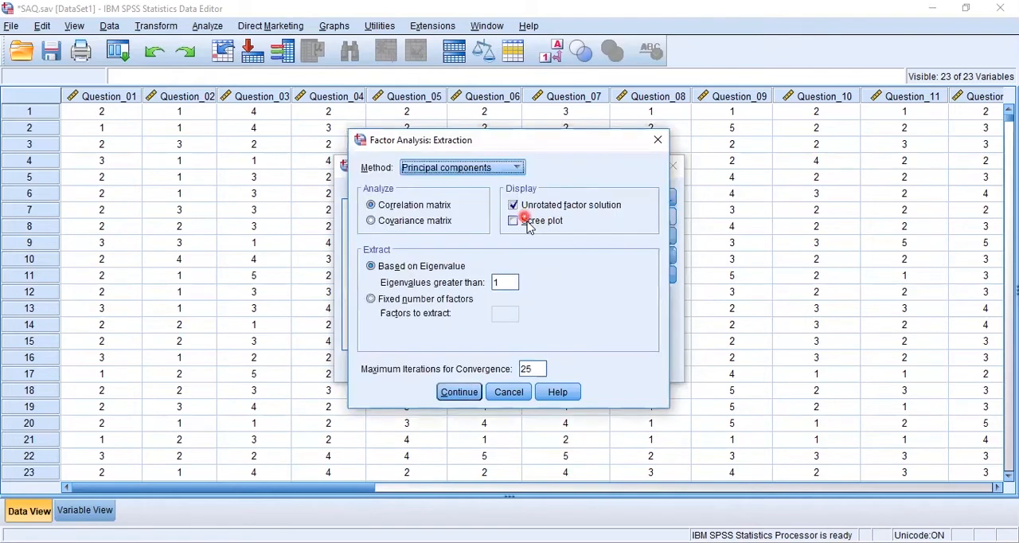
pyautogui.click(518, 169)
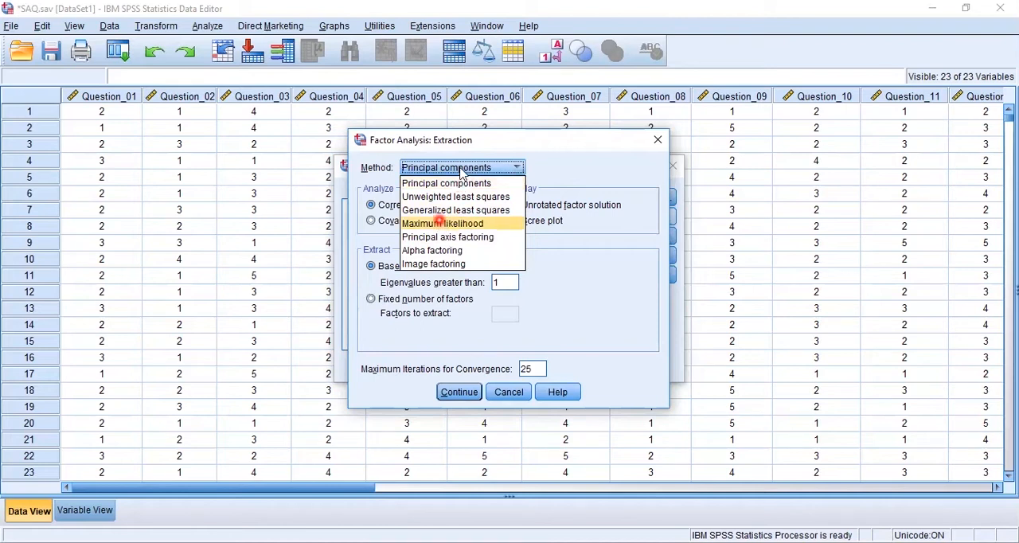
pyautogui.click(462, 170)
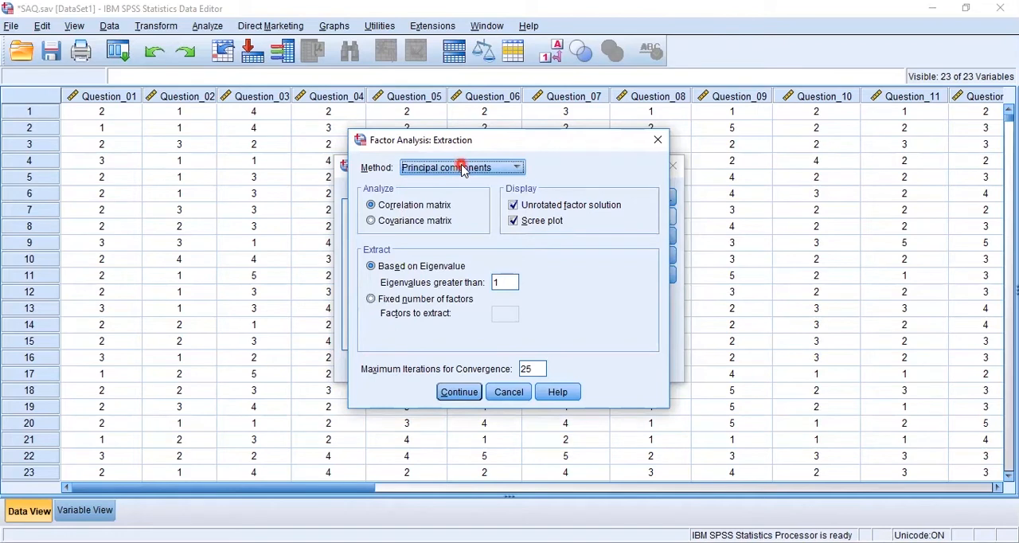
pyautogui.click(476, 168)
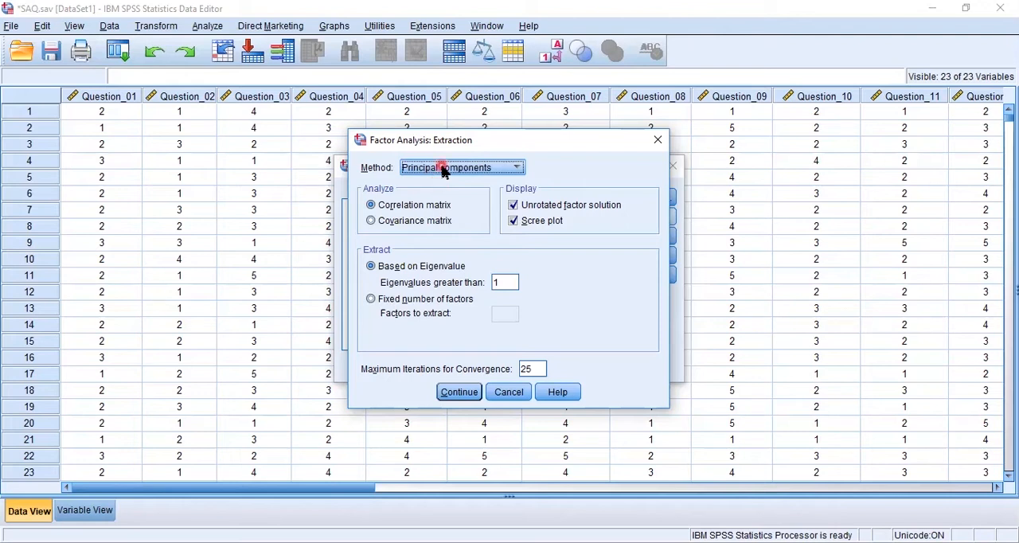
# - Keep the extraction based on the correlation matrix, eigenvalues greater than 1 and 25 maximum iterations, and apply the settings
pyautogui.click(415, 222)
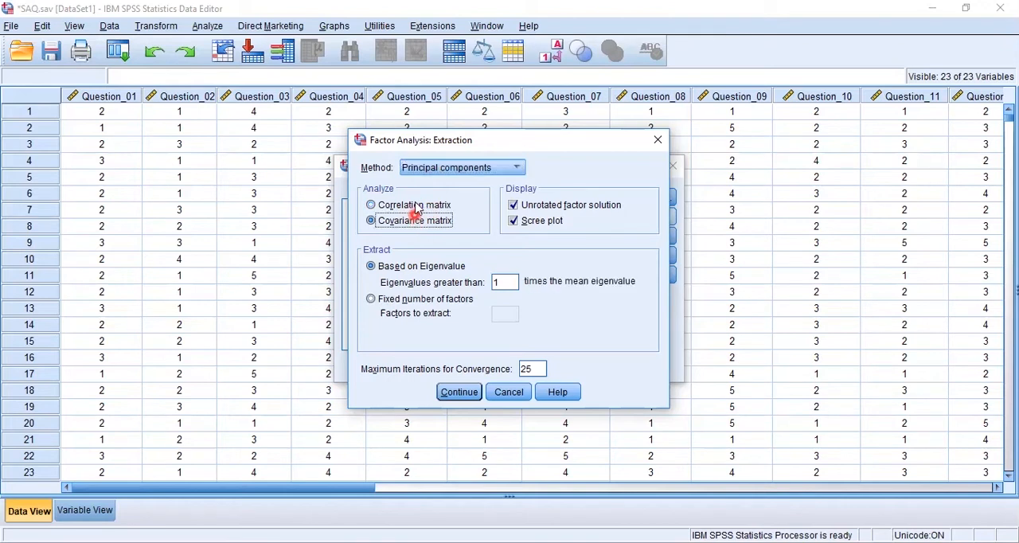
pyautogui.click(415, 205)
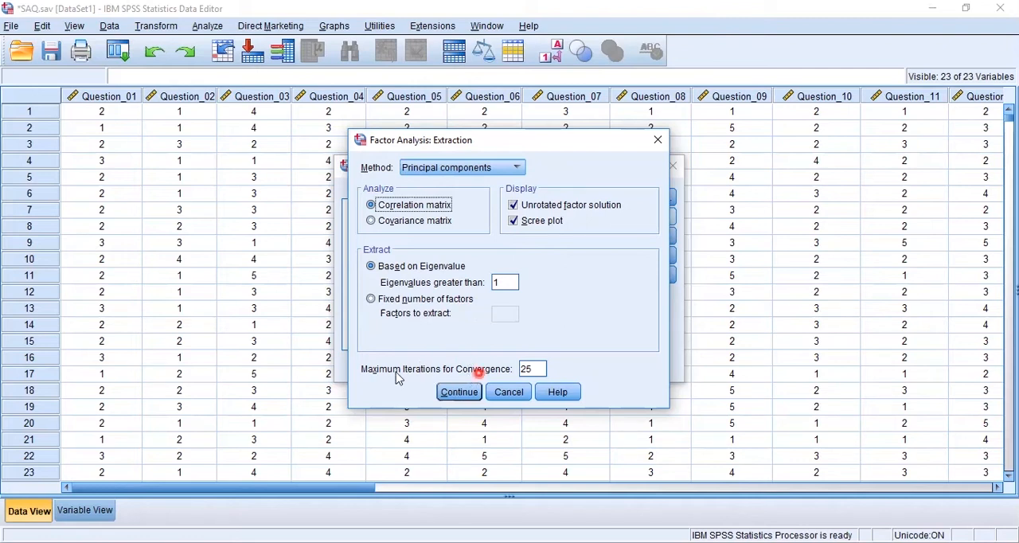
pyautogui.click(534, 368)
pyautogui.click(450, 392)
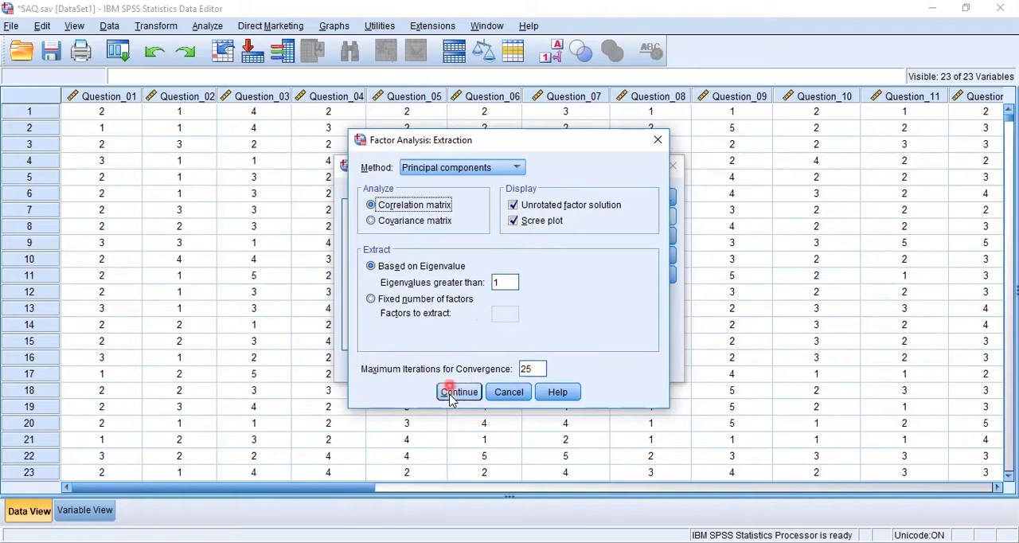
# - Apply Varimax rotation with the rotated solution displayed, and save the factor scores as variables using the Regression method
pyautogui.click(639, 239)
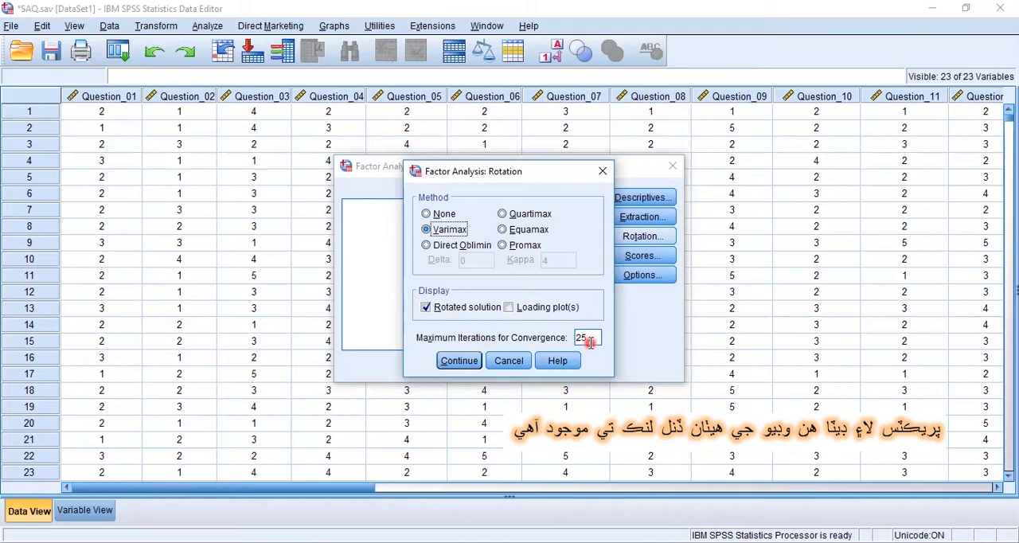
pyautogui.click(462, 362)
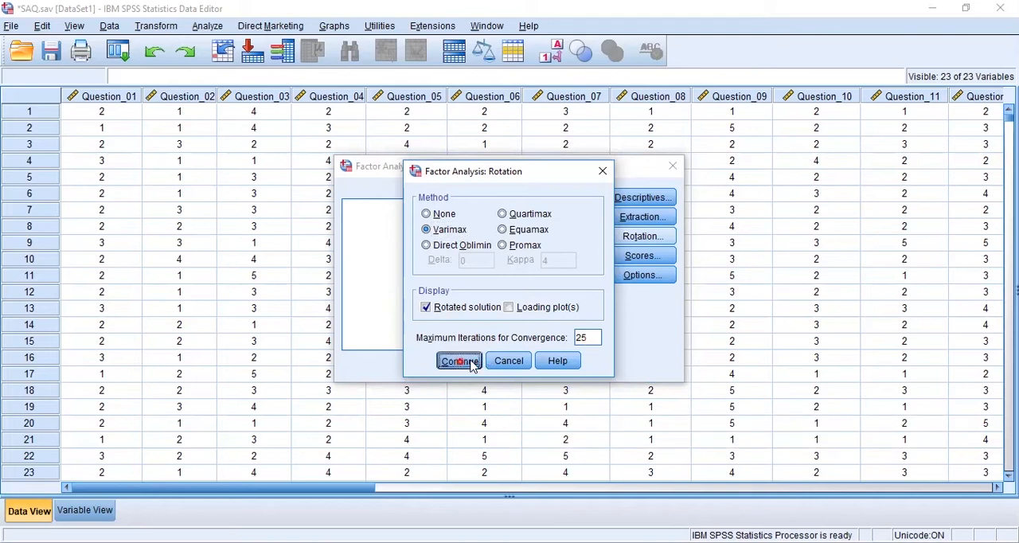
pyautogui.click(651, 256)
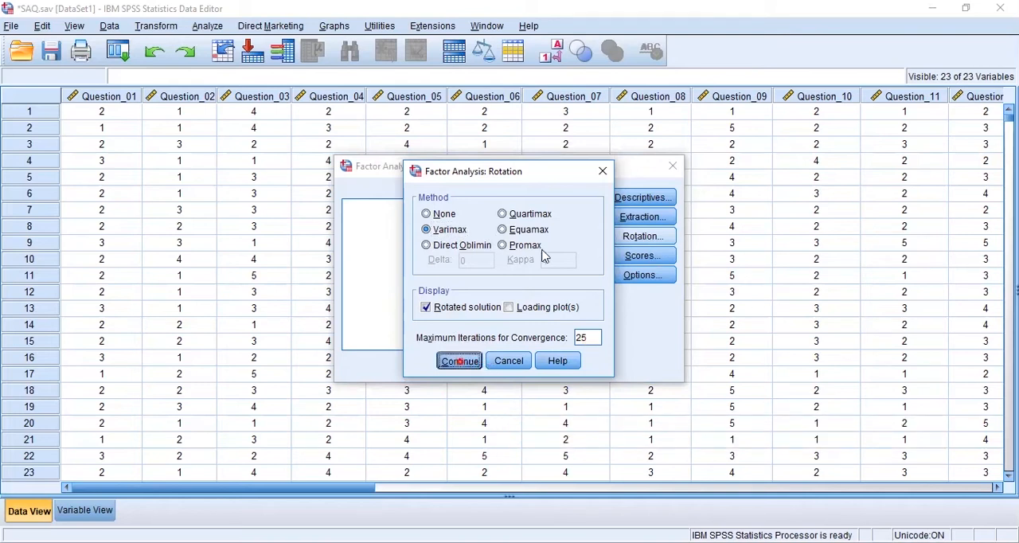
pyautogui.click(493, 222)
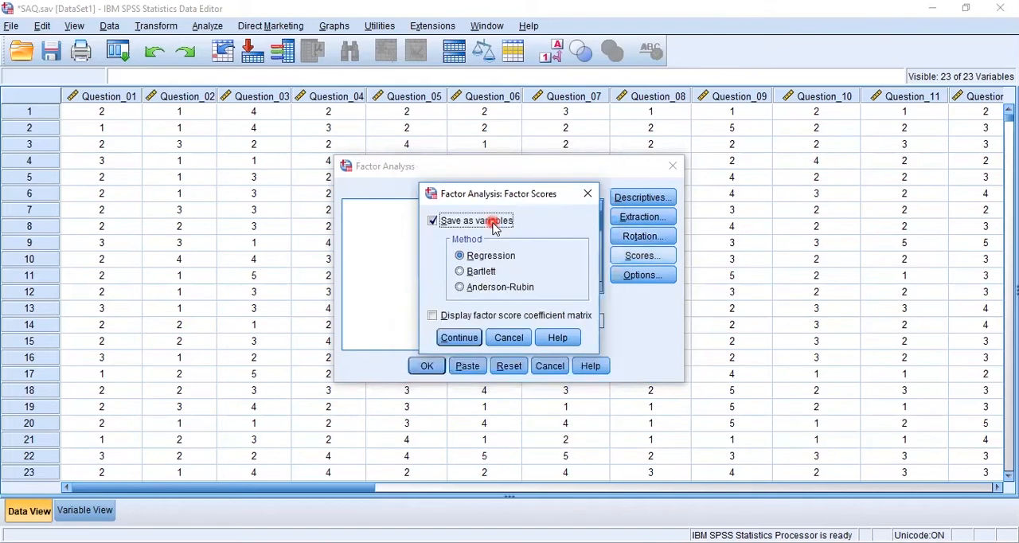
pyautogui.click(470, 336)
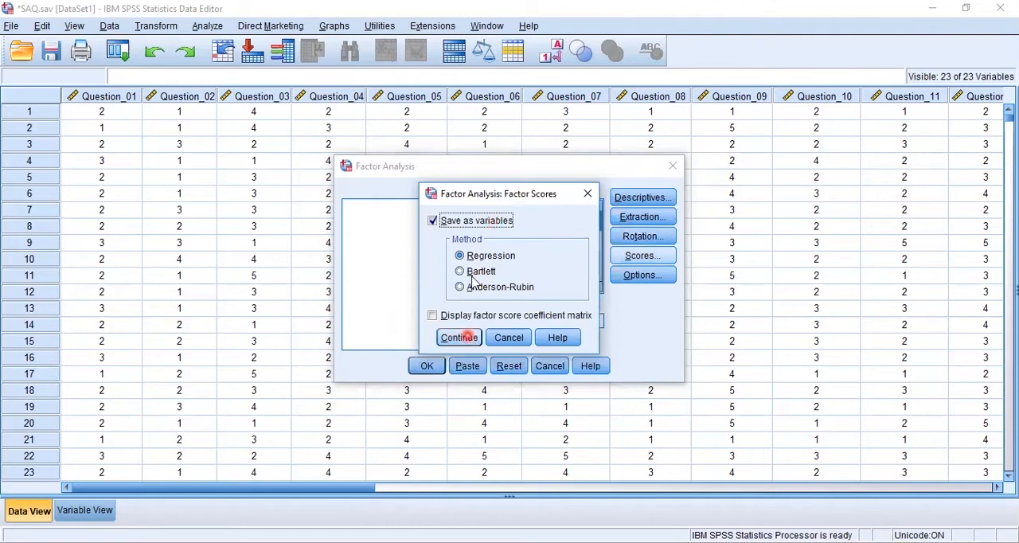
# - Exclude cases listwise, sort coefficients by size, suppress coefficients below .4, and run the factor analysis
pyautogui.click(458, 215)
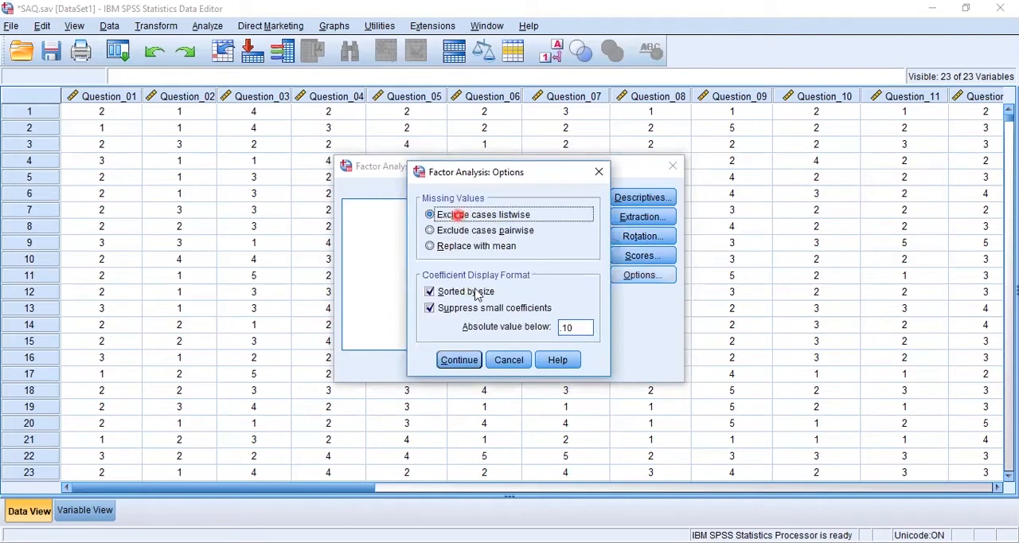
pyautogui.click(475, 292)
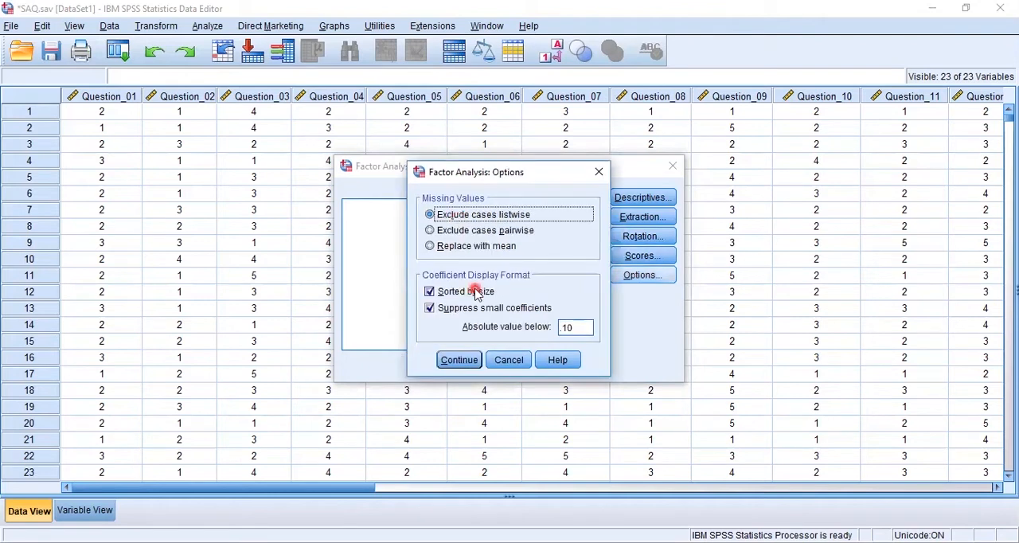
pyautogui.click(476, 310)
pyautogui.click(579, 328)
pyautogui.doubleClick(579, 326)
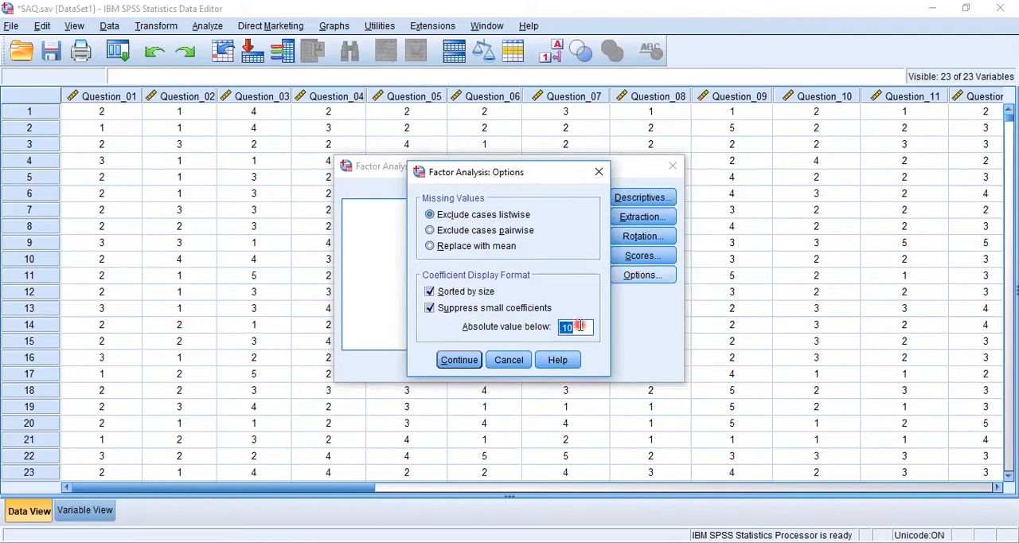
pyautogui.press('BackSpace')
pyautogui.write('.4')
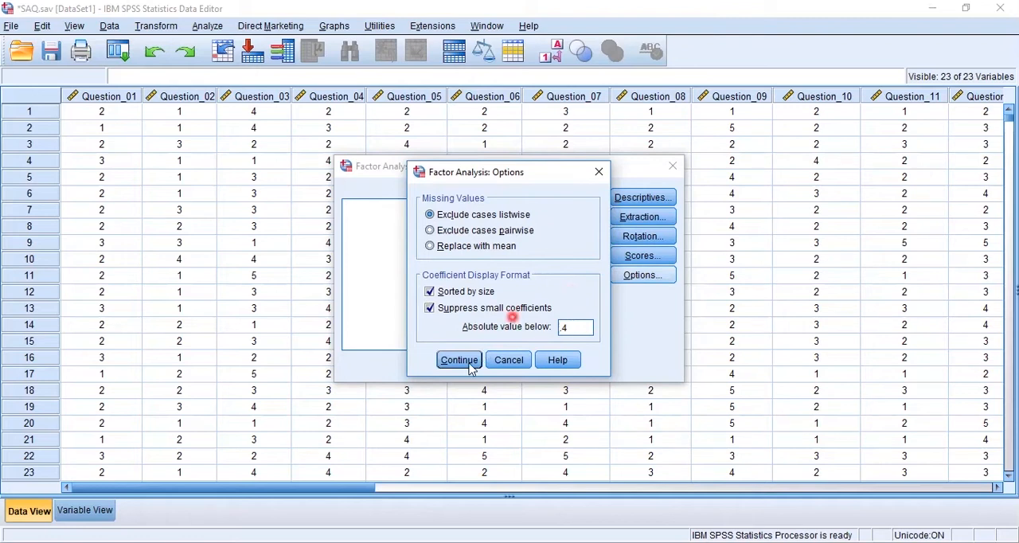
pyautogui.click(469, 362)
pyautogui.click(425, 368)
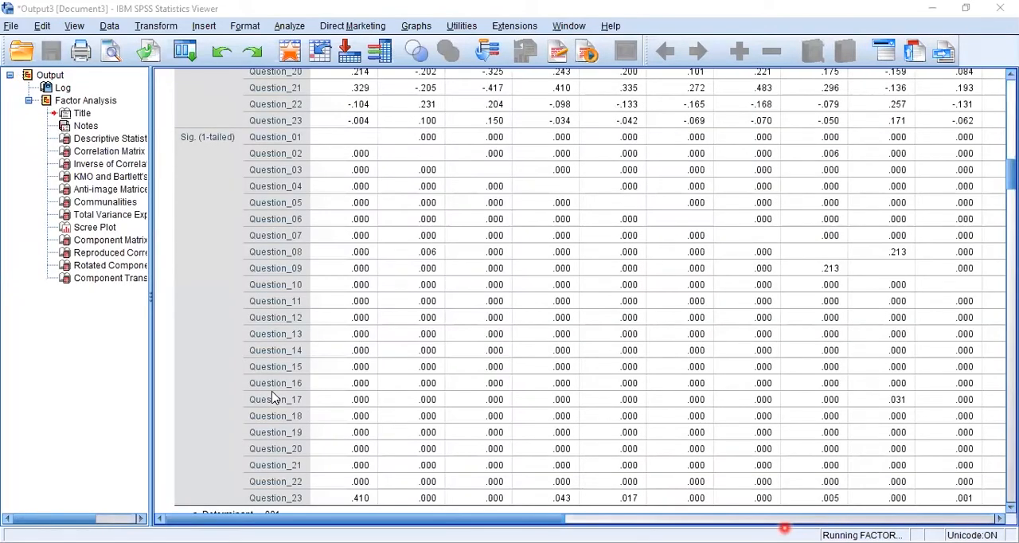
# - Look through the factor analysis output tables in order, from the Correlation Matrix to the Component Transformation Matrix
pyautogui.click(642, 285)
pyautogui.click(551, 291)
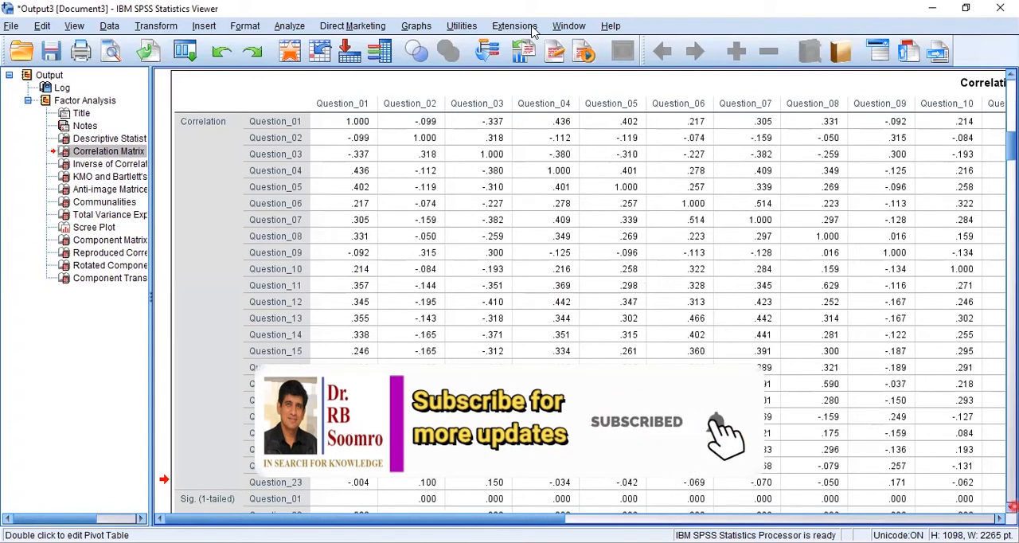
pyautogui.moveTo(20, 72); pyautogui.dragTo(146, 292)
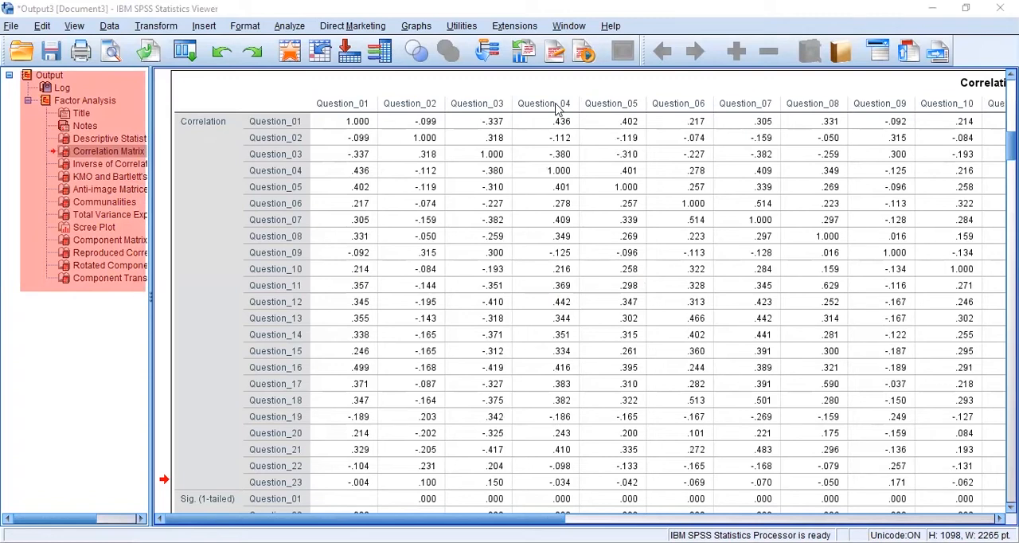
pyautogui.click(82, 100)
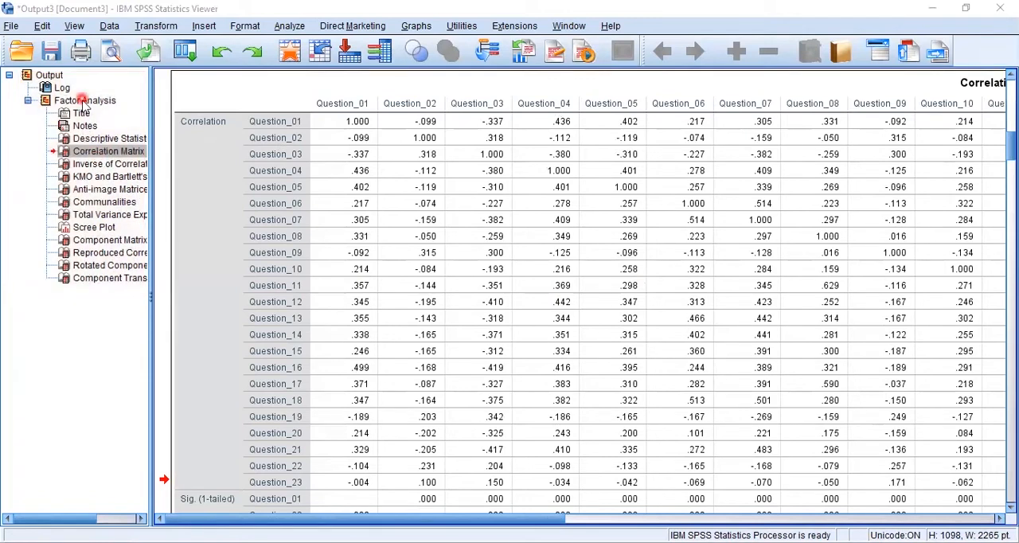
pyautogui.click(83, 152)
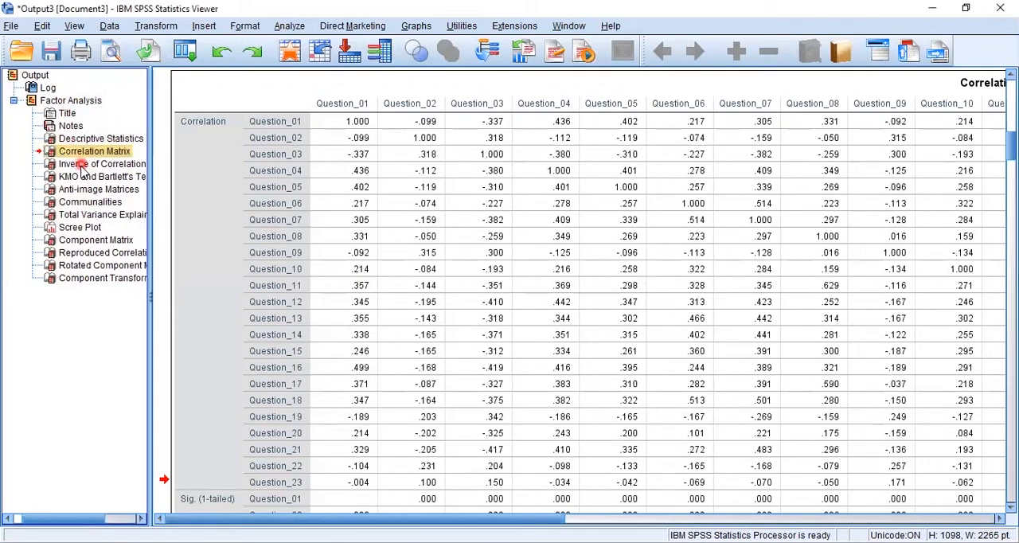
pyautogui.click(82, 165)
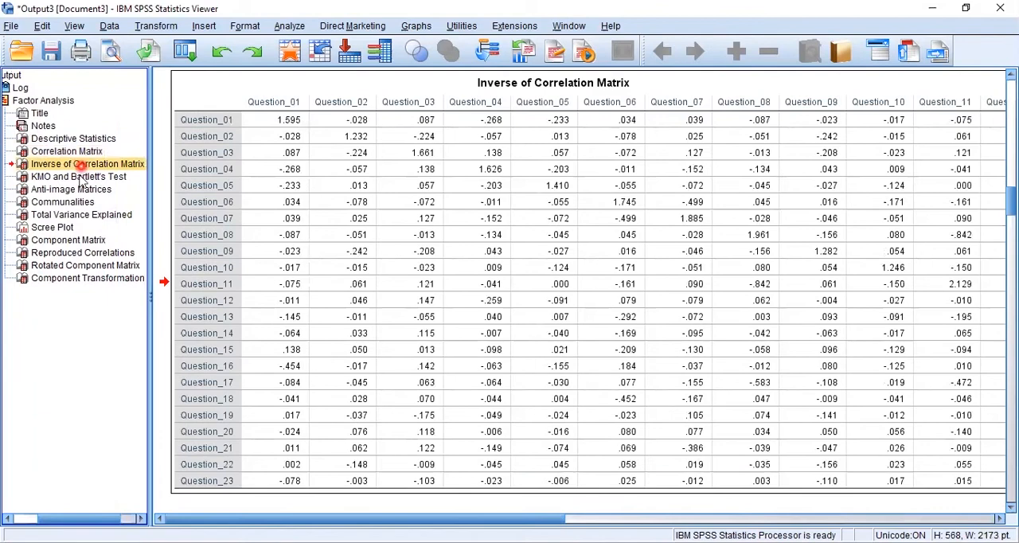
pyautogui.click(80, 177)
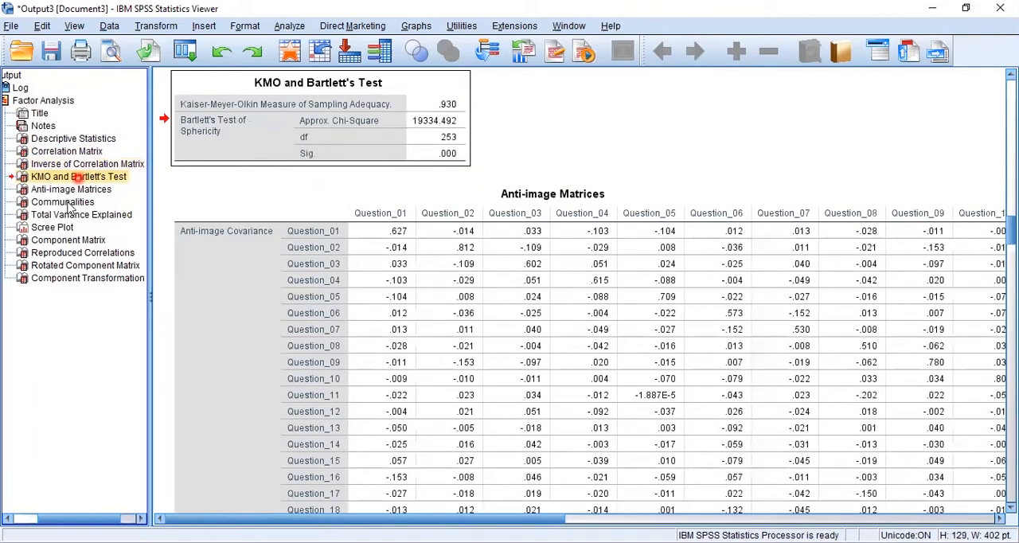
pyautogui.click(74, 192)
pyautogui.click(72, 205)
pyautogui.click(75, 213)
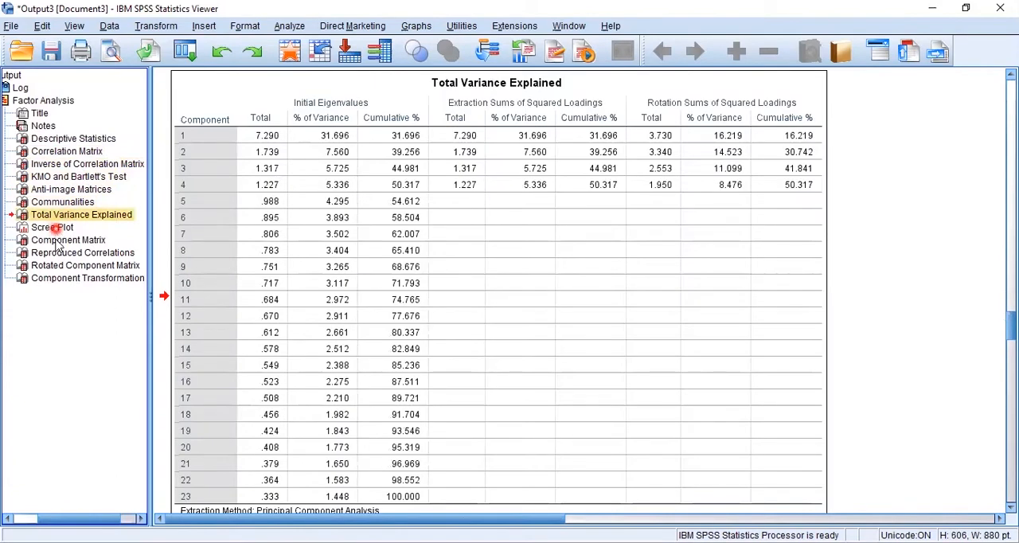
pyautogui.click(58, 233)
pyautogui.click(58, 240)
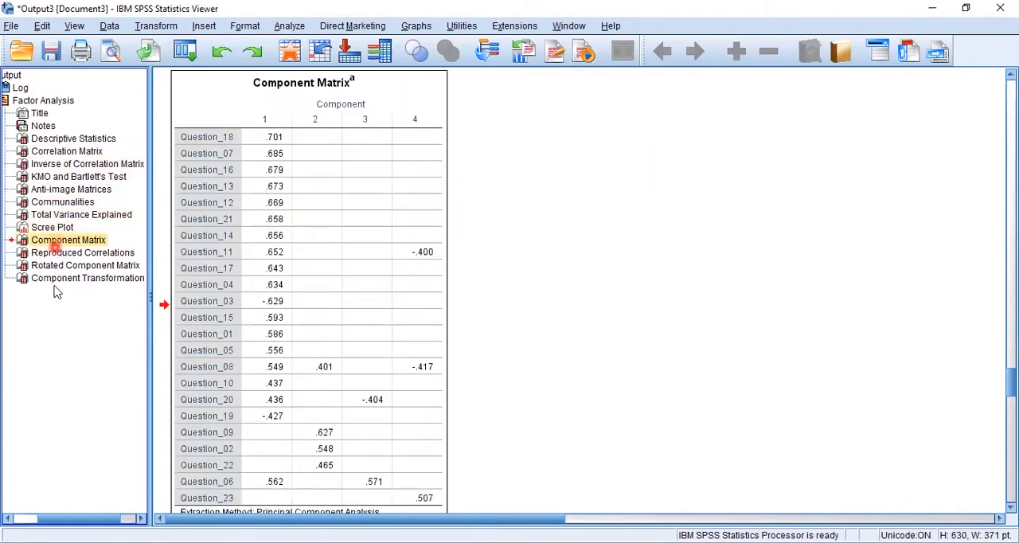
pyautogui.click(57, 253)
pyautogui.click(55, 279)
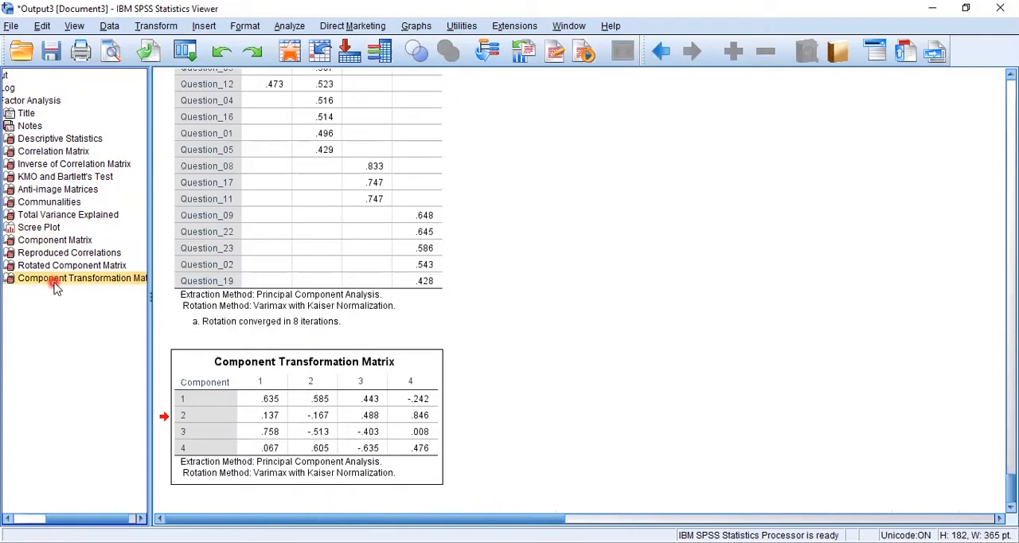
pyautogui.click(307, 132)
pyautogui.moveTo(57, 521); pyautogui.dragTo(14, 499)
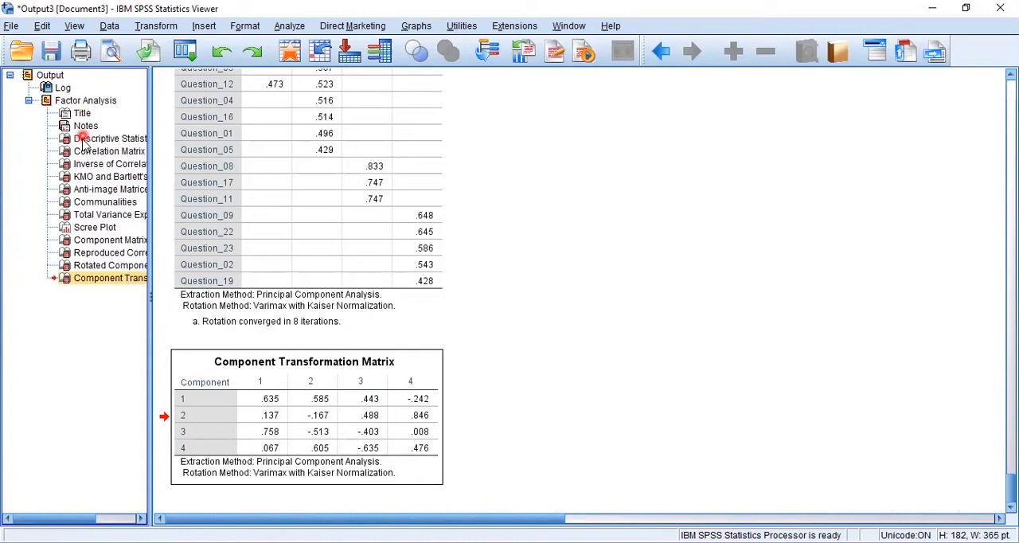
# - Examine the Descriptive Statistics table, focusing on the mean of each question
pyautogui.click(82, 114)
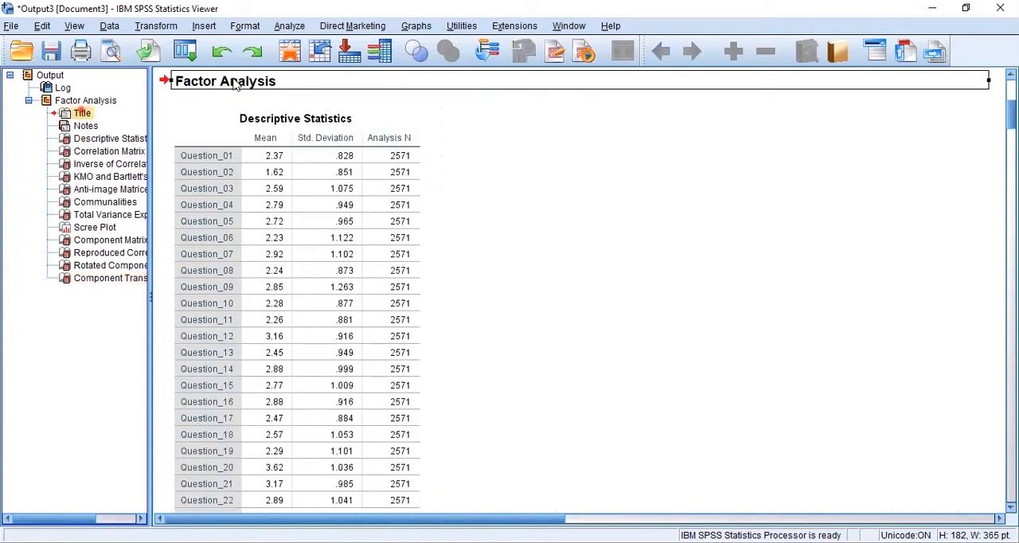
pyautogui.click(90, 140)
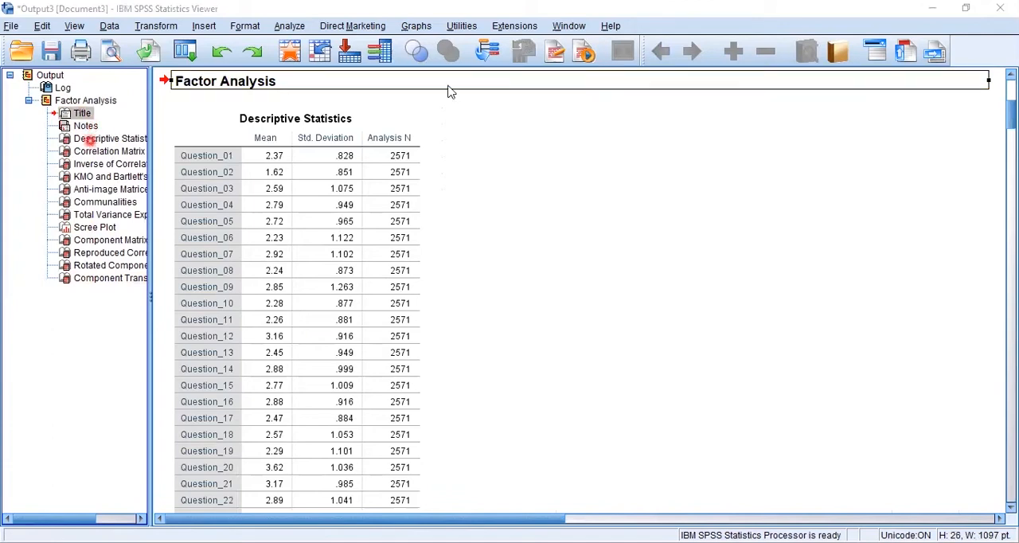
pyautogui.click(317, 137)
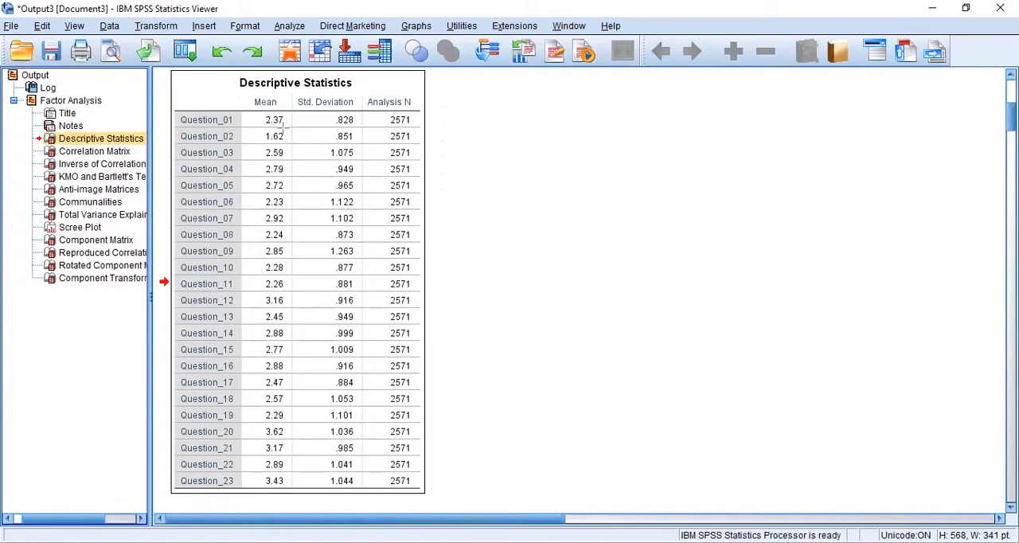
pyautogui.click(275, 121)
pyautogui.moveTo(283, 125); pyautogui.dragTo(285, 481)
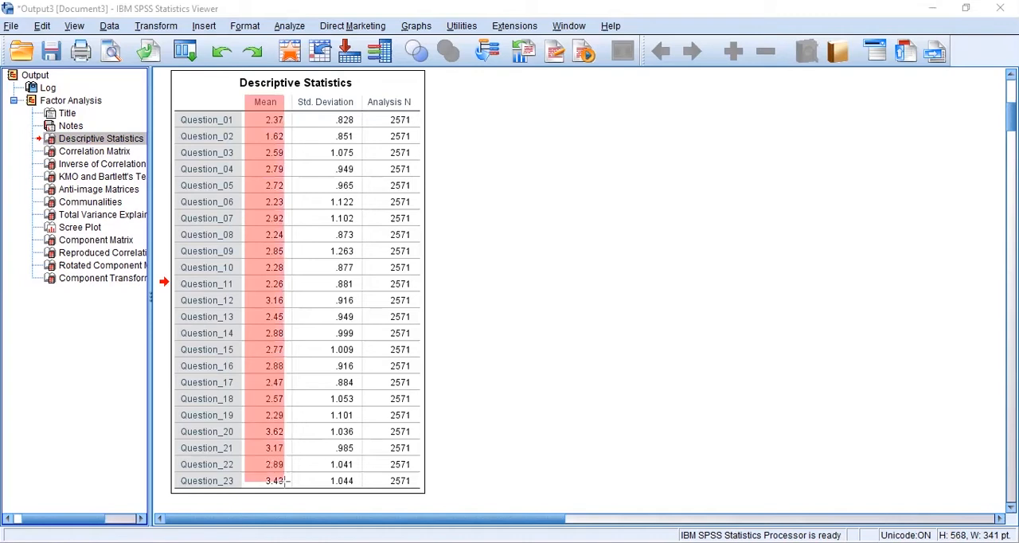
pyautogui.hotkey('ctrl', 'z')
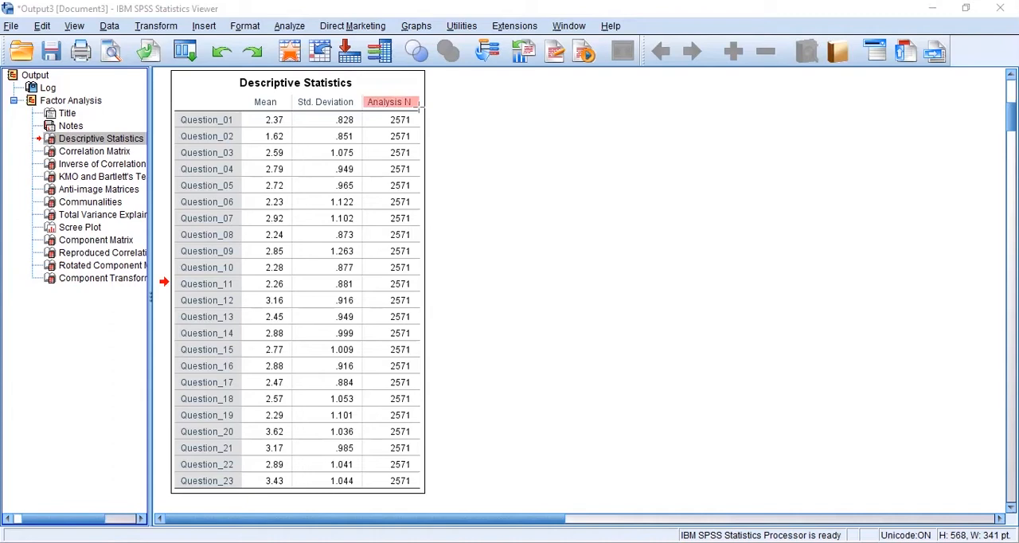
# - Examine the correlation coefficients across all columns of the Correlation Matrix, from Question_01 to Question_23
pyautogui.click(97, 157)
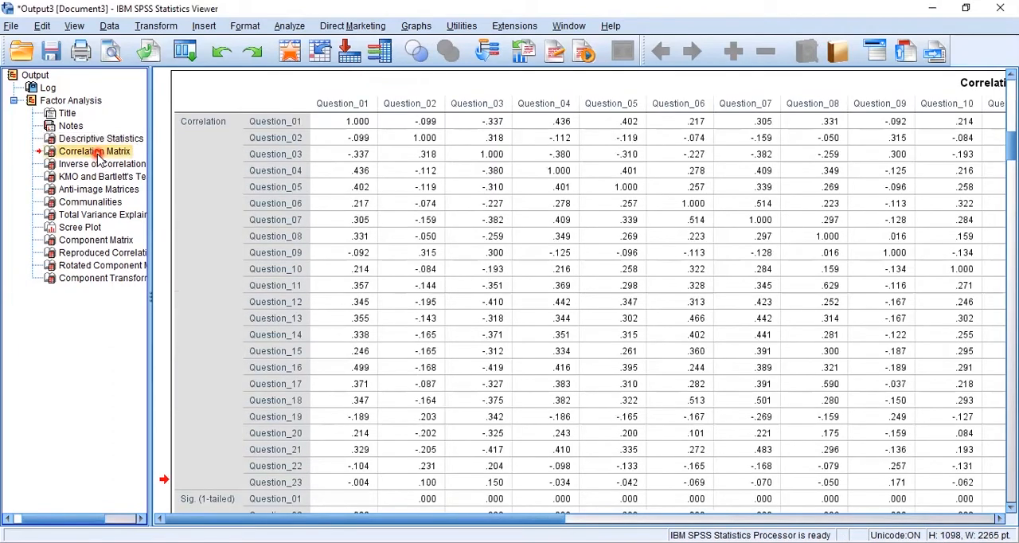
pyautogui.click(455, 503)
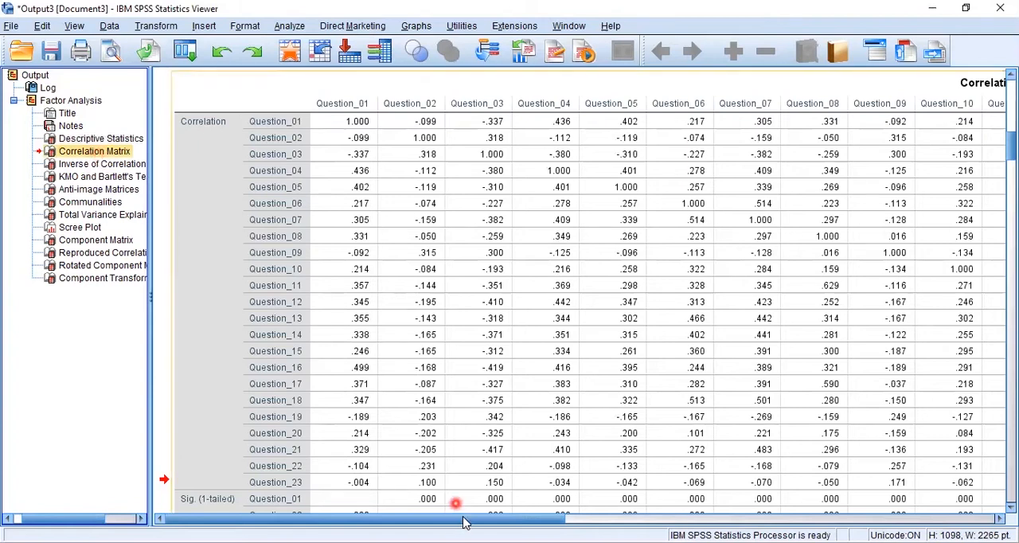
pyautogui.click(750, 518)
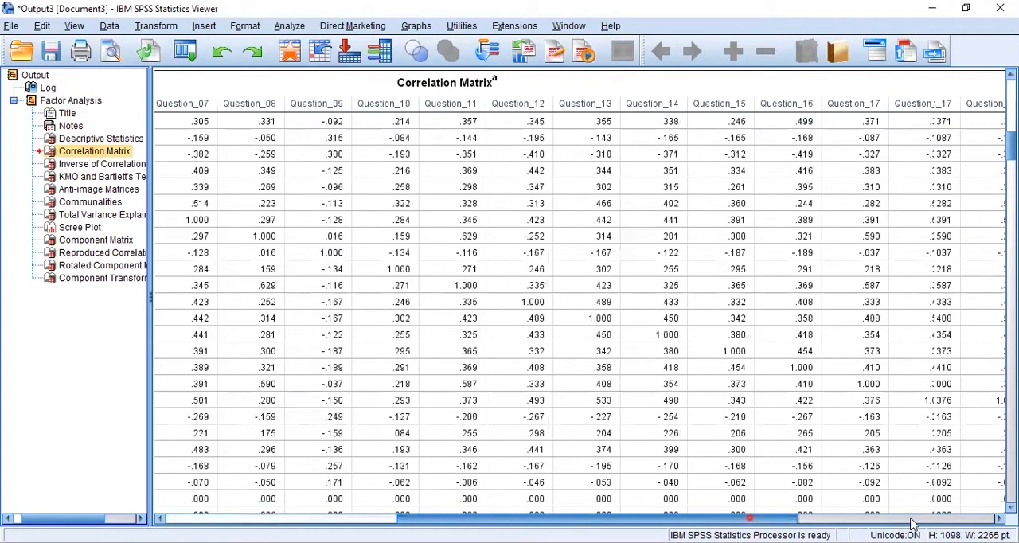
pyautogui.click(952, 519)
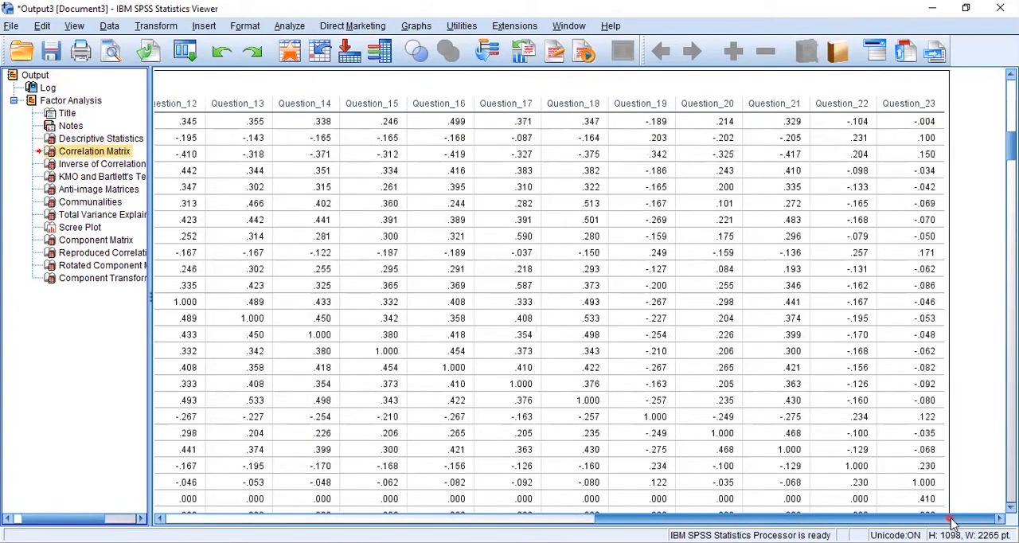
pyautogui.click(472, 504)
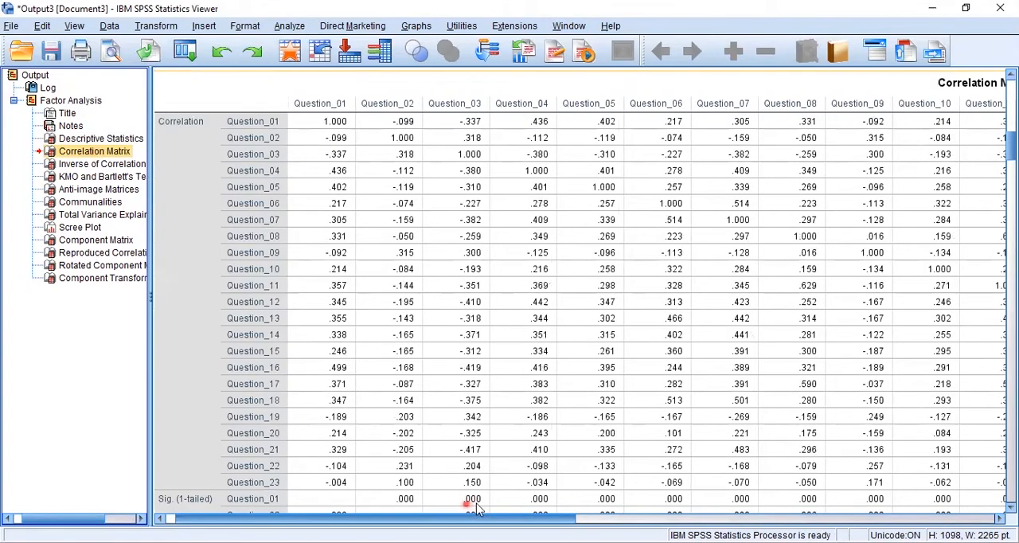
pyautogui.moveTo(476, 509); pyautogui.dragTo(576, 512)
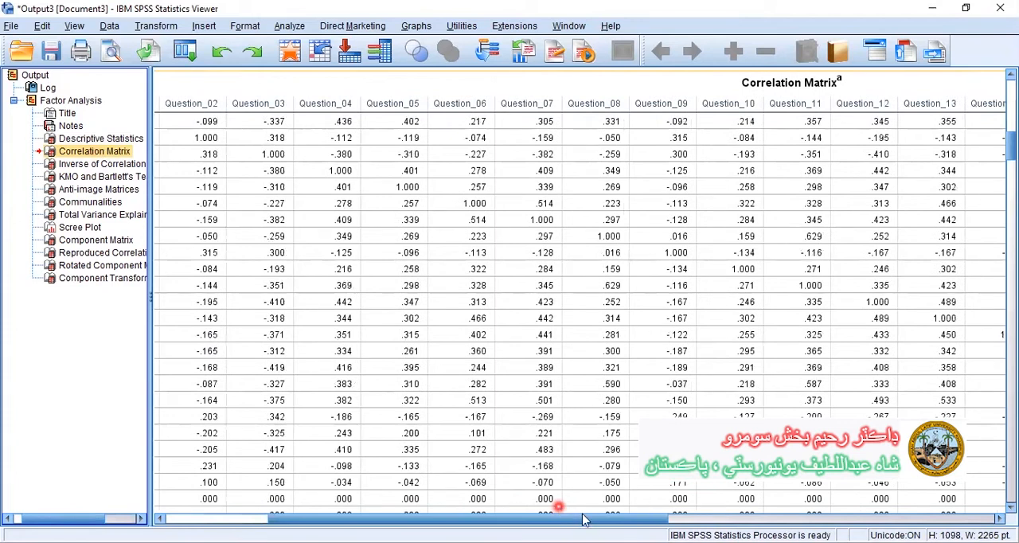
pyautogui.moveTo(582, 514); pyautogui.dragTo(204, 38)
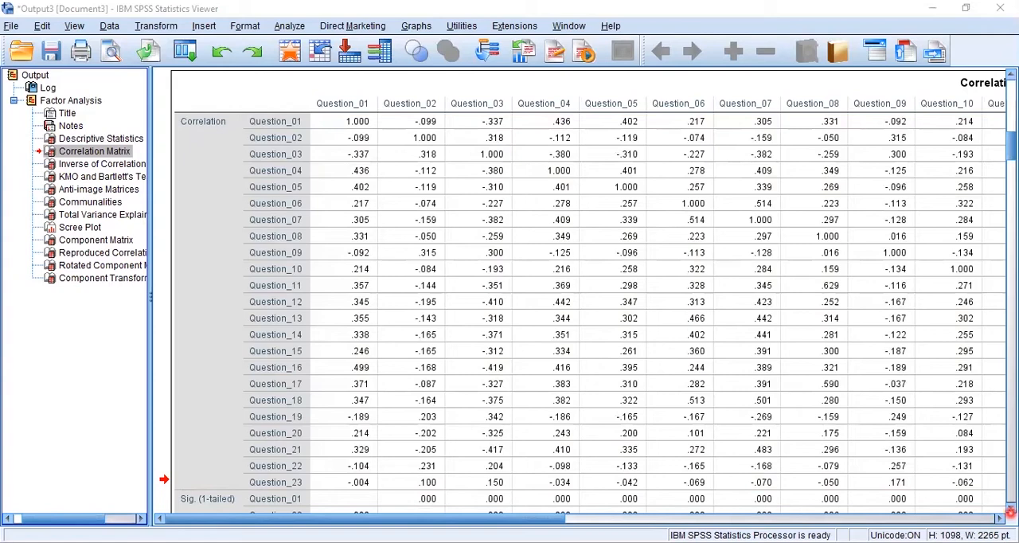
# - Examine the one-tailed significance values and the determinant below the correlation coefficients in the Correlation Matrix
pyautogui.click(1010, 510)
pyautogui.scroll(-3, 626, 205)
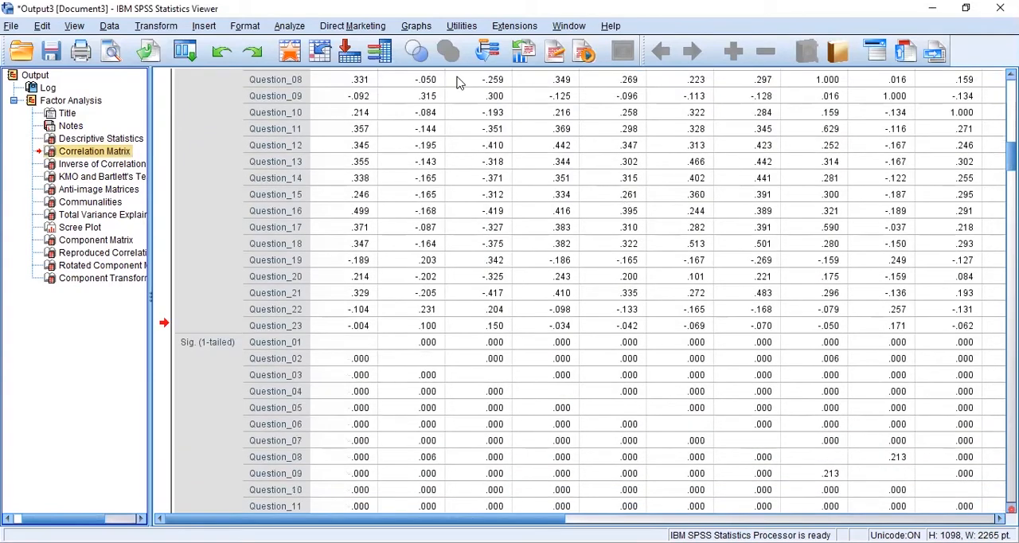
pyautogui.scroll(-5, 459, 83)
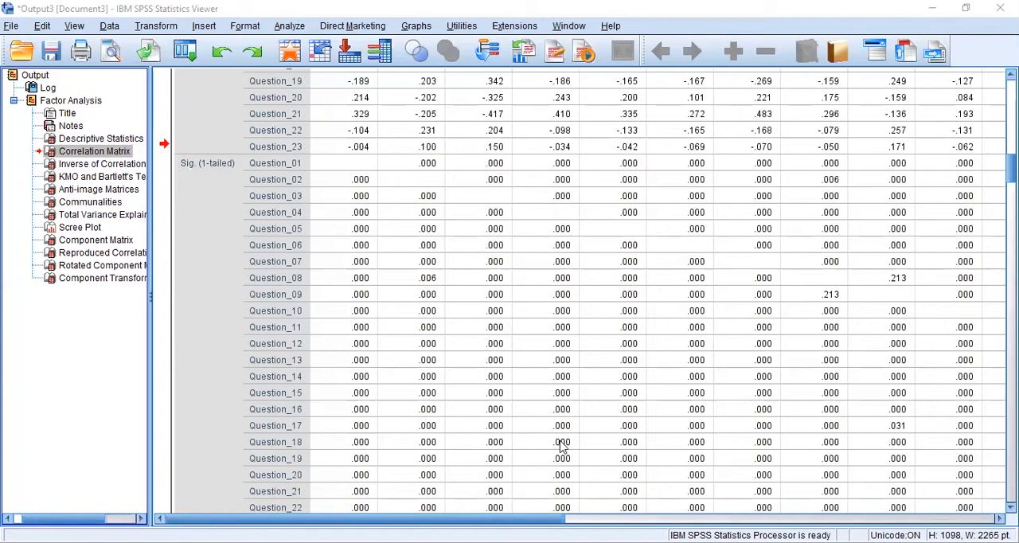
pyautogui.scroll(-3, 541, 236)
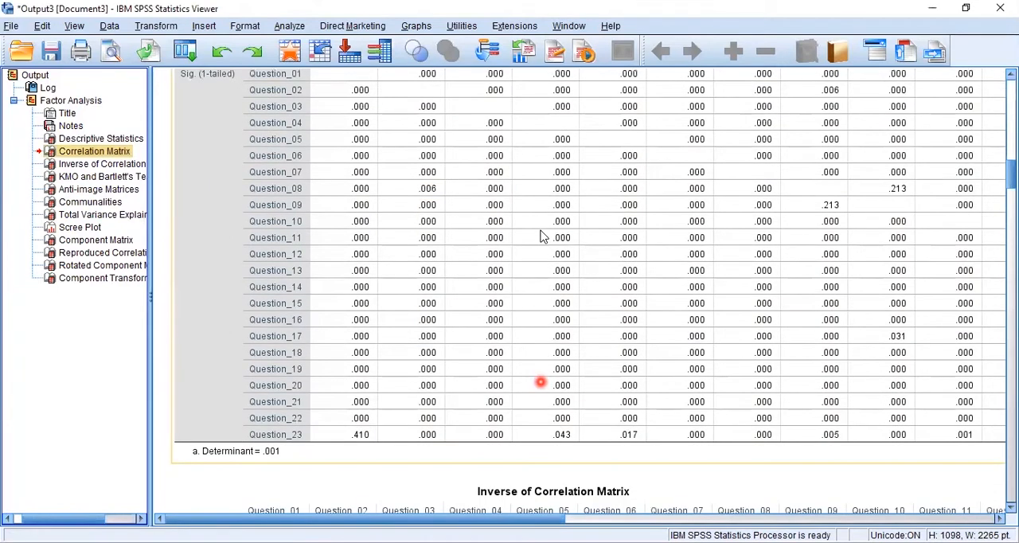
# - Examine the Question_23 row of one-tailed significance values across the columns of the Correlation Matrix
pyautogui.doubleClick(542, 425)
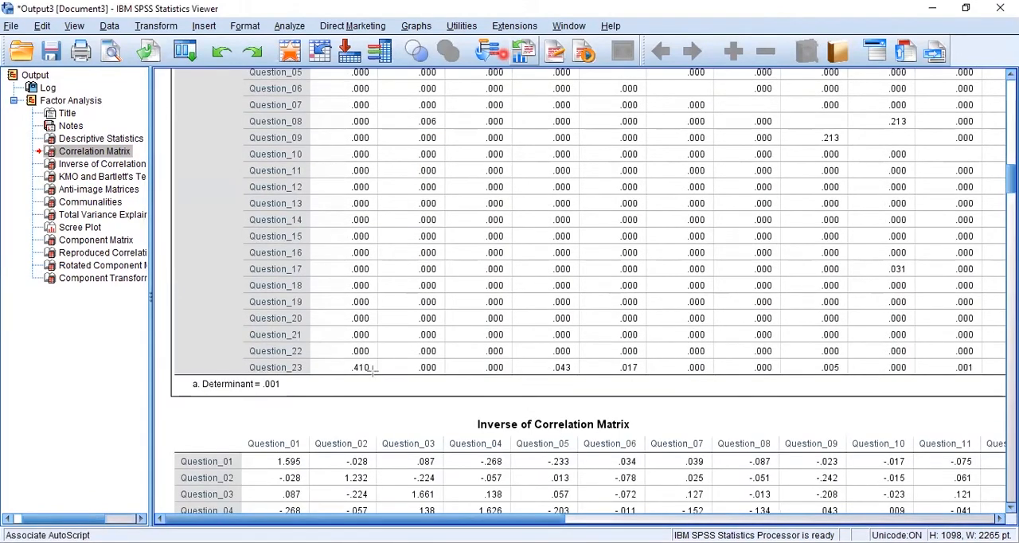
pyautogui.moveTo(337, 356); pyautogui.dragTo(372, 372)
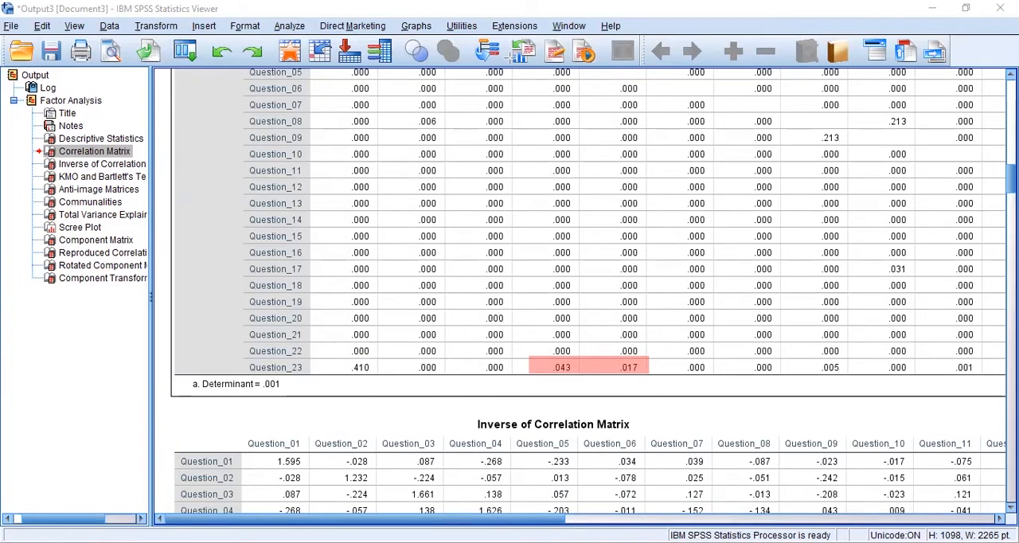
pyautogui.click(554, 463)
pyautogui.moveTo(548, 517); pyautogui.dragTo(637, 518)
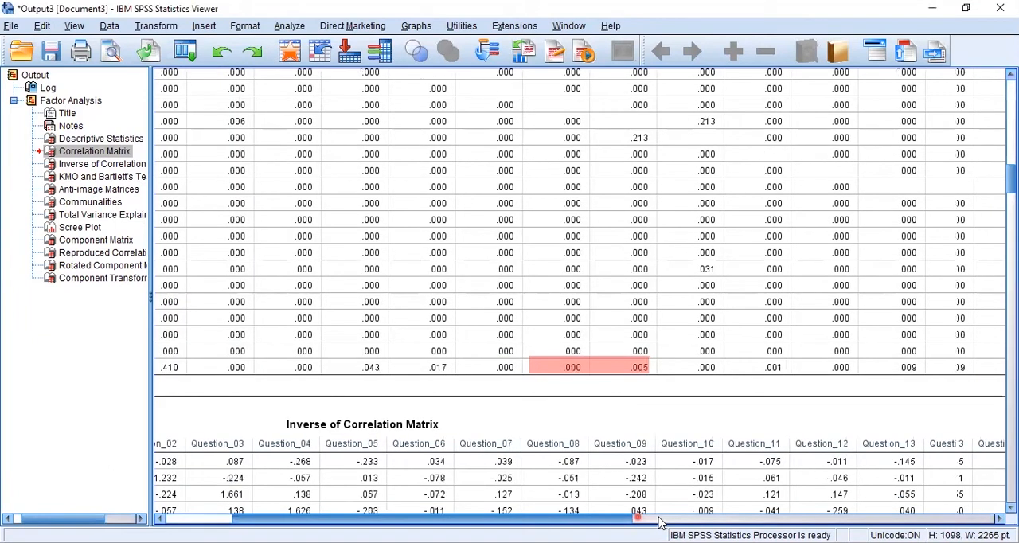
pyautogui.click(758, 518)
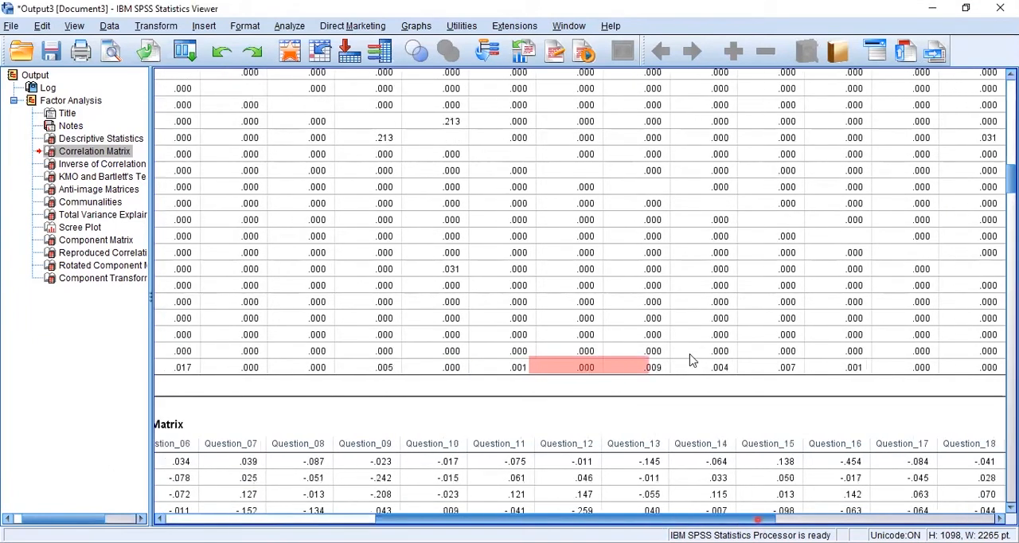
pyautogui.click(705, 368)
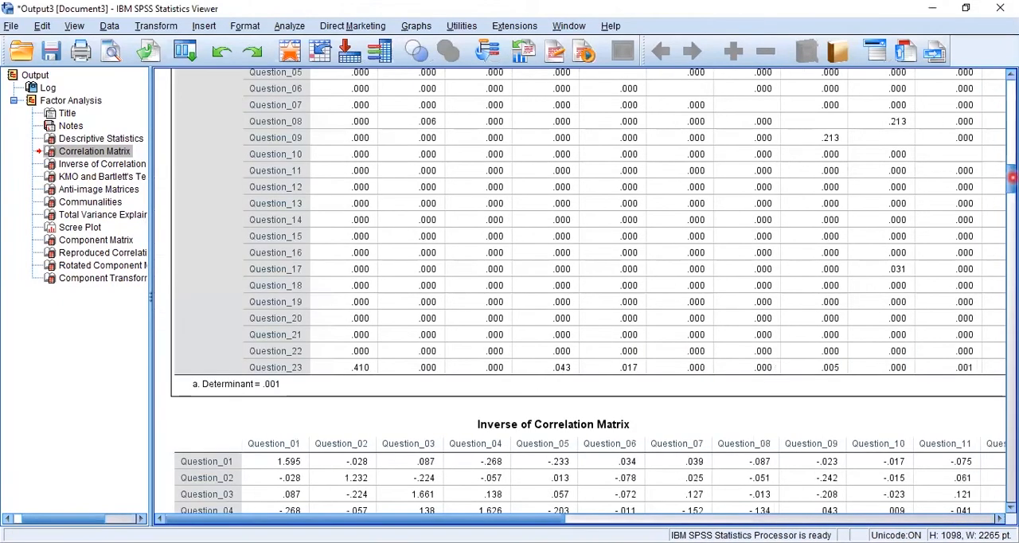
# - Return to the upper part of the Correlation Matrix and review the size of the correlation coefficients between the questions
pyautogui.moveTo(1011, 177)
pyautogui.mouseDown()
pyautogui.moveTo(1011, 127)
pyautogui.moveTo(1013, 163)
pyautogui.mouseUp()
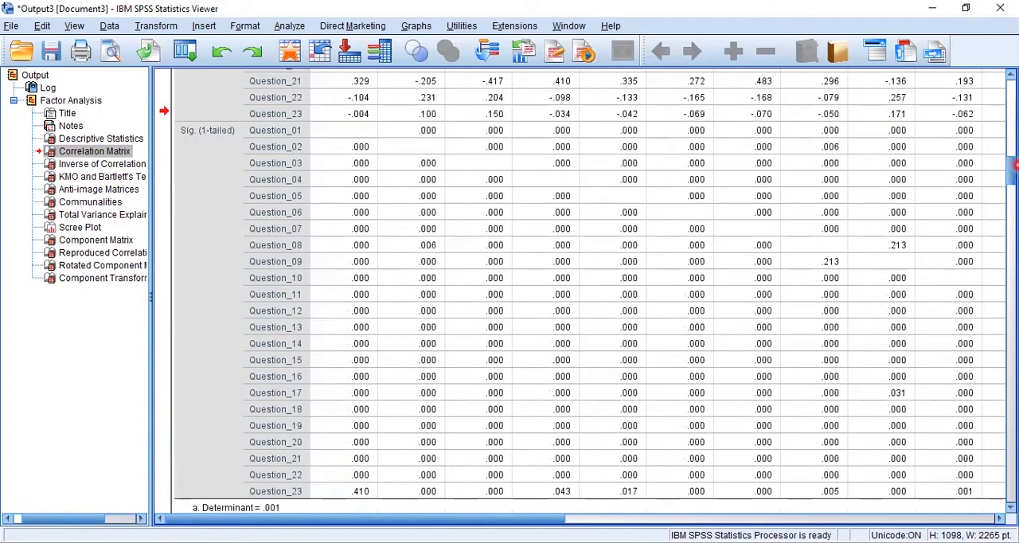
pyautogui.moveTo(1014, 169); pyautogui.dragTo(1013, 138)
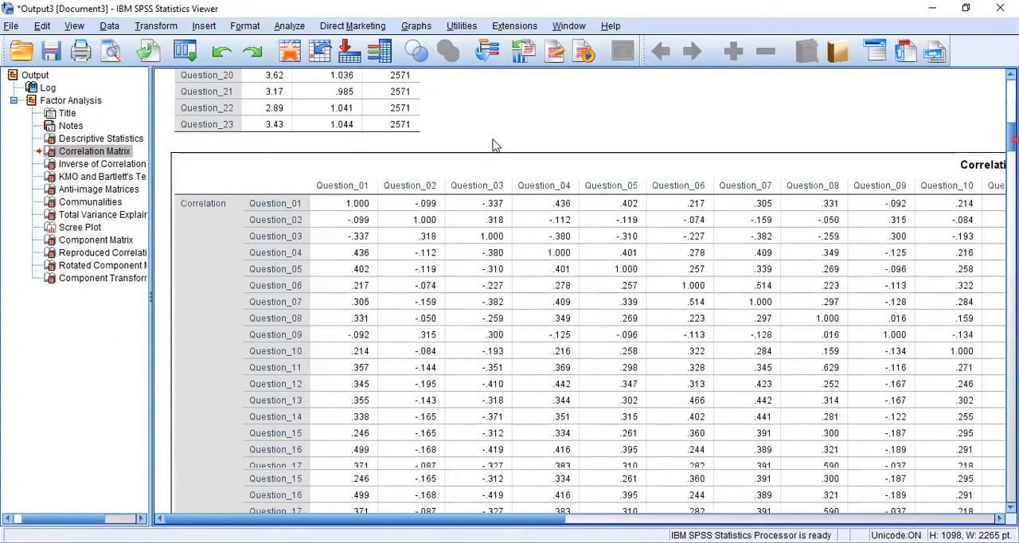
pyautogui.doubleClick(362, 129)
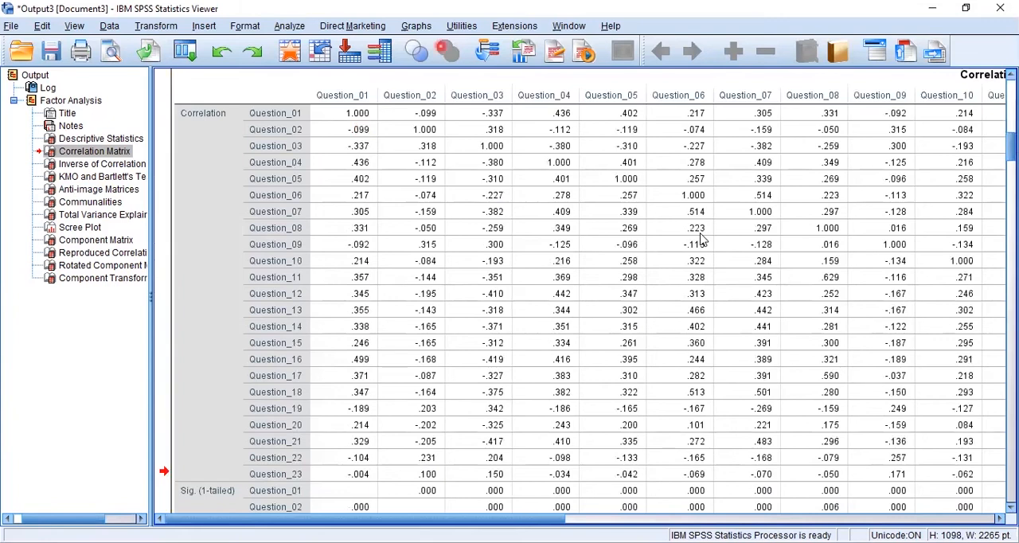
pyautogui.moveTo(378, 218); pyautogui.dragTo(952, 476)
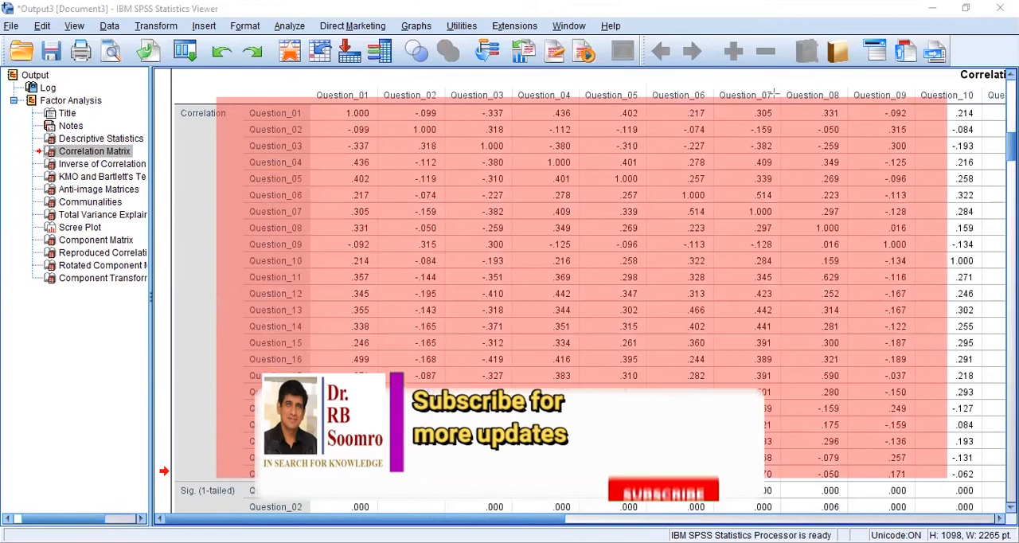
pyautogui.hotkey('ctrl', 'z')
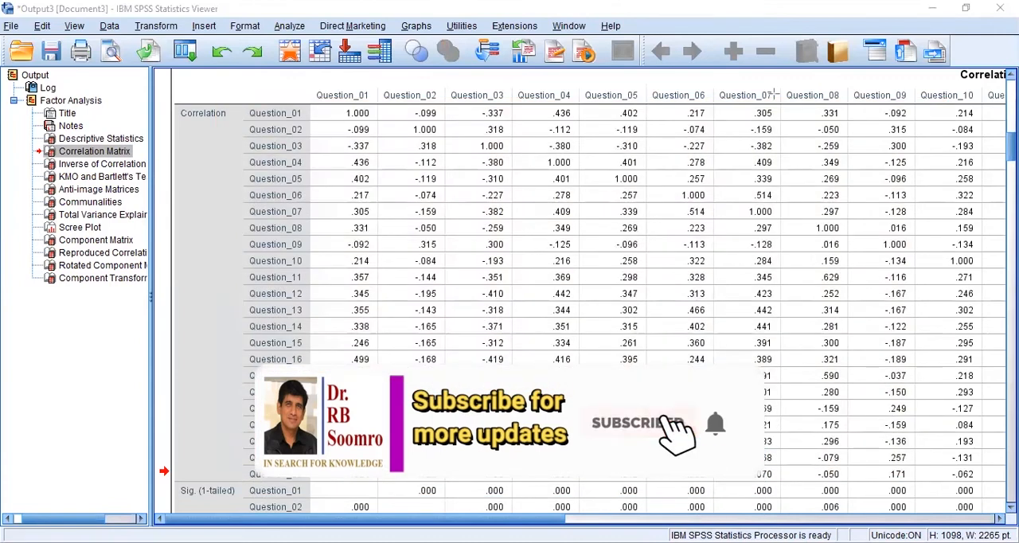
pyautogui.click(536, 222)
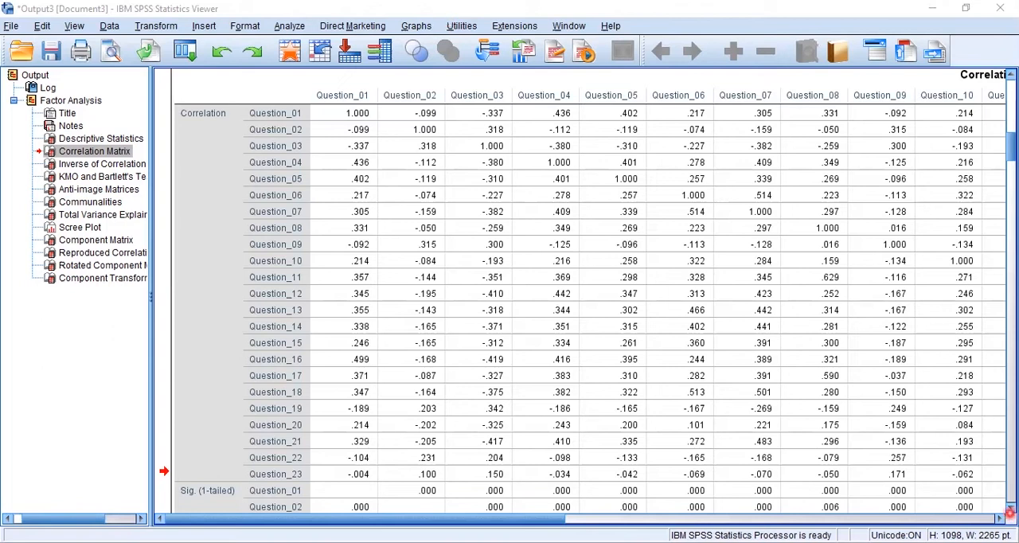
# - Check the determinant given in the footnote below the Correlation Matrix
pyautogui.click(1009, 509)
pyautogui.click(1009, 507)
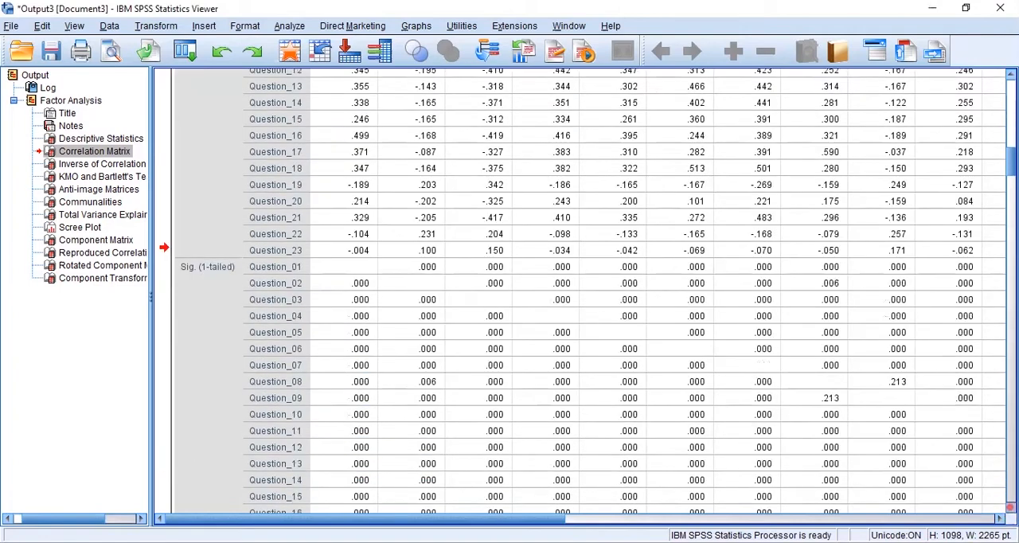
pyautogui.click(1009, 507)
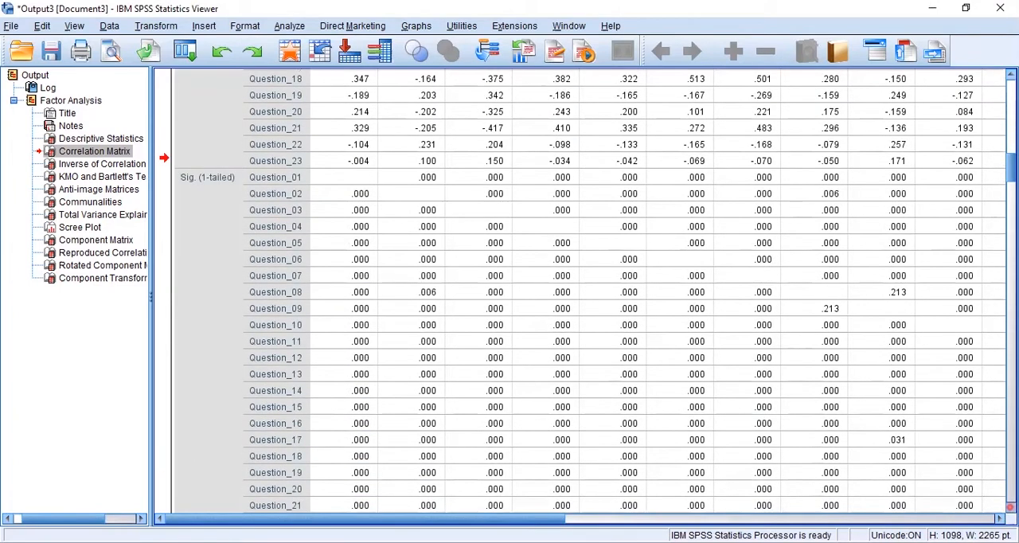
pyautogui.click(1010, 507)
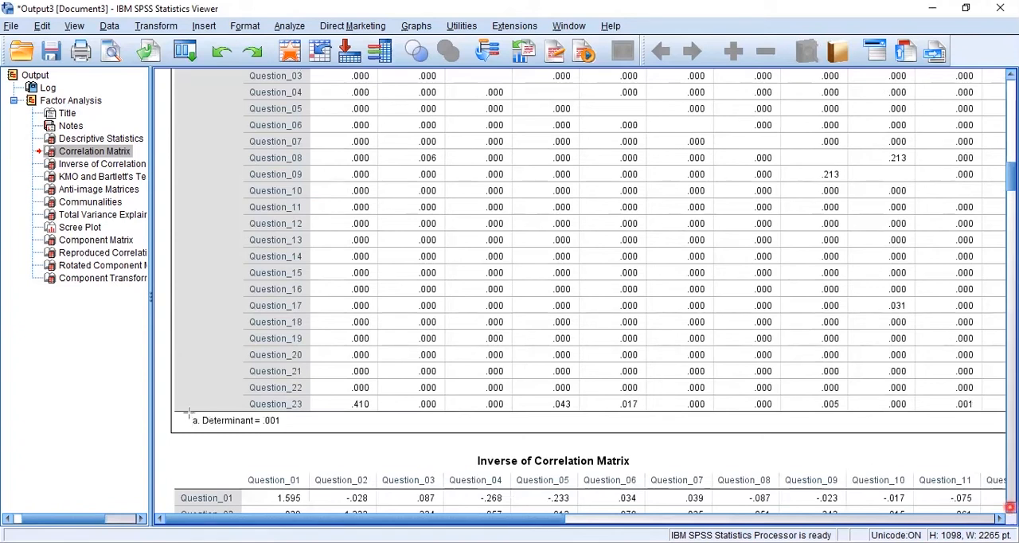
pyautogui.moveTo(190, 413); pyautogui.dragTo(285, 427)
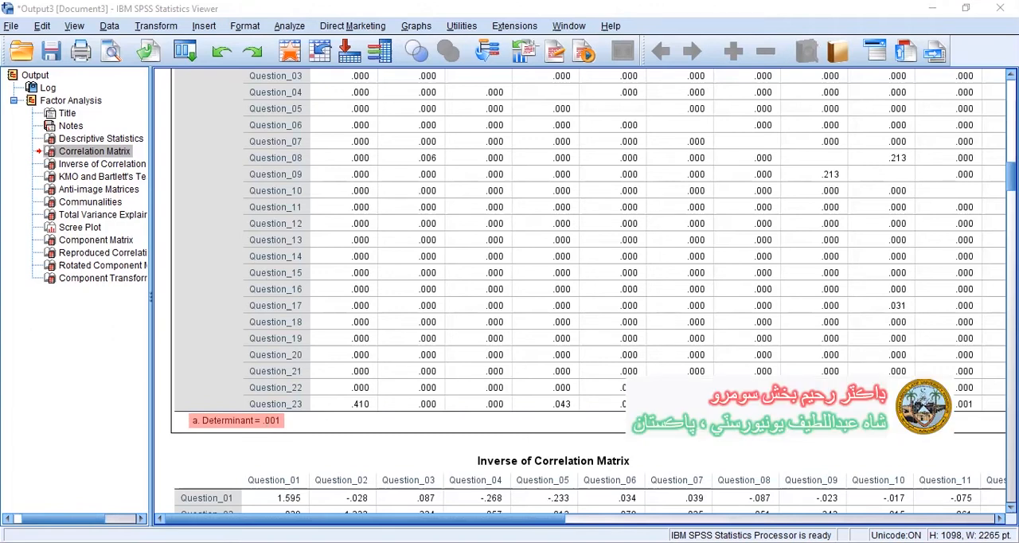
# - Look over the Inverse of Correlation Matrix table from Question_01 to Question_23
pyautogui.click(90, 159)
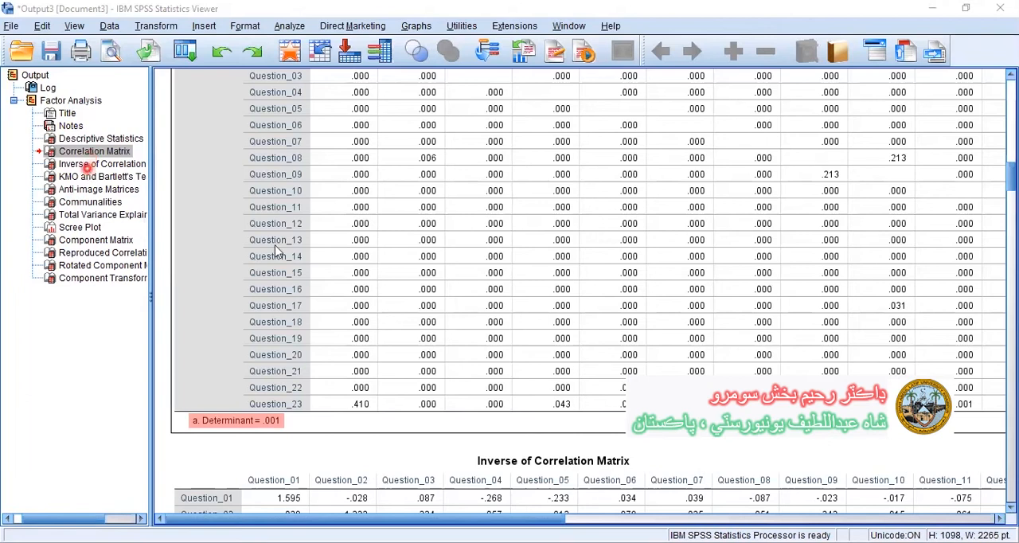
pyautogui.press('Down')
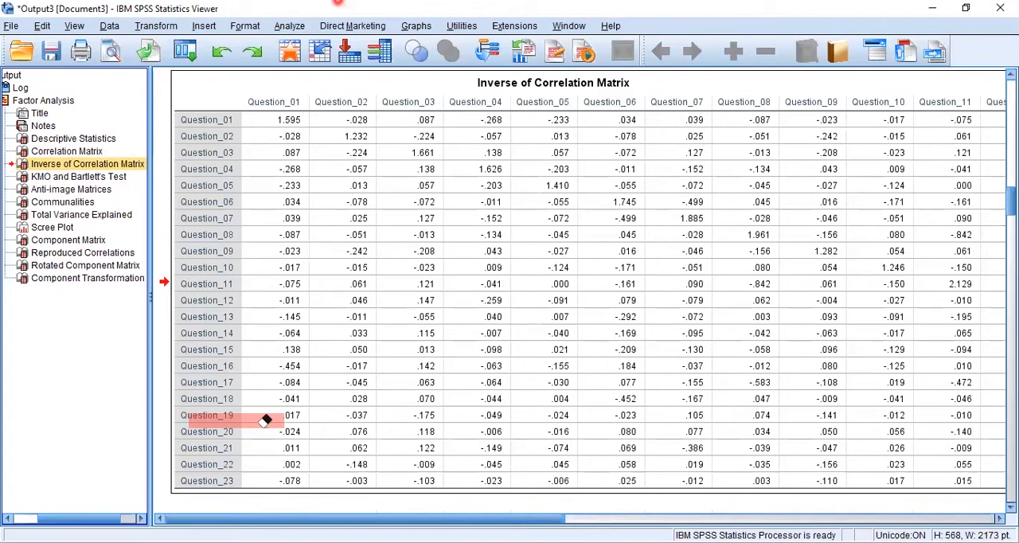
pyautogui.click(492, 331)
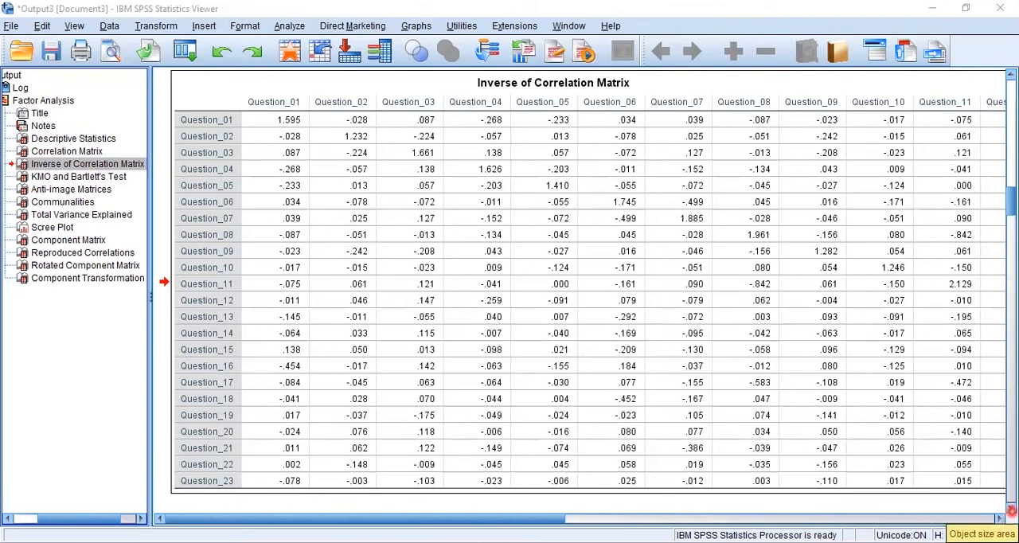
pyautogui.click(1009, 508)
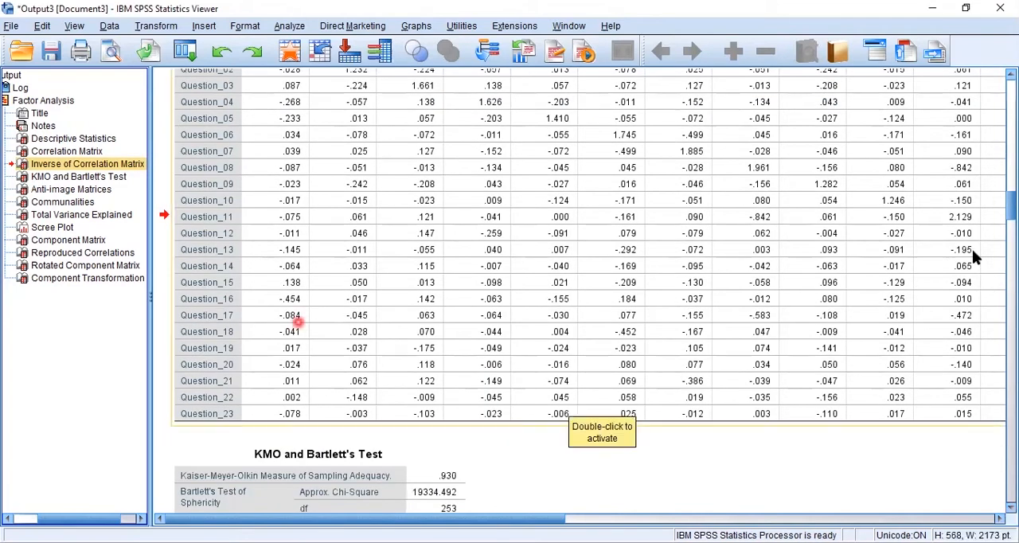
pyautogui.click(1009, 76)
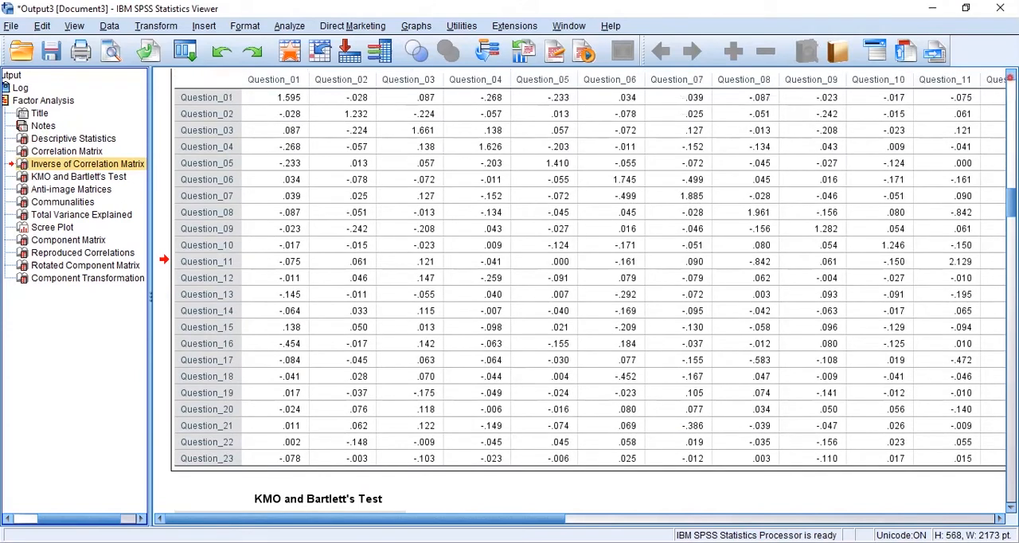
pyautogui.click(1009, 76)
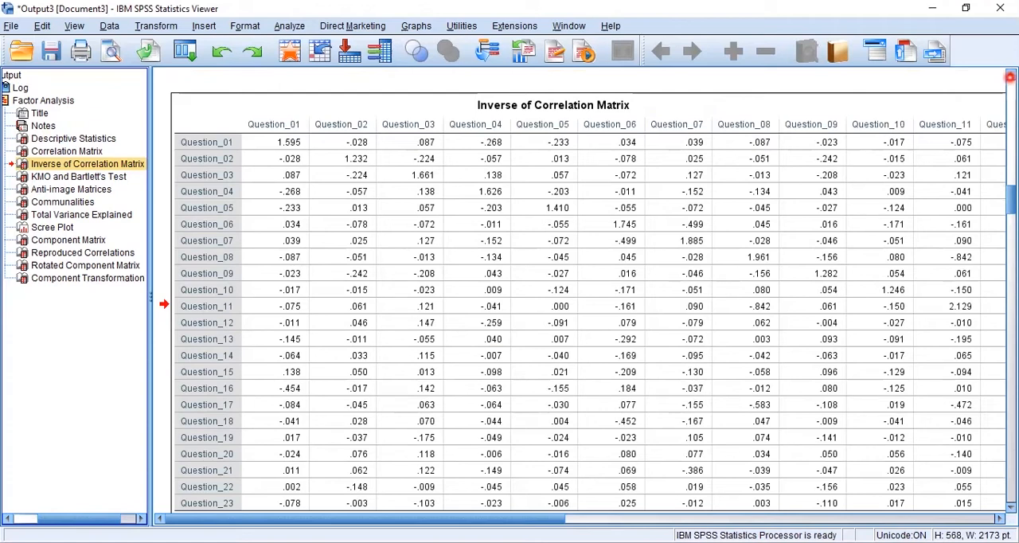
# - Examine the Kaiser-Meyer-Olkin measure and the significance of Bartlett's test in the KMO and Bartlett's Test table
pyautogui.click(51, 181)
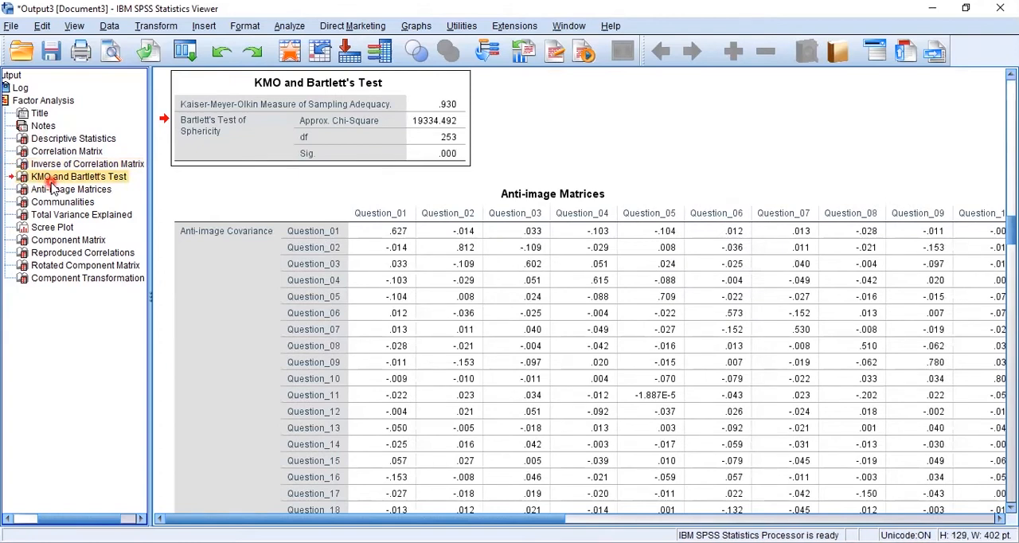
pyautogui.click(325, 121)
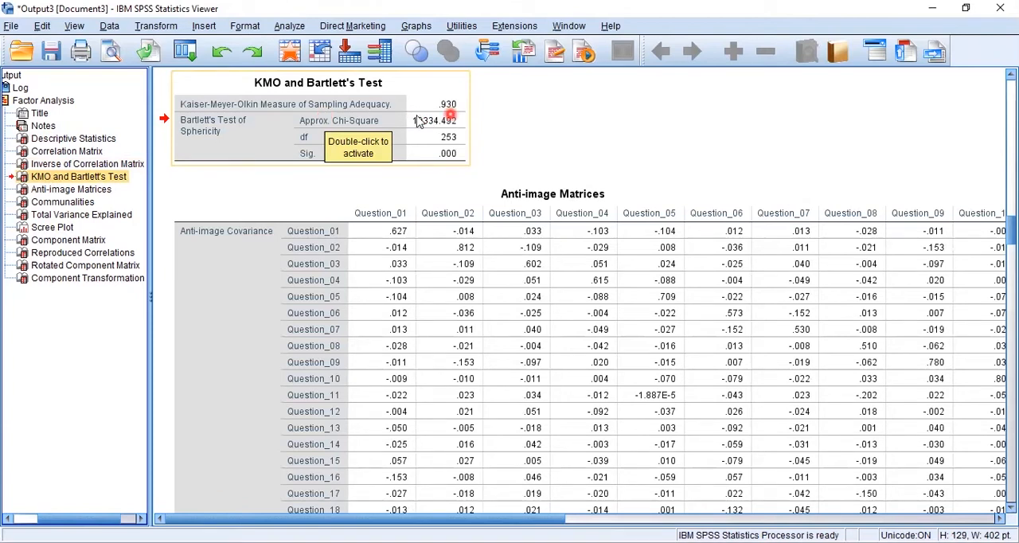
pyautogui.click(477, 116)
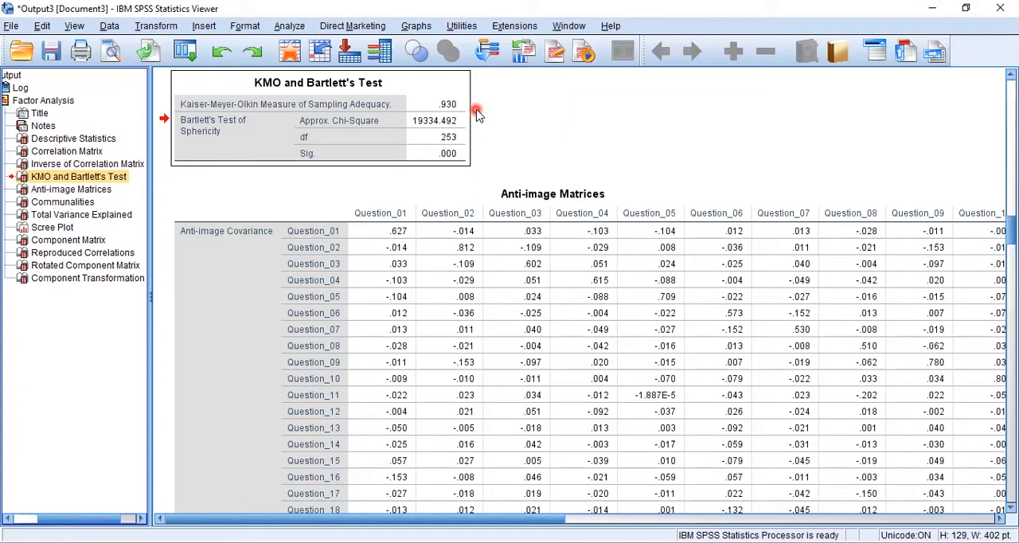
pyautogui.doubleClick(455, 107)
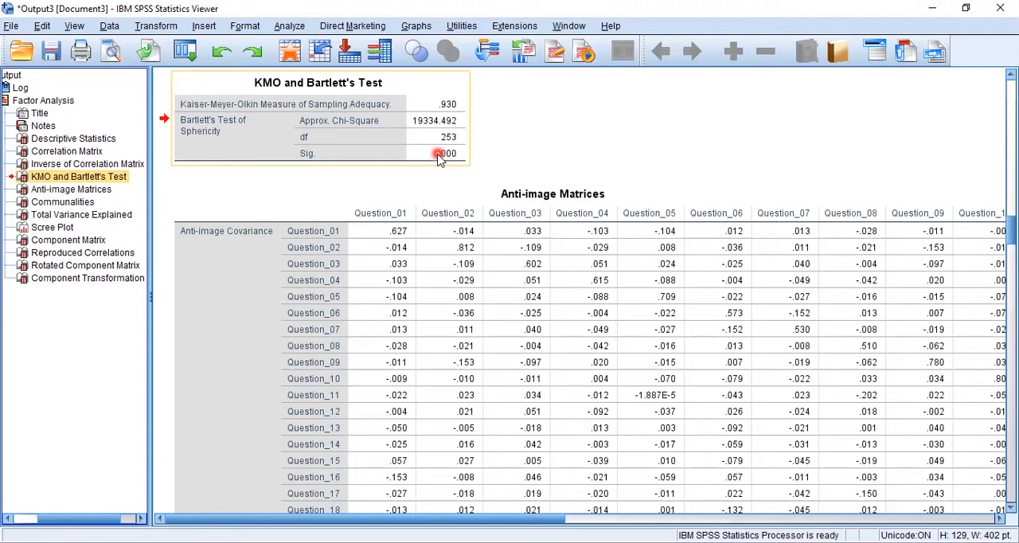
# - Go back to the Correlation Matrix and recheck its determinant footnote
pyautogui.click(131, 151)
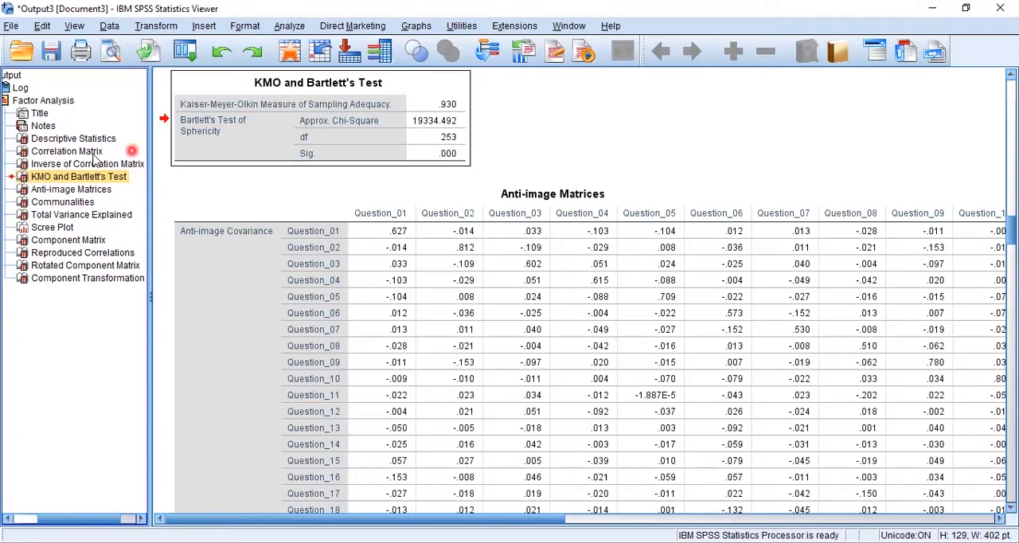
pyautogui.click(94, 153)
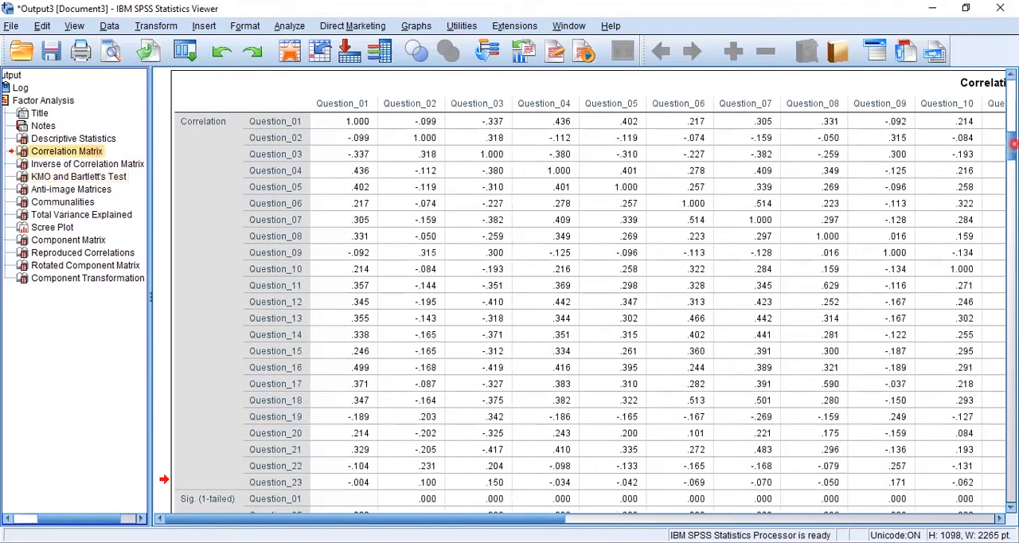
pyautogui.scroll(-5, 1013, 143)
pyautogui.scroll(-5, 338, 410)
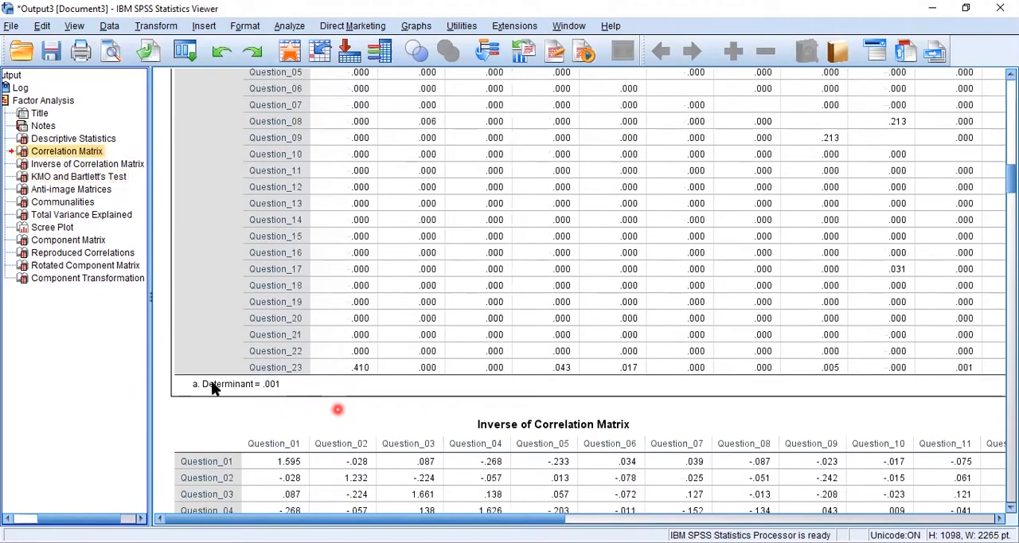
pyautogui.click(262, 385)
pyautogui.click(225, 396)
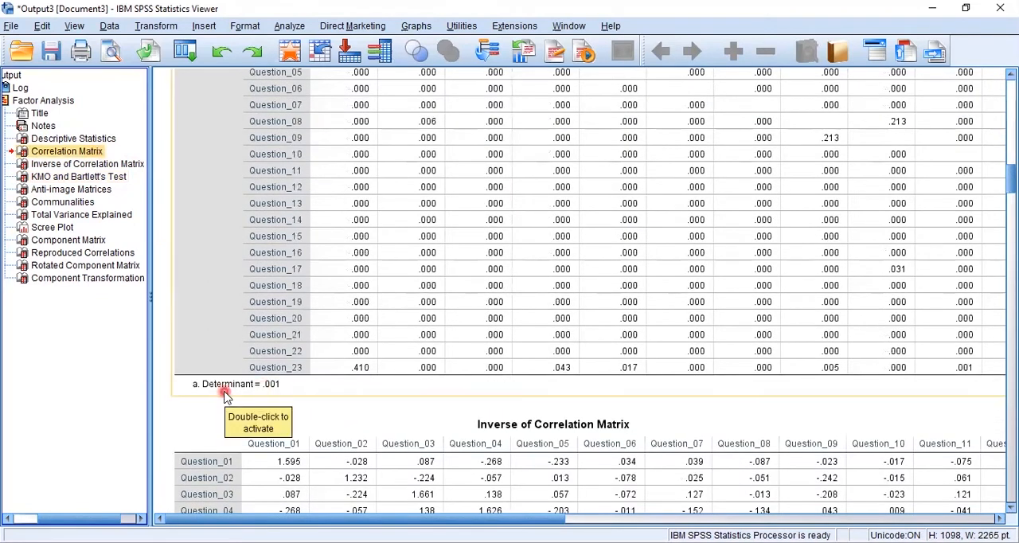
# - Review the Anti-image Matrices table and bring up the Communalities table
pyautogui.click(73, 189)
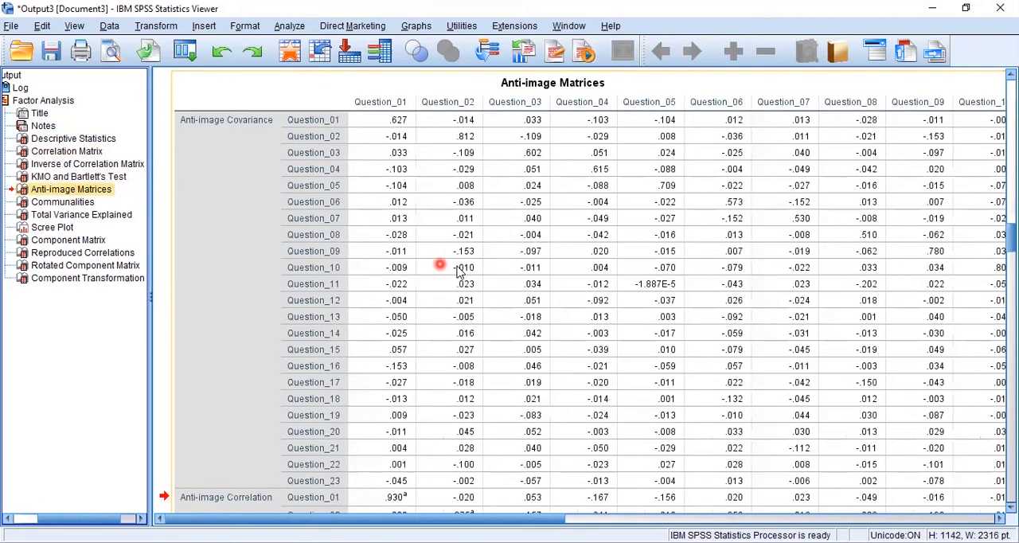
pyautogui.click(458, 268)
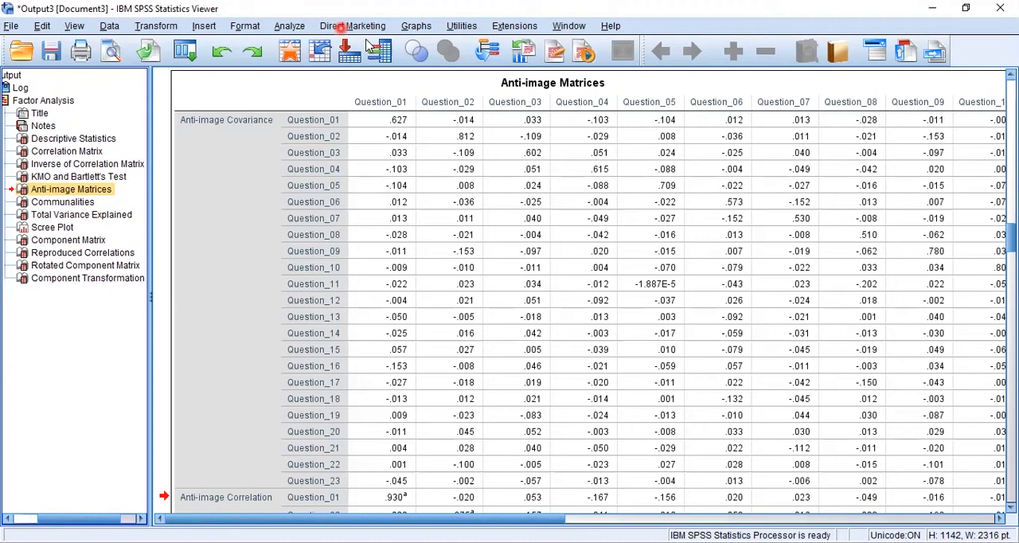
pyautogui.click(59, 203)
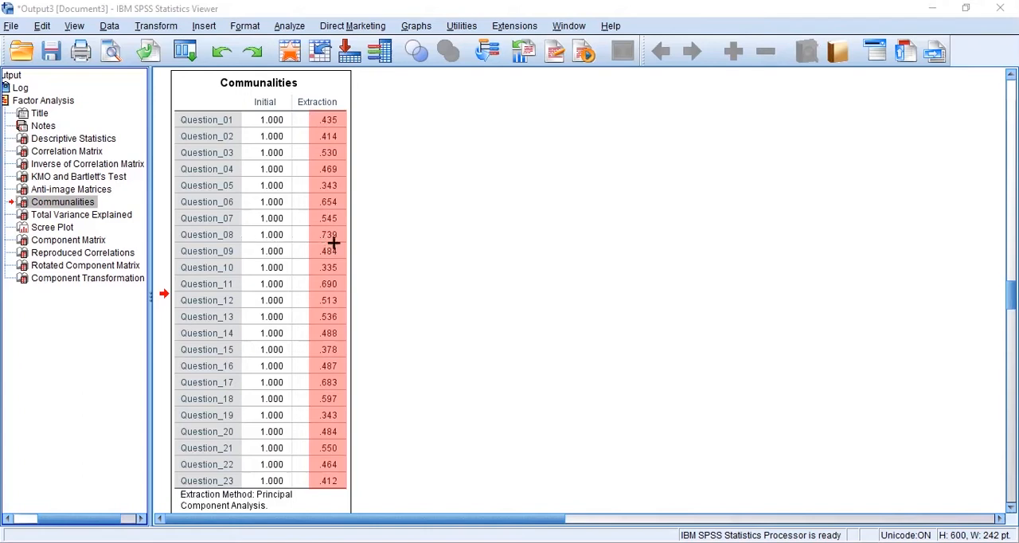
# - Examine the initial eigenvalues and variance percentages of components 1 to 4 in the Total Variance Explained table
pyautogui.click(57, 217)
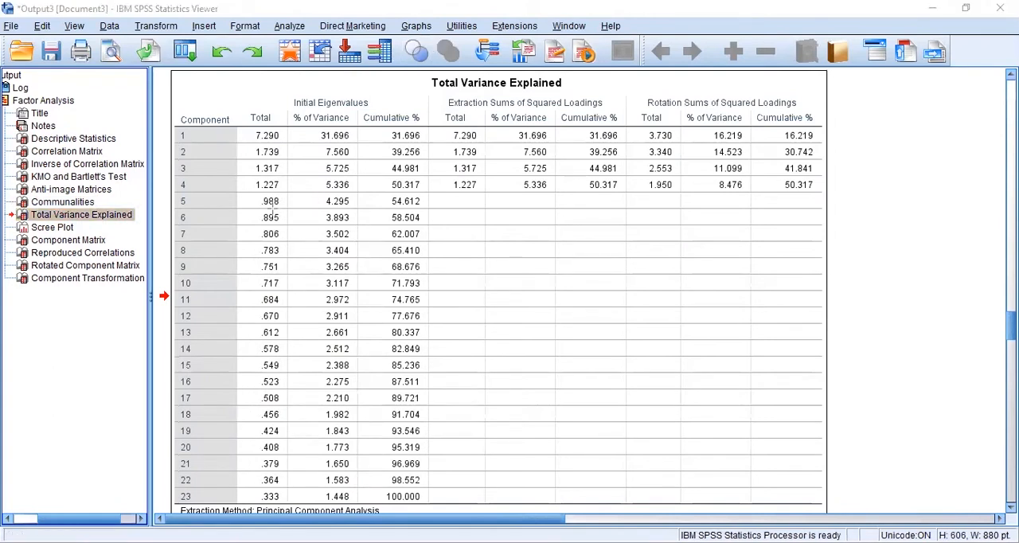
pyautogui.moveTo(395, 193); pyautogui.dragTo(423, 196)
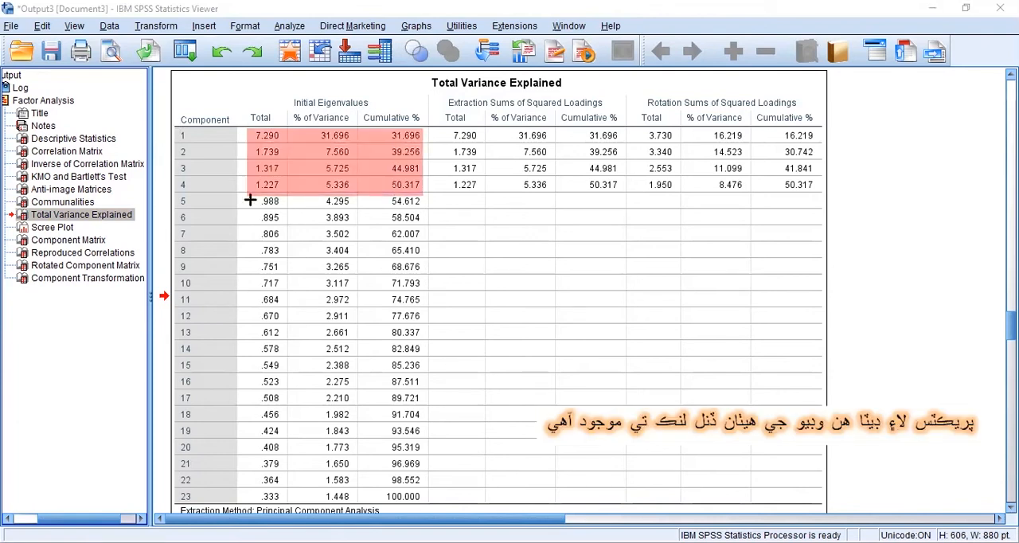
pyautogui.moveTo(173, 125); pyautogui.dragTo(199, 188)
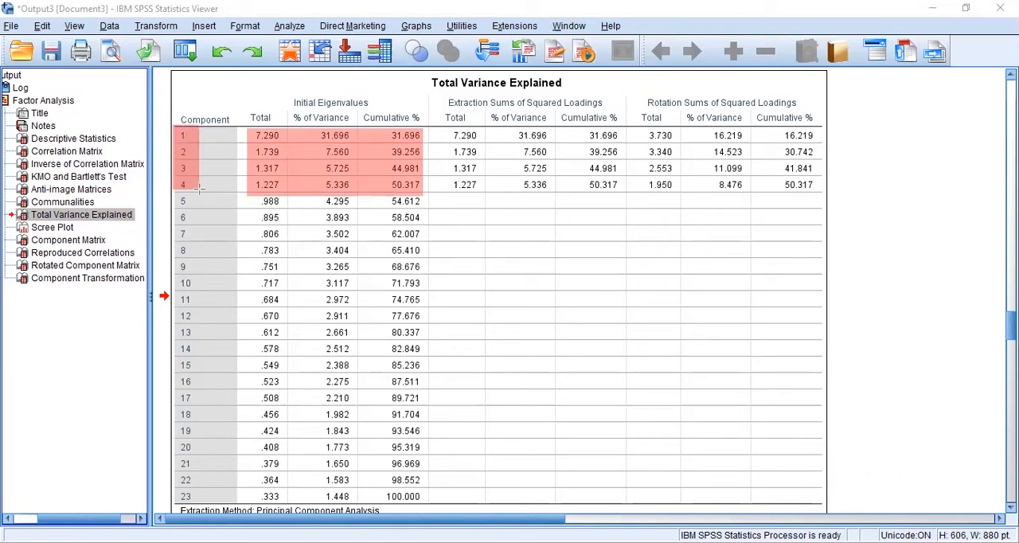
# - Go through the initial % of Variance values of components 1 to 4 one by one in the Total Variance Explained table
pyautogui.press('Escape')
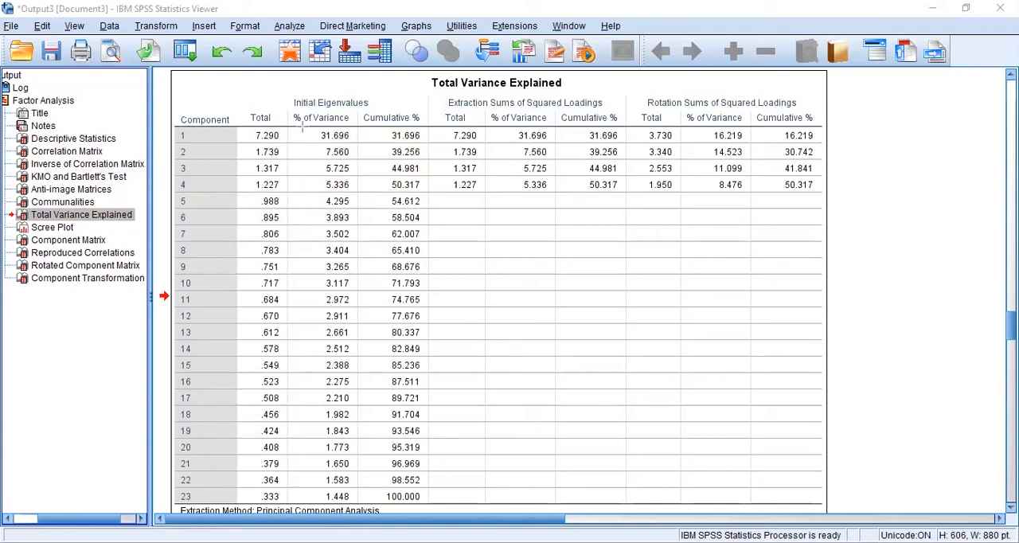
pyautogui.moveTo(301, 126); pyautogui.dragTo(351, 191)
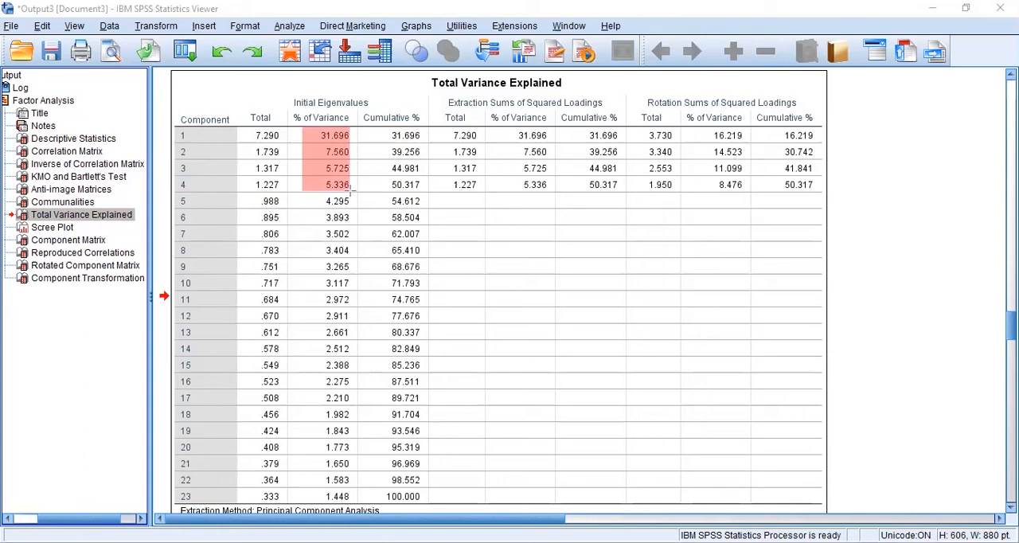
pyautogui.press('Escape')
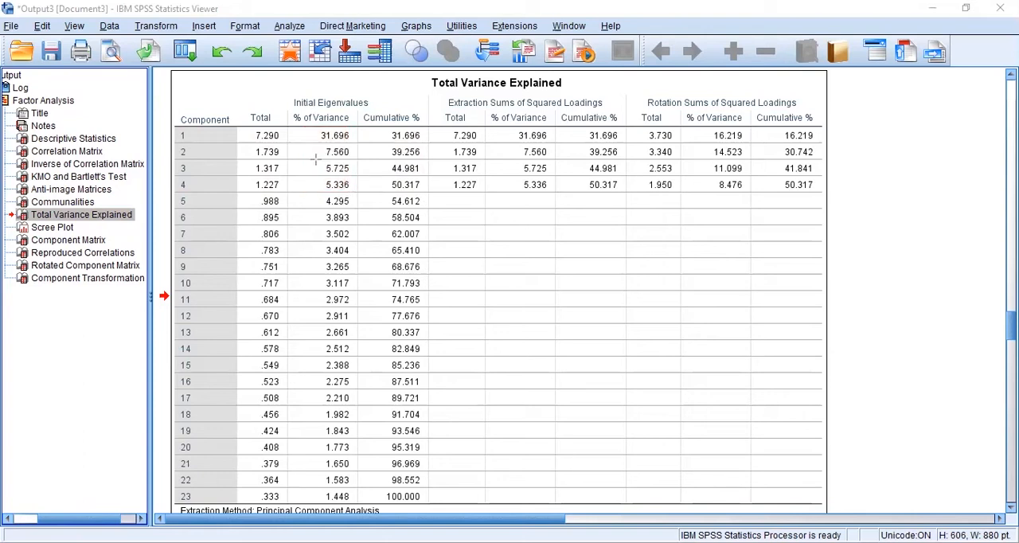
pyautogui.moveTo(317, 128); pyautogui.dragTo(351, 143)
pyautogui.press('Escape')
pyautogui.moveTo(317, 144)
pyautogui.mouseDown()
pyautogui.moveTo(351, 159)
pyautogui.moveTo(349, 176)
pyautogui.mouseUp()
pyautogui.press('Escape')
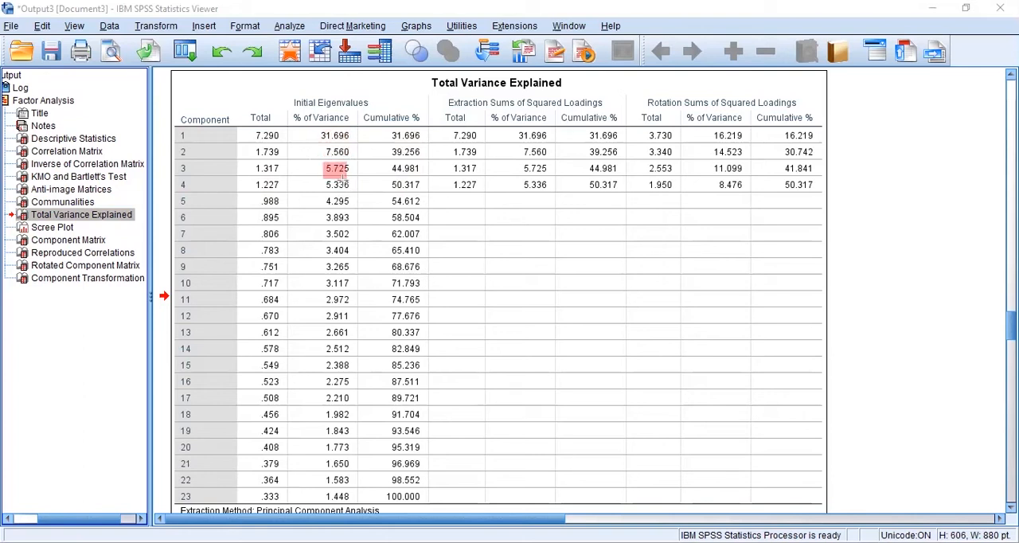
pyautogui.press('Escape')
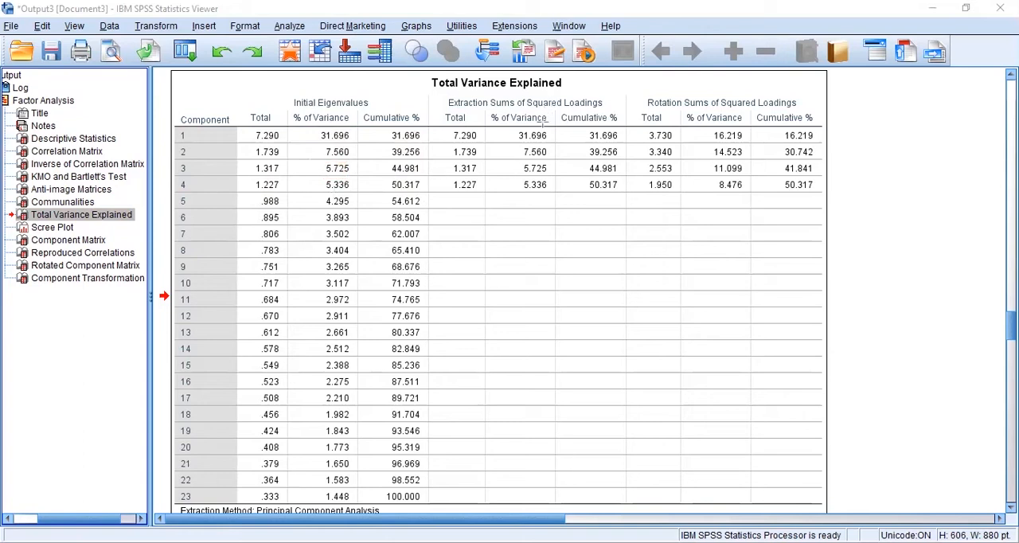
# - Compare the % of Variance under Rotation Sums of Squared Loadings with the initial values for components 1 to 4
pyautogui.moveTo(644, 91)
pyautogui.mouseDown()
pyautogui.moveTo(667, 102)
pyautogui.moveTo(799, 105)
pyautogui.mouseUp()
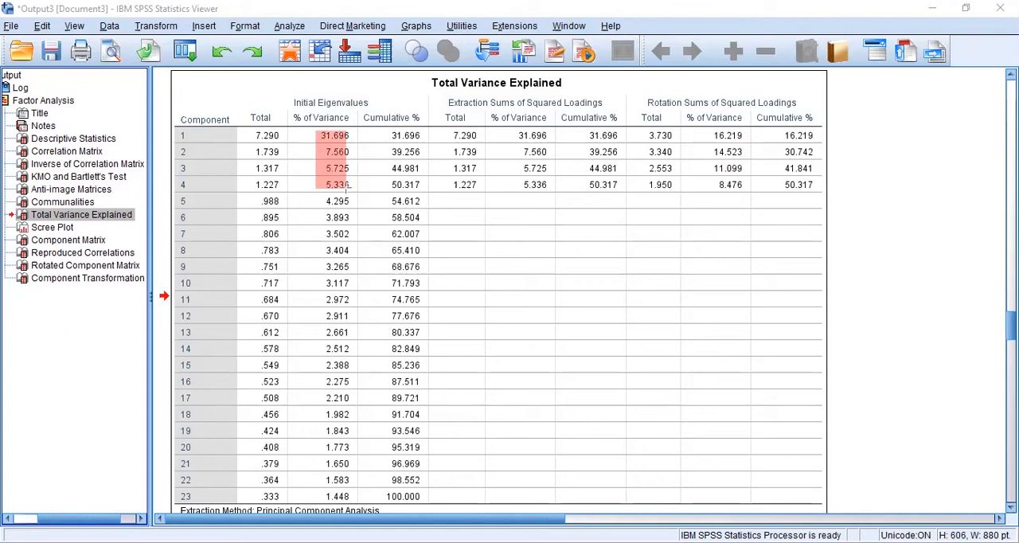
pyautogui.moveTo(710, 126); pyautogui.dragTo(747, 188)
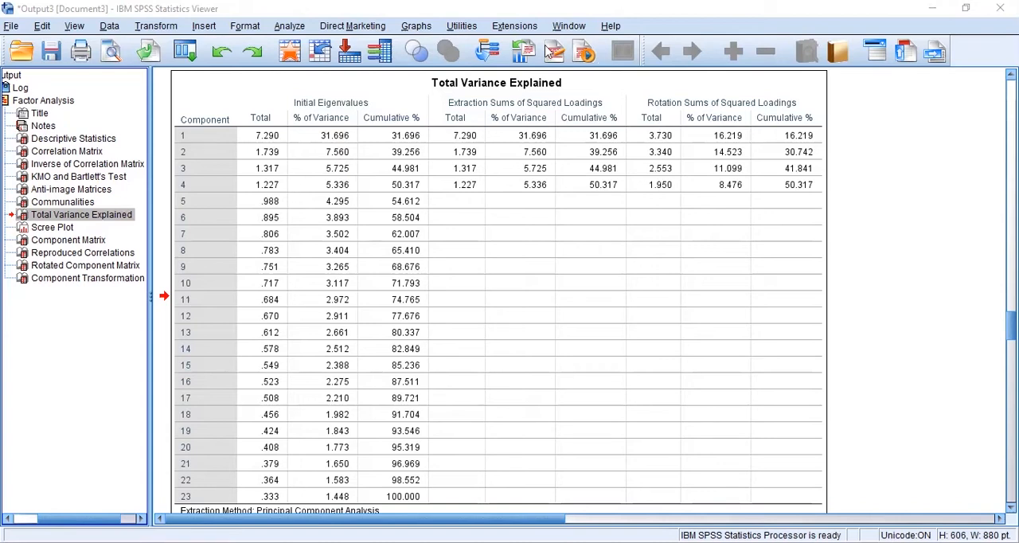
pyautogui.click(519, 159)
pyautogui.click(87, 176)
pyautogui.click(70, 215)
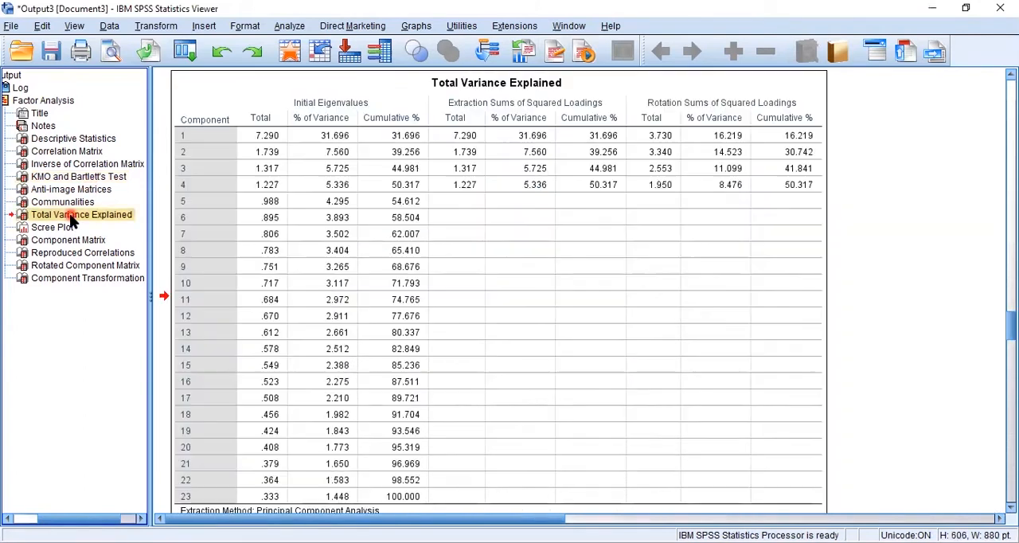
pyautogui.click(402, 224)
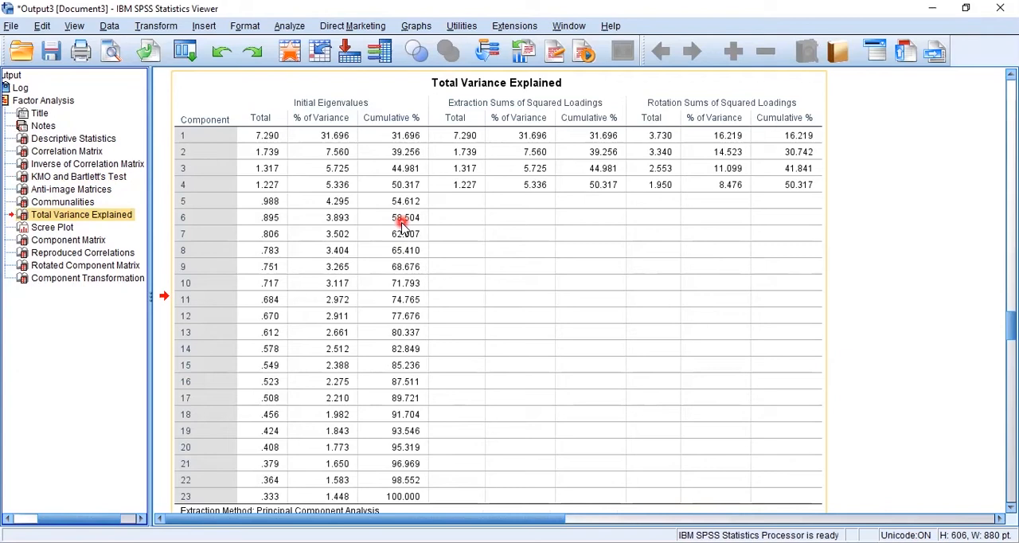
# - Bring up the Scree Plot and examine which components lie above and below an eigenvalue of 1
pyautogui.click(62, 229)
pyautogui.click(474, 227)
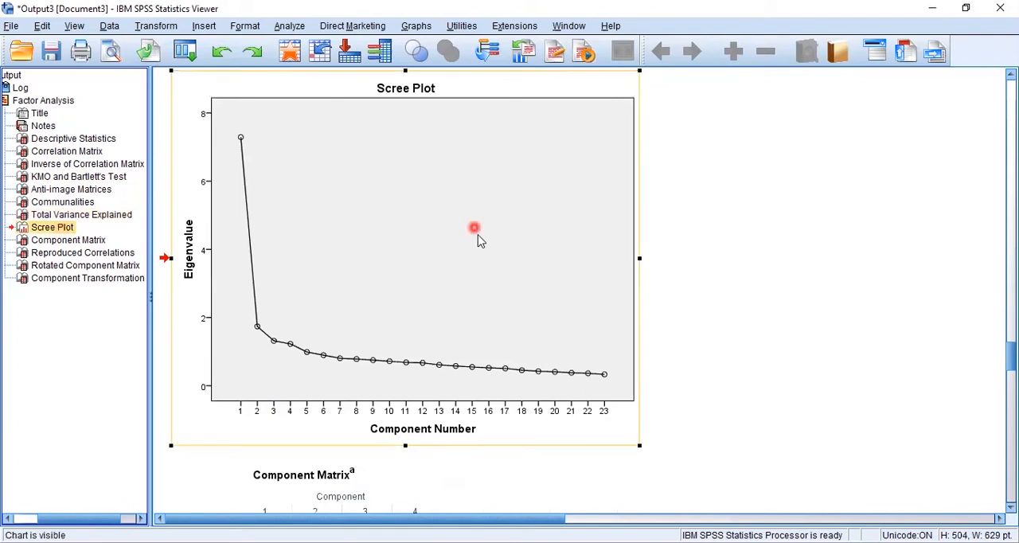
pyautogui.click(445, 304)
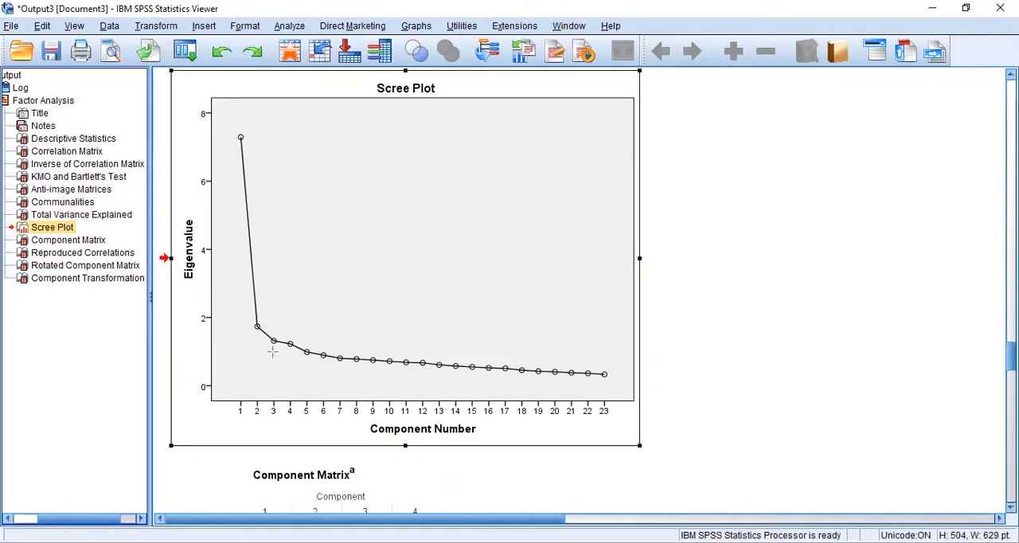
pyautogui.moveTo(211, 351); pyautogui.dragTo(633, 353)
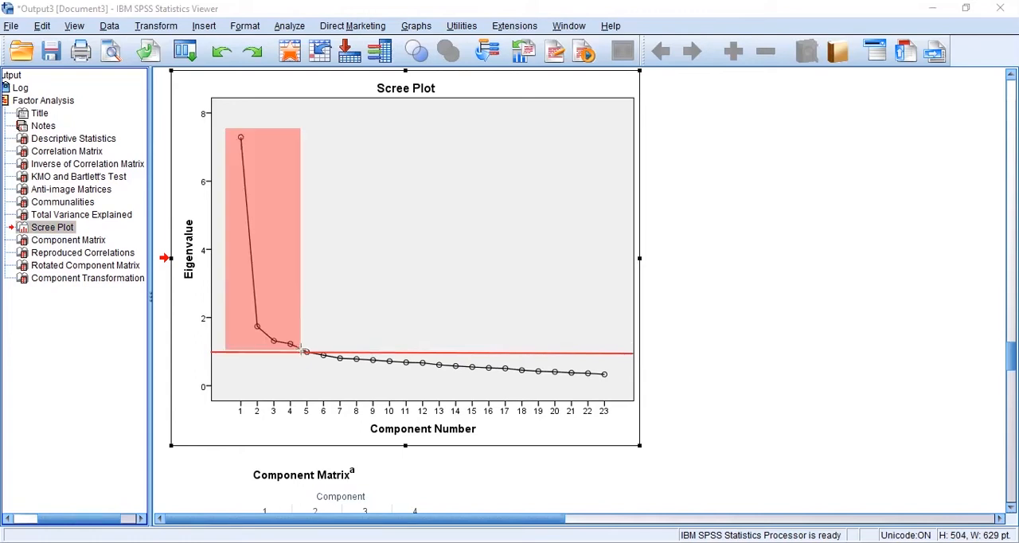
pyautogui.moveTo(306, 348); pyautogui.dragTo(617, 380)
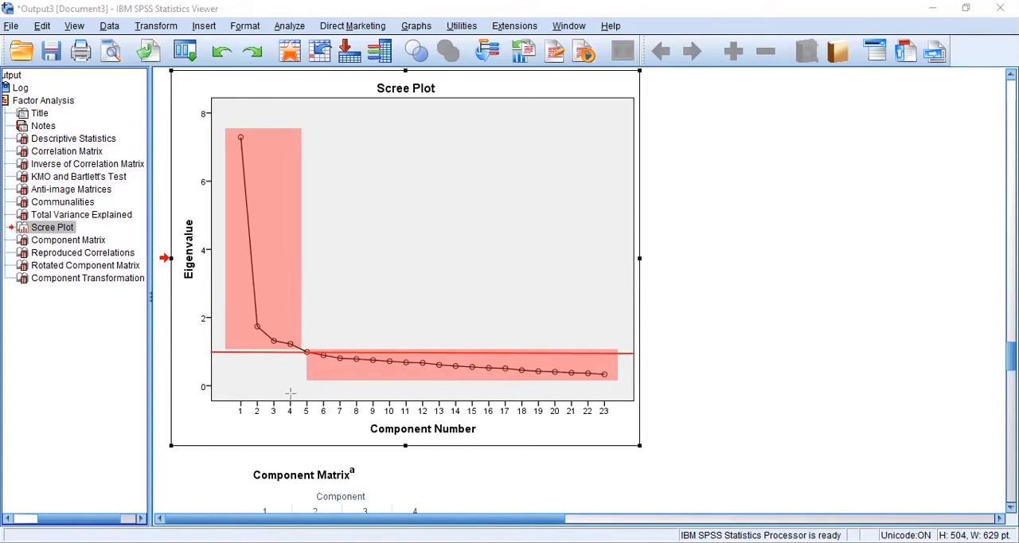
pyautogui.moveTo(235, 391); pyautogui.dragTo(297, 405)
pyautogui.moveTo(583, 422); pyautogui.dragTo(624, 424)
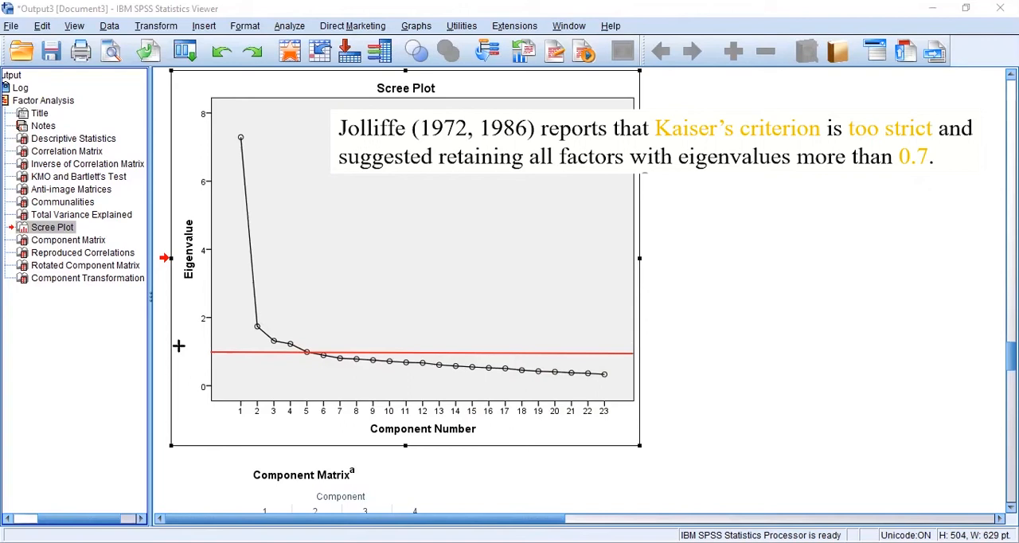
# - Check the Scree Plot against an eigenvalue cut-off of 0.7 and cross-check it with the Total Variance Explained table
pyautogui.moveTo(210, 369); pyautogui.dragTo(638, 367)
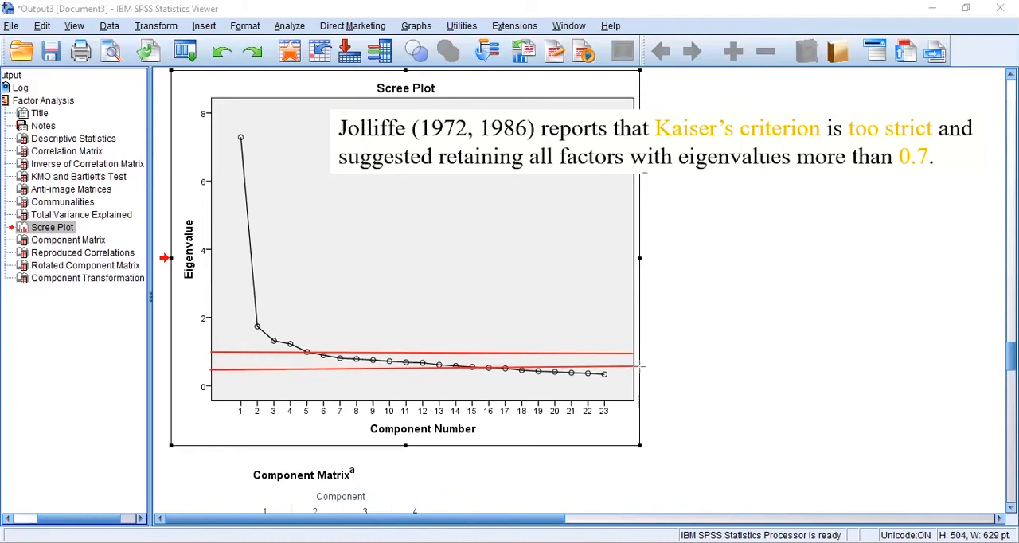
pyautogui.press('Escape')
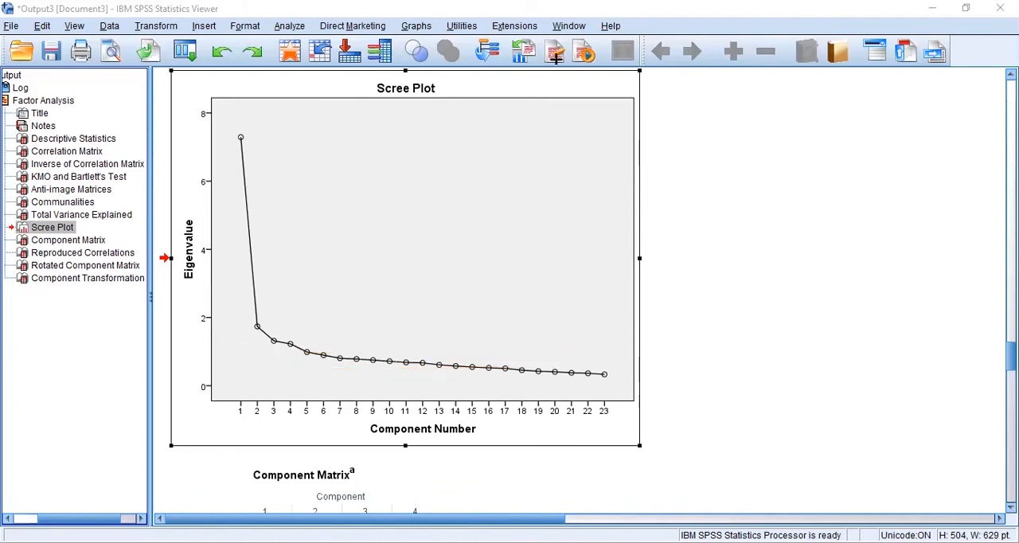
pyautogui.click(387, 266)
pyautogui.click(246, 327)
pyautogui.click(117, 215)
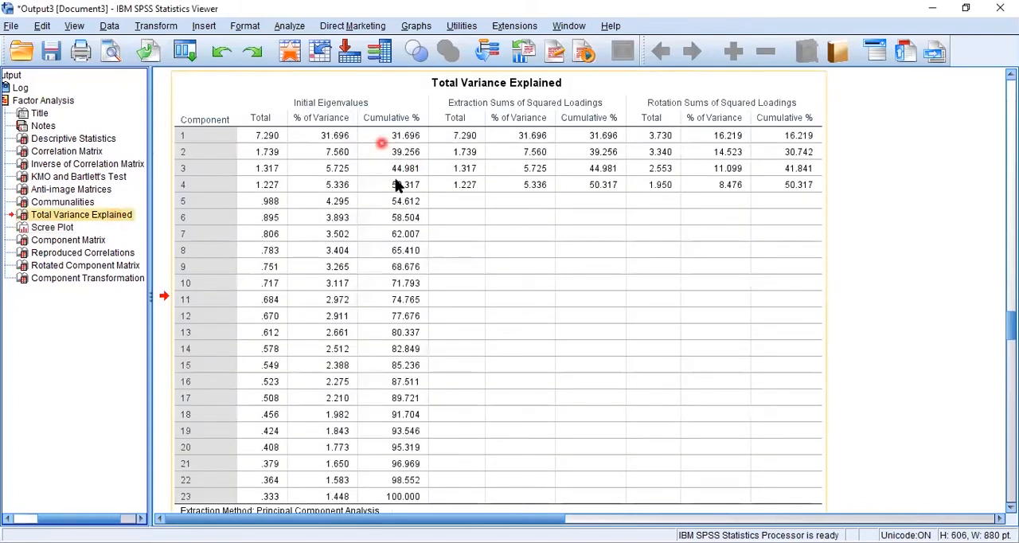
pyautogui.click(50, 228)
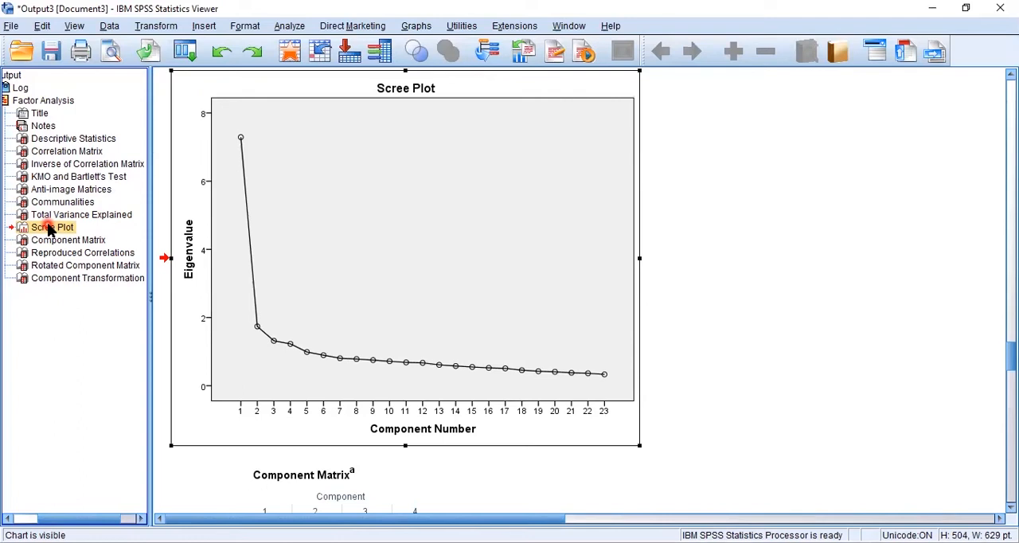
# - Bring up the Component Matrix and examine how the questions load on the four unrotated components
pyautogui.click(42, 241)
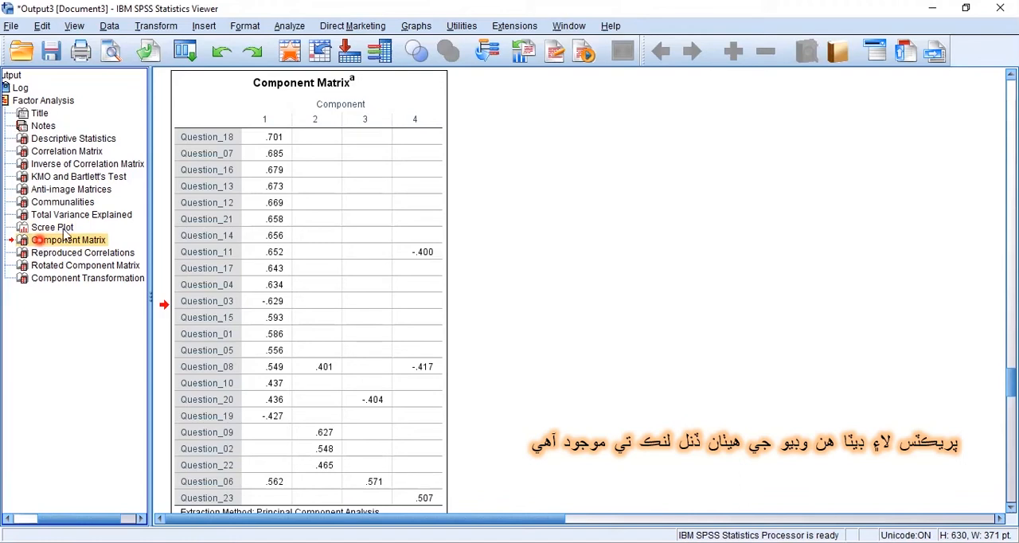
pyautogui.click(190, 214)
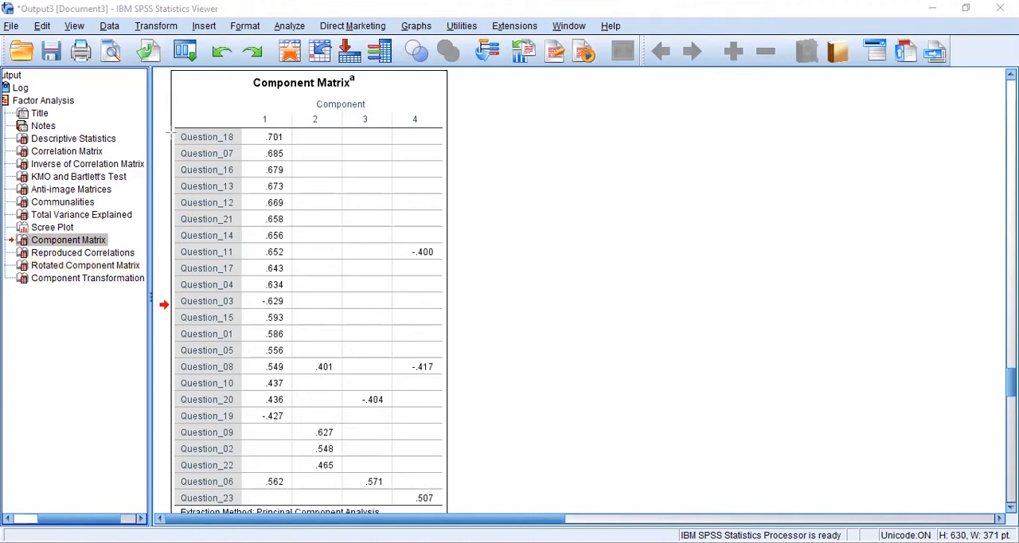
pyautogui.moveTo(172, 126); pyautogui.dragTo(288, 422)
pyautogui.moveTo(258, 132)
pyautogui.mouseDown()
pyautogui.moveTo(313, 325)
pyautogui.moveTo(394, 478)
pyautogui.moveTo(465, 503)
pyautogui.mouseUp()
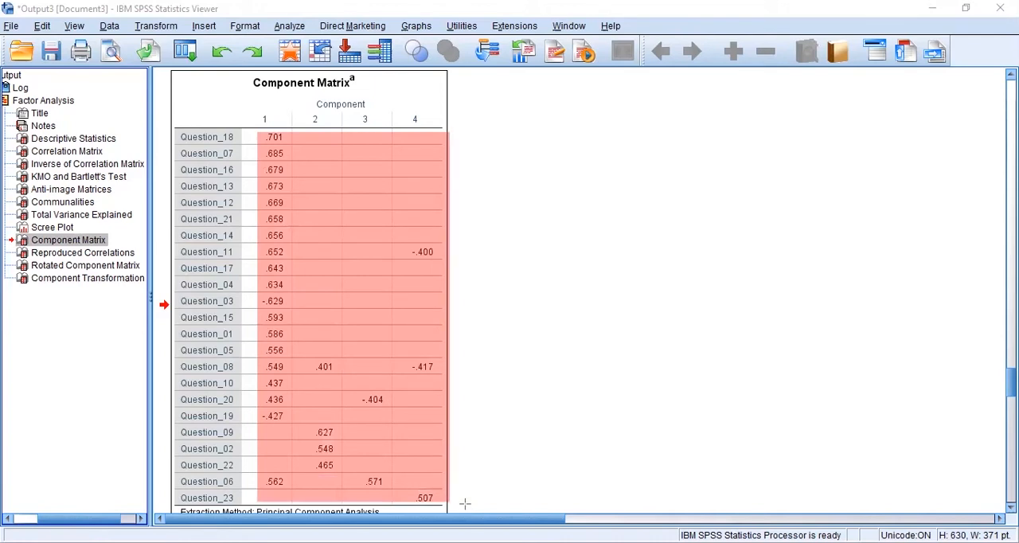
pyautogui.press('Escape')
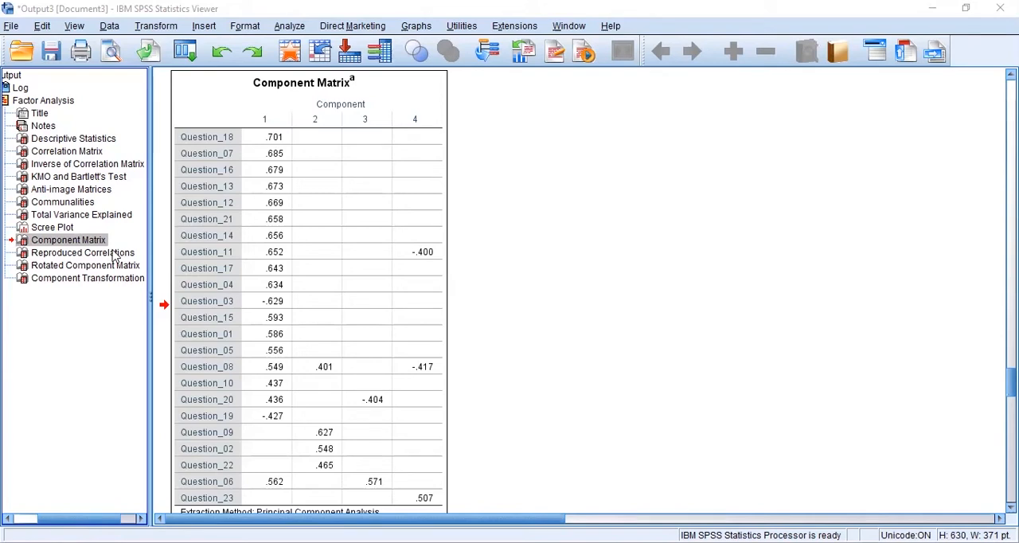
# - Look over the Reproduced Correlations table and examine the component 1 loadings in the Rotated Component Matrix
pyautogui.click(83, 252)
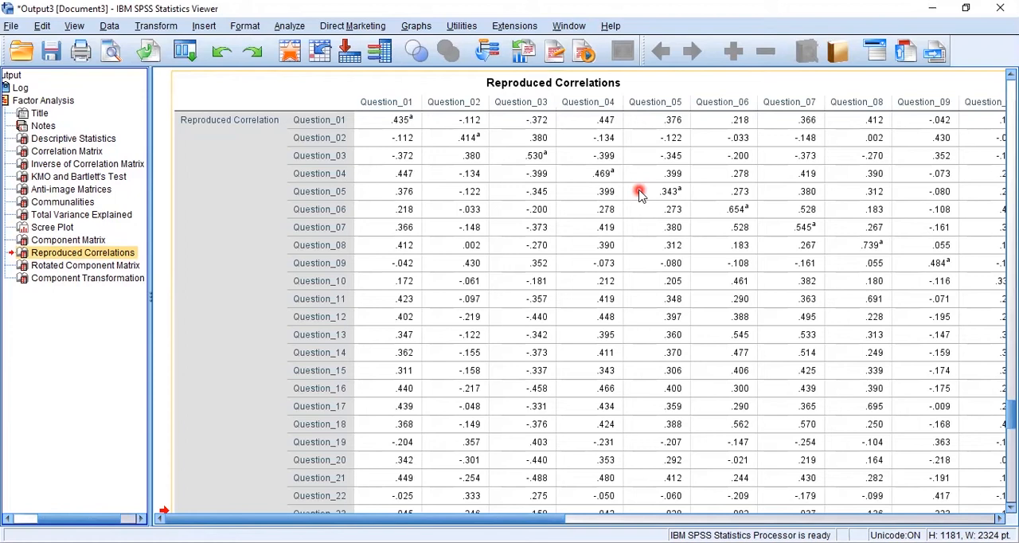
pyautogui.click(105, 270)
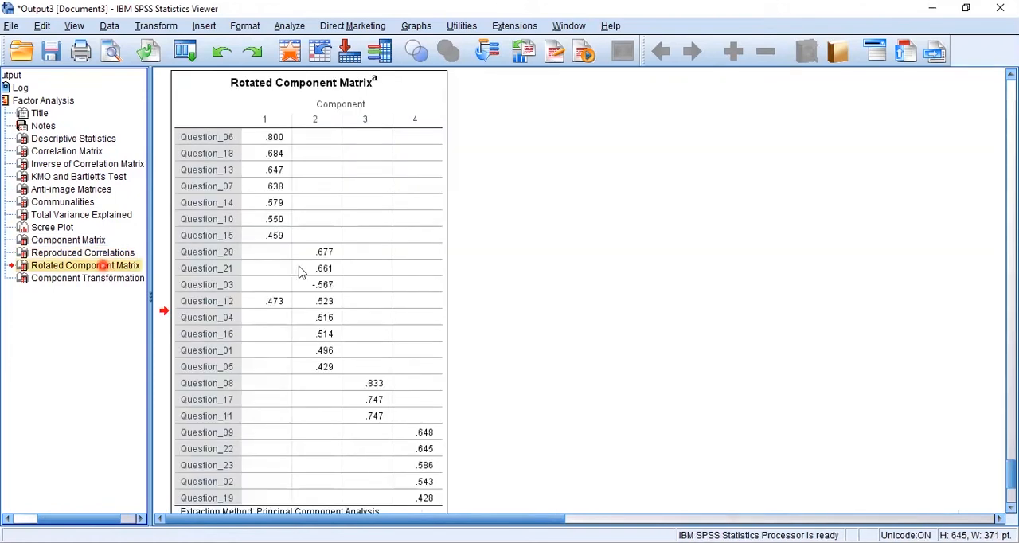
pyautogui.click(299, 269)
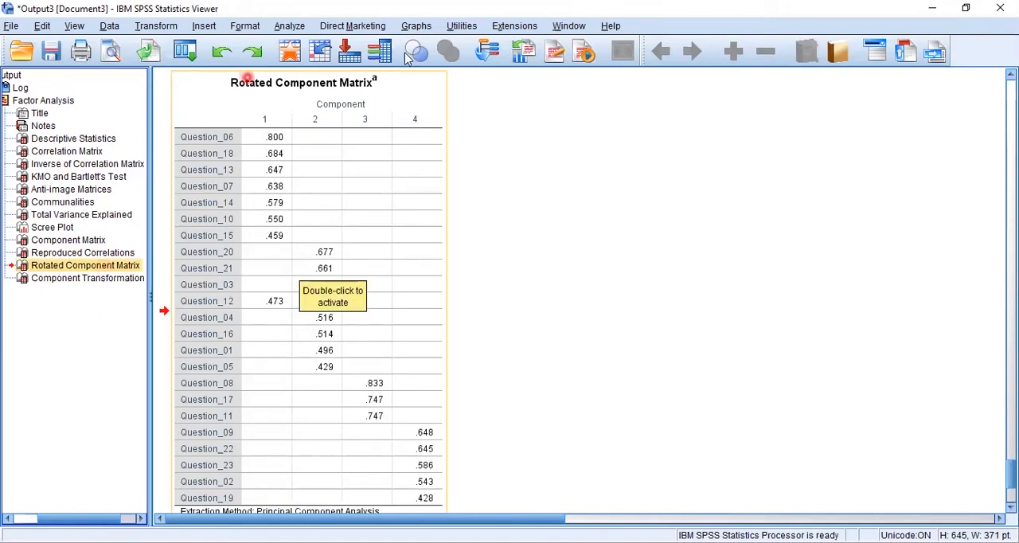
pyautogui.doubleClick(176, 128)
pyautogui.moveTo(277, 225); pyautogui.dragTo(287, 243)
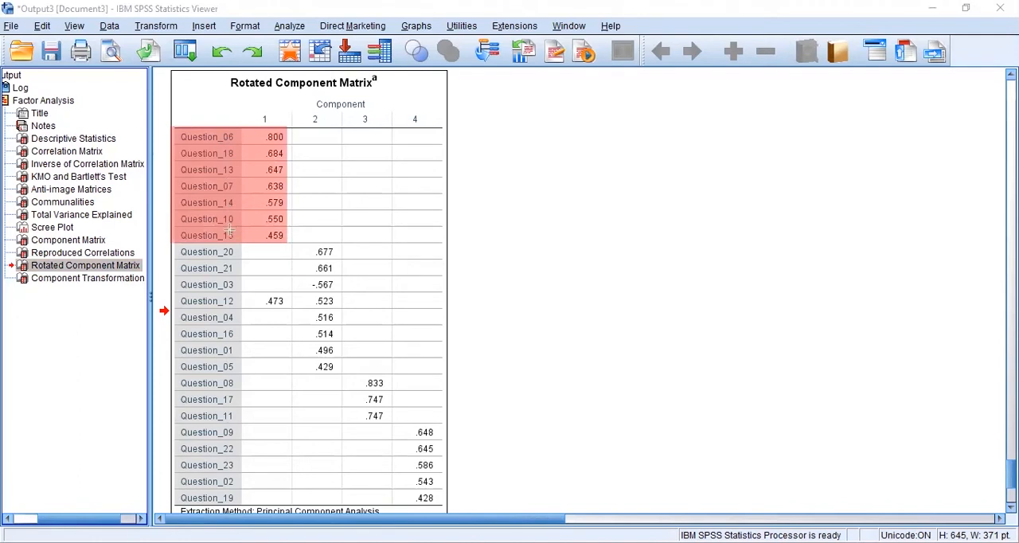
pyautogui.hotkey('ctrl', 'z')
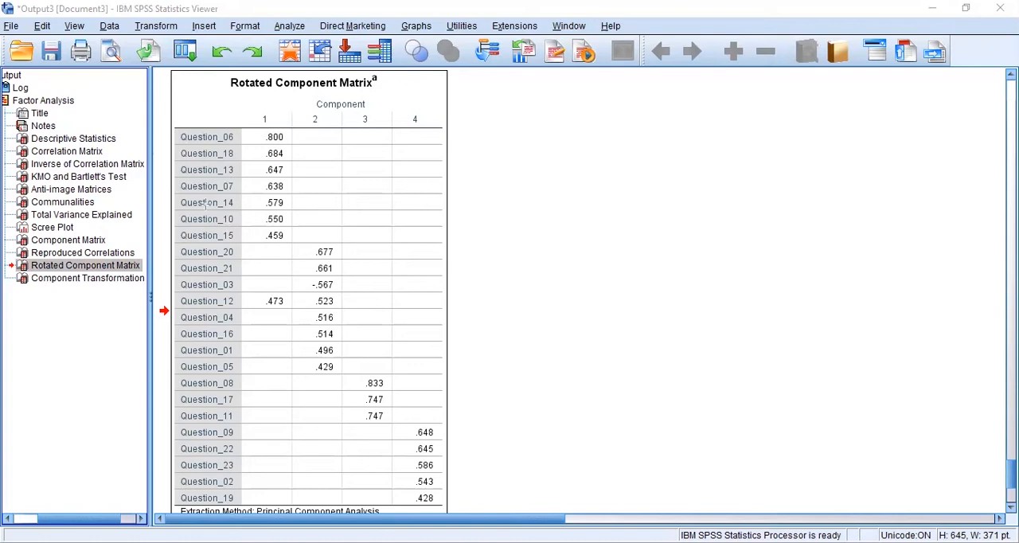
# - Examine the component 2 loadings from Question_20 to Question_05 in the Rotated Component Matrix, including Question_12
pyautogui.moveTo(175, 241); pyautogui.dragTo(343, 378)
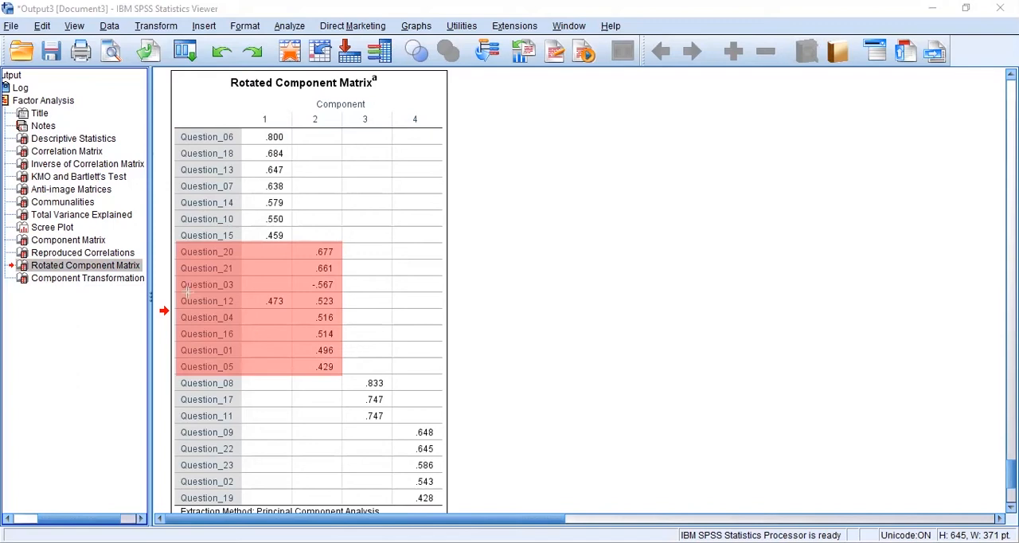
pyautogui.hotkey('ctrl', 'z')
pyautogui.moveTo(298, 306); pyautogui.dragTo(345, 307)
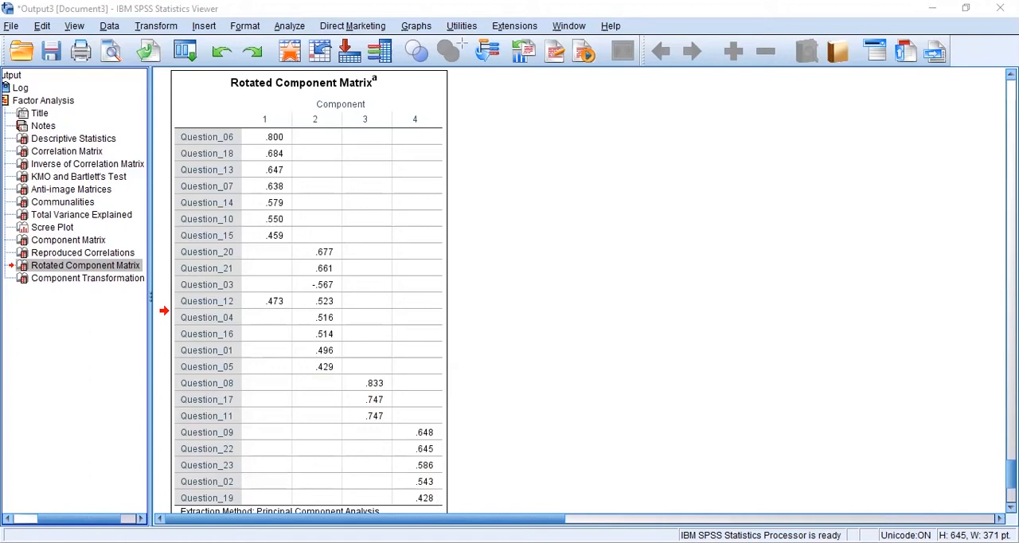
# - Glance at the Component Transformation Matrix and return to the Rotated Component Matrix to review its loadings
pyautogui.click(69, 269)
pyautogui.click(52, 283)
pyautogui.click(86, 268)
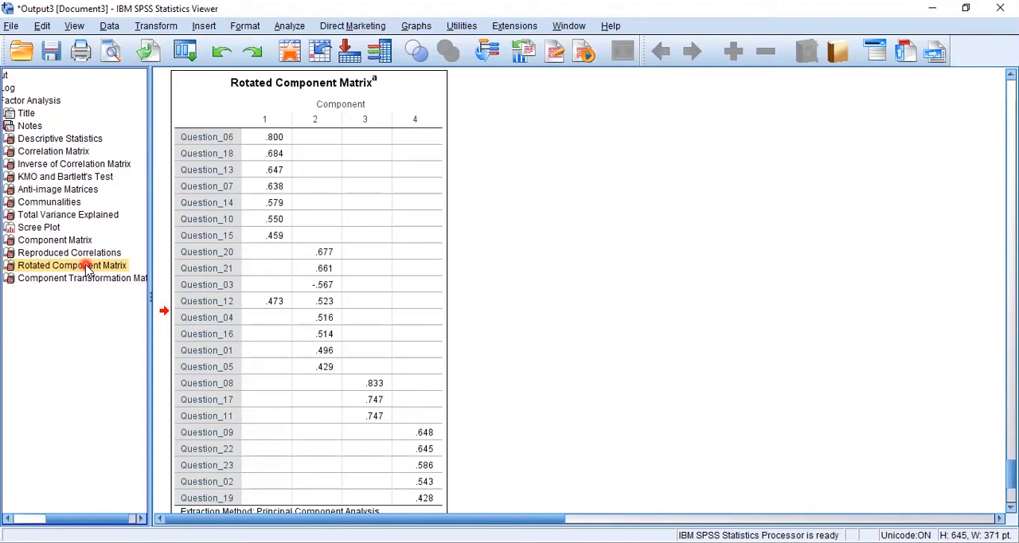
pyautogui.click(271, 317)
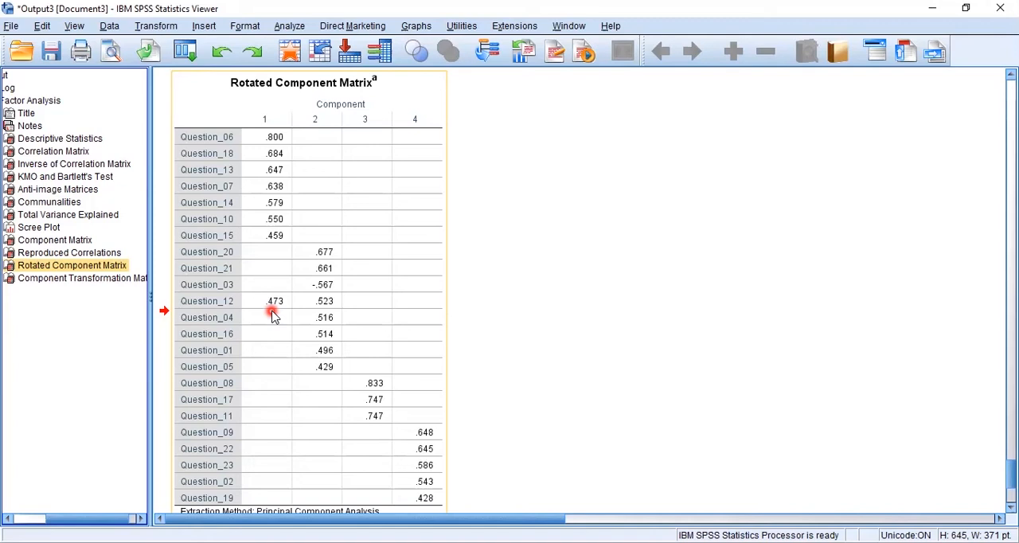
pyautogui.click(818, 224)
pyautogui.click(661, 363)
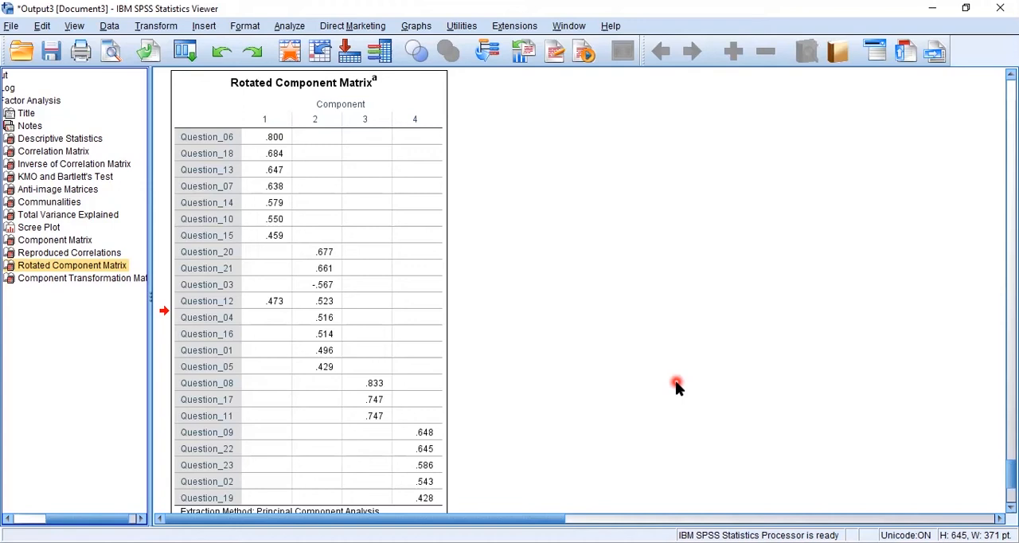
pyautogui.click(279, 318)
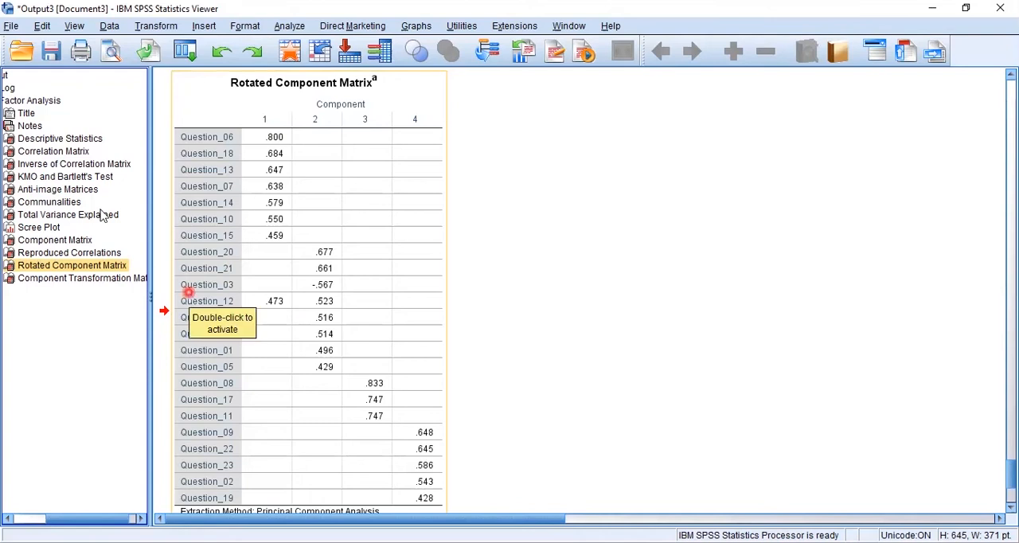
# - Bring up the Anti-image Matrices and examine the diagonal and off-diagonal values of the anti-image covariance and correlation blocks
pyautogui.click(64, 190)
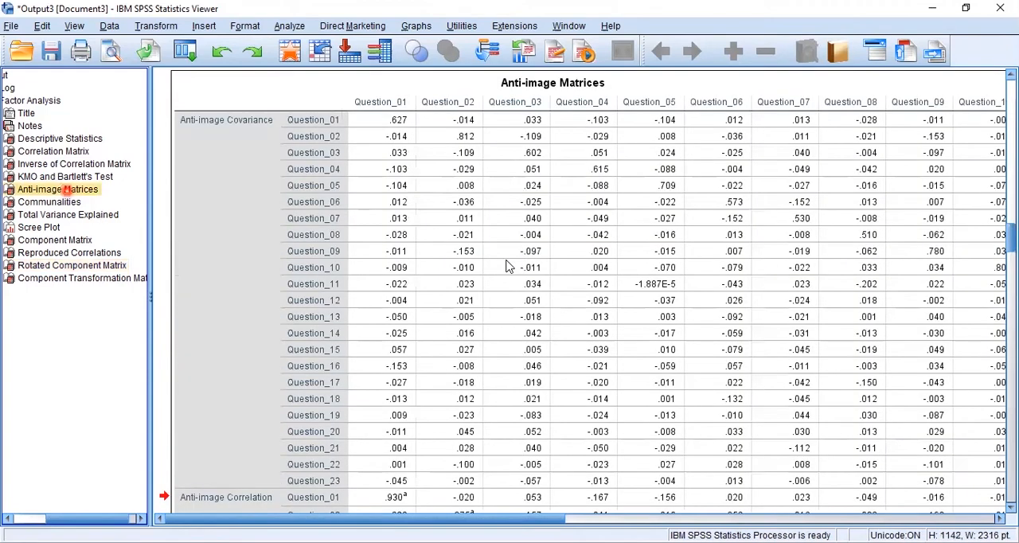
pyautogui.click(507, 267)
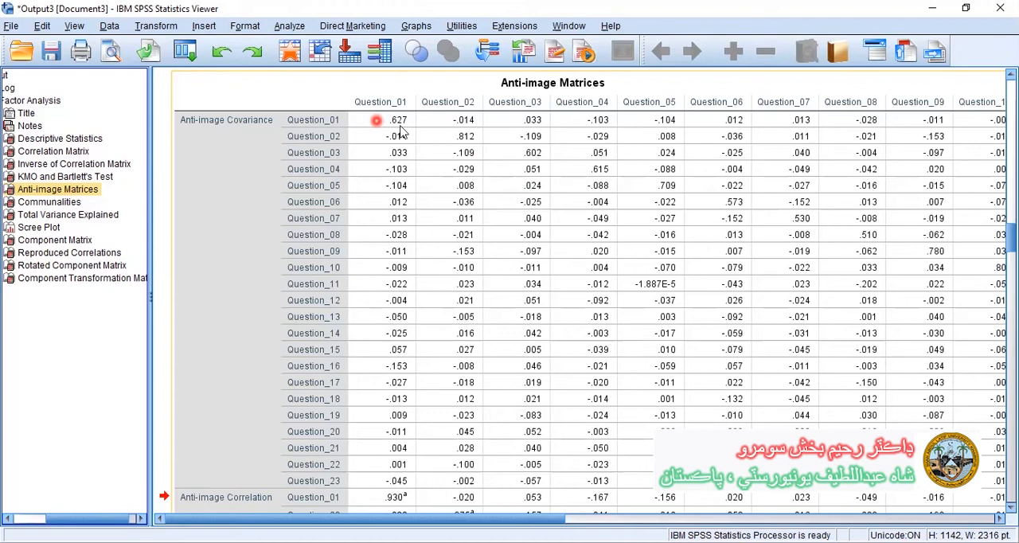
pyautogui.click(474, 146)
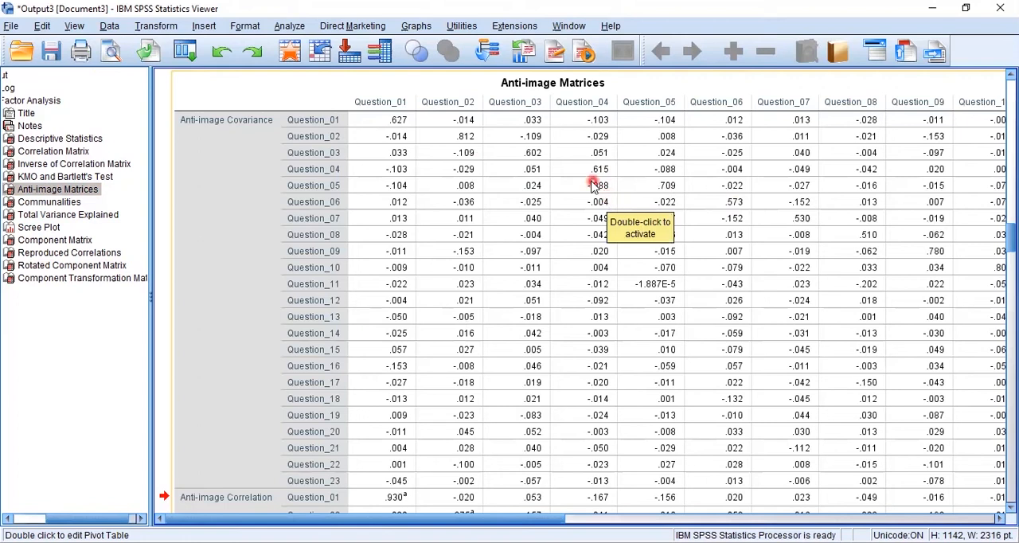
pyautogui.doubleClick(402, 119)
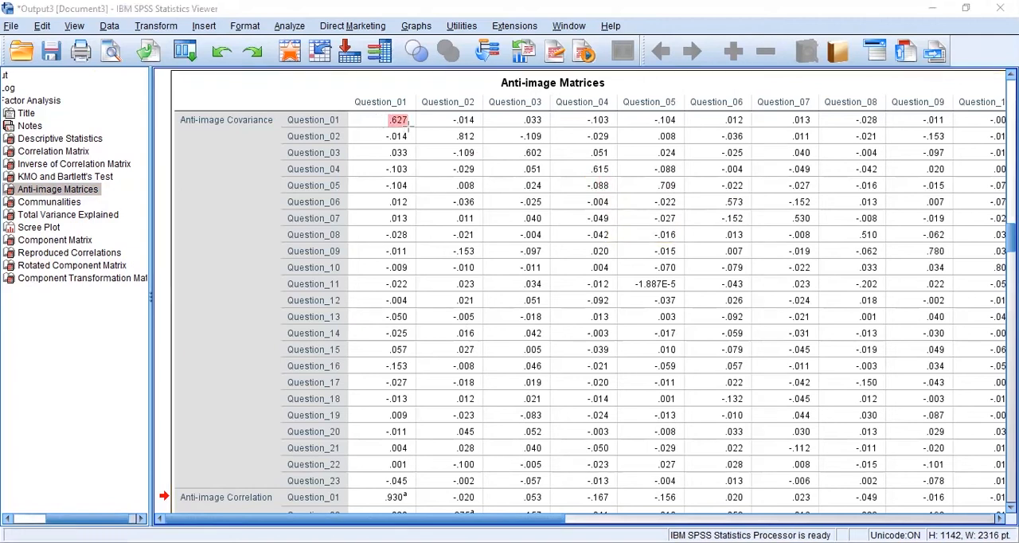
pyautogui.hotkey('ctrl', 'z')
pyautogui.click(472, 136)
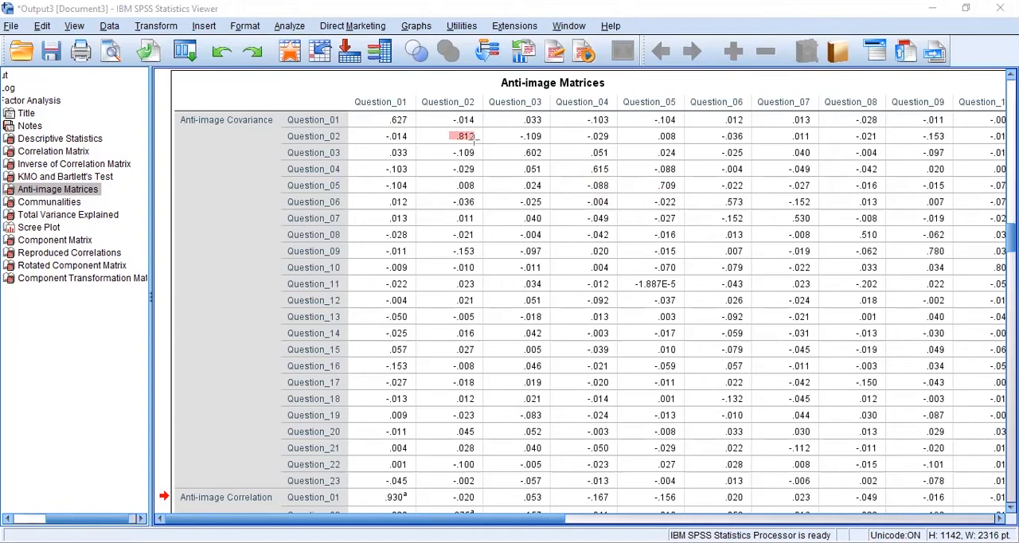
pyautogui.click(538, 156)
pyautogui.hotkey('ctrl', 'z')
pyautogui.moveTo(611, 174); pyautogui.dragTo(583, 170)
pyautogui.moveTo(473, 525); pyautogui.dragTo(414, 499)
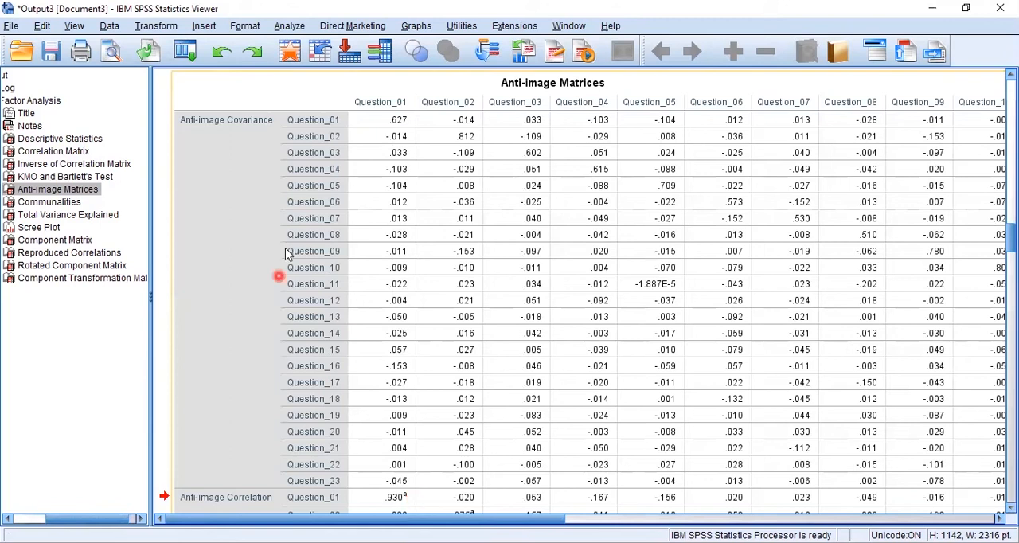
pyautogui.click(603, 120)
pyautogui.click(524, 235)
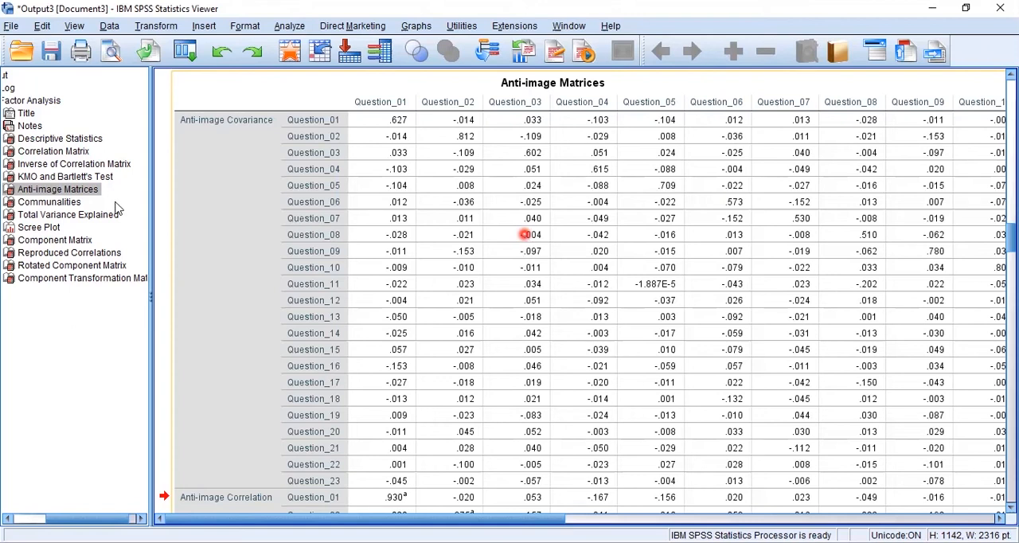
# - Look over the Descriptive Statistics, Correlation Matrix and Inverse of Correlation Matrix tables
pyautogui.click(70, 168)
pyautogui.click(51, 152)
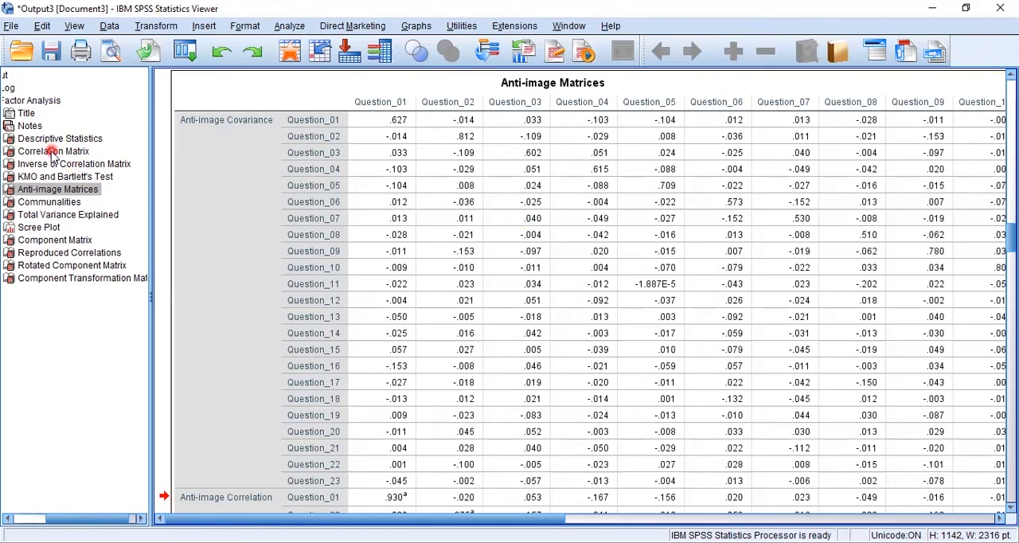
pyautogui.click(70, 154)
pyautogui.click(67, 140)
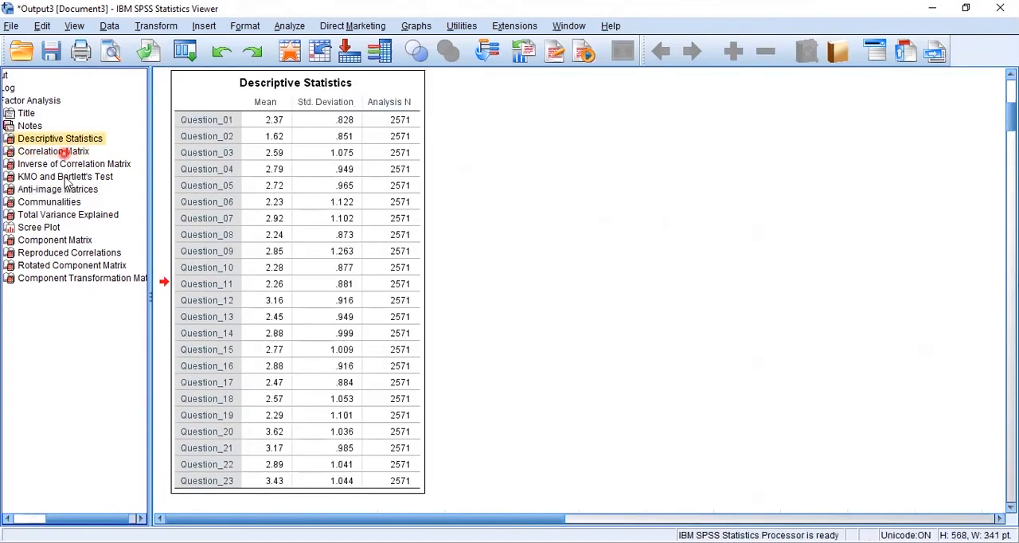
pyautogui.click(67, 153)
pyautogui.click(67, 167)
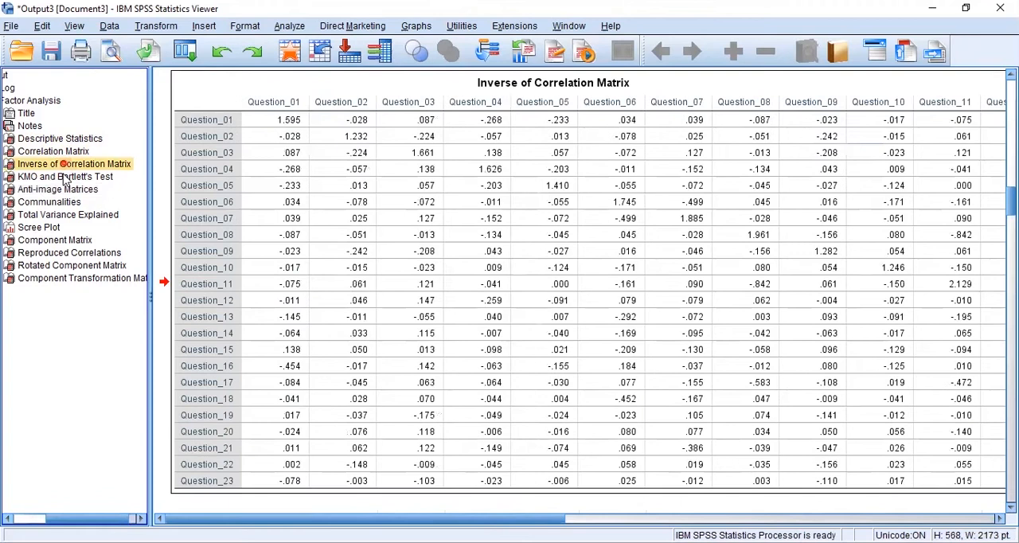
# - Examine the sampling adequacy and sphericity significance in the KMO and Bartlett's Test table
pyautogui.click(64, 178)
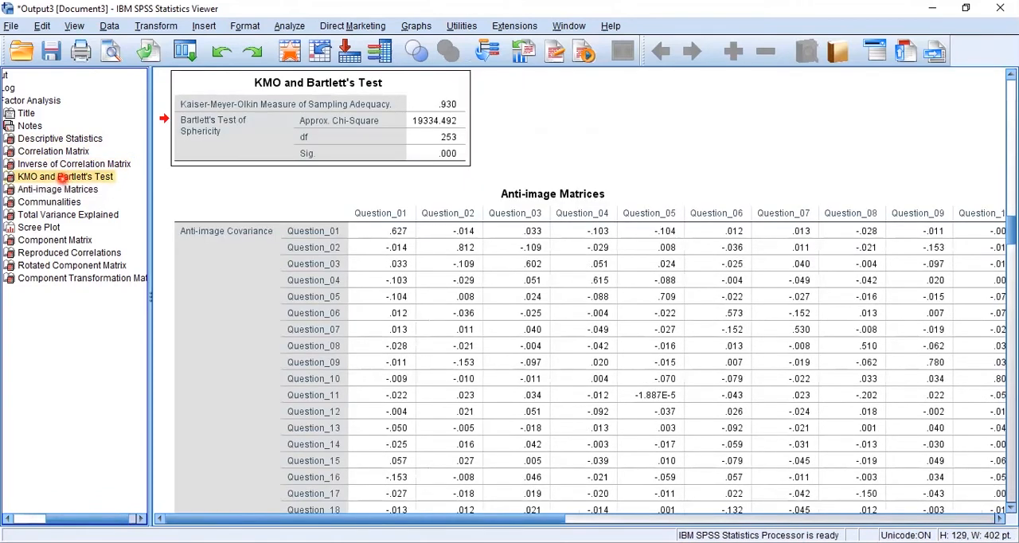
pyautogui.click(452, 166)
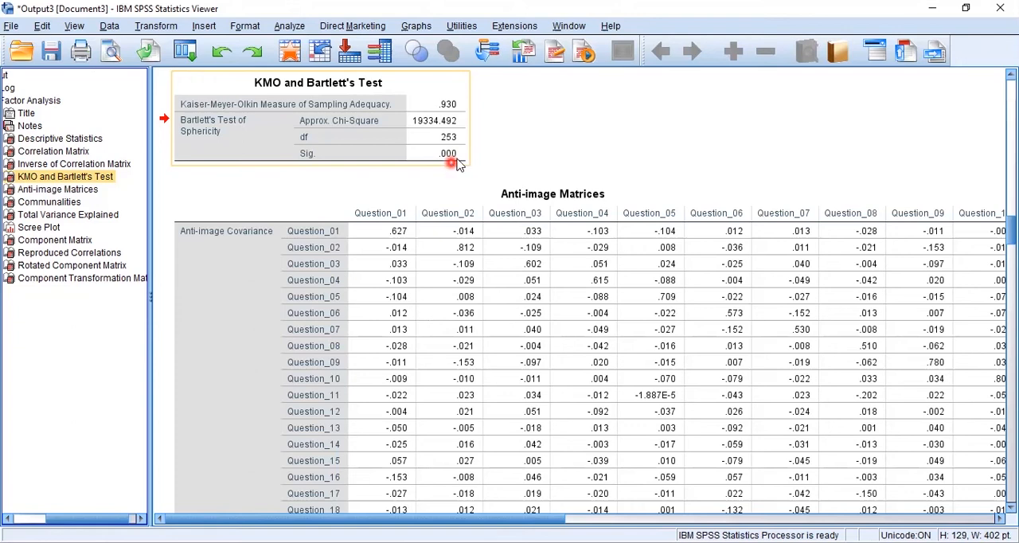
pyautogui.click(496, 95)
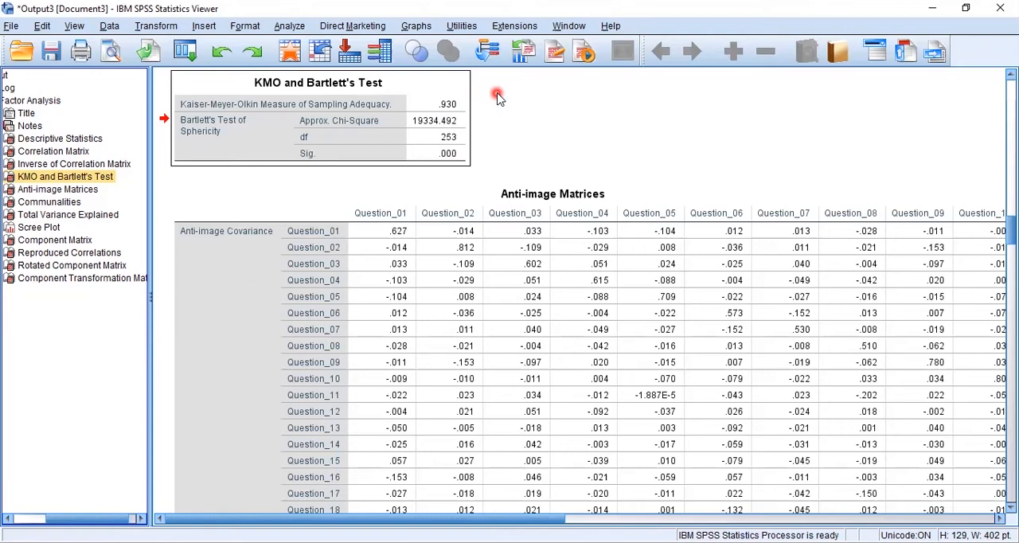
pyautogui.click(411, 261)
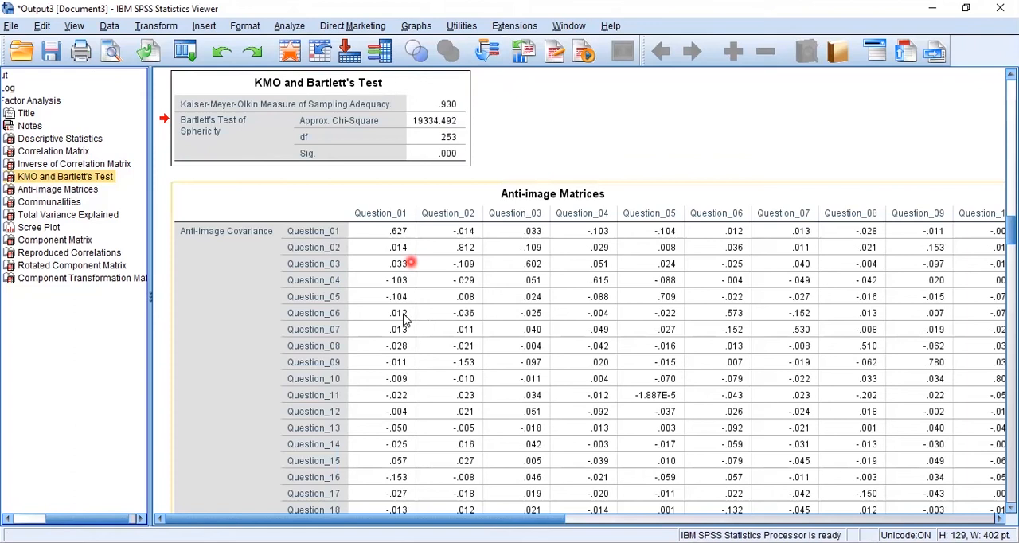
# - Return to the Rotated Component Matrix and check the cross-loading of Question_12
pyautogui.click(272, 53)
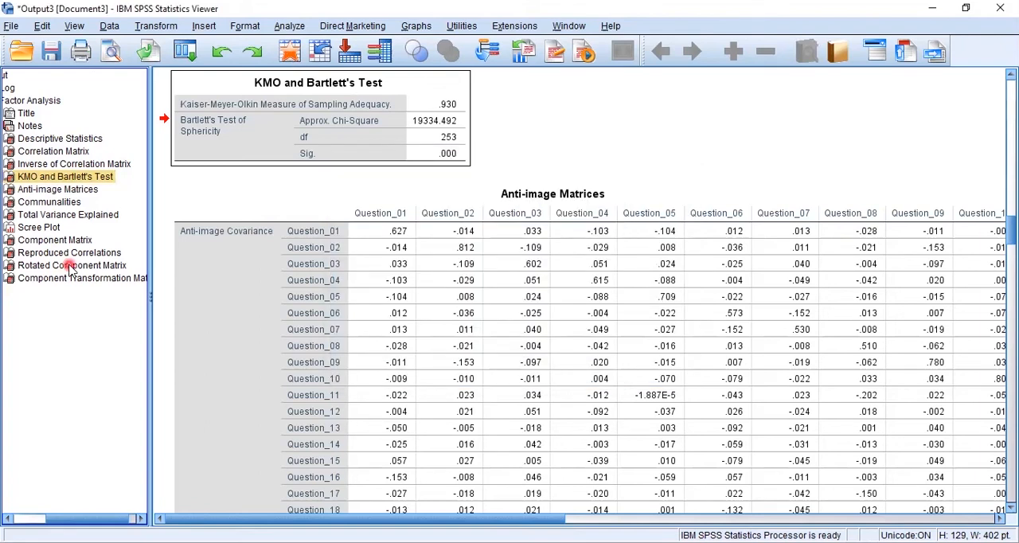
pyautogui.click(70, 267)
pyautogui.click(216, 321)
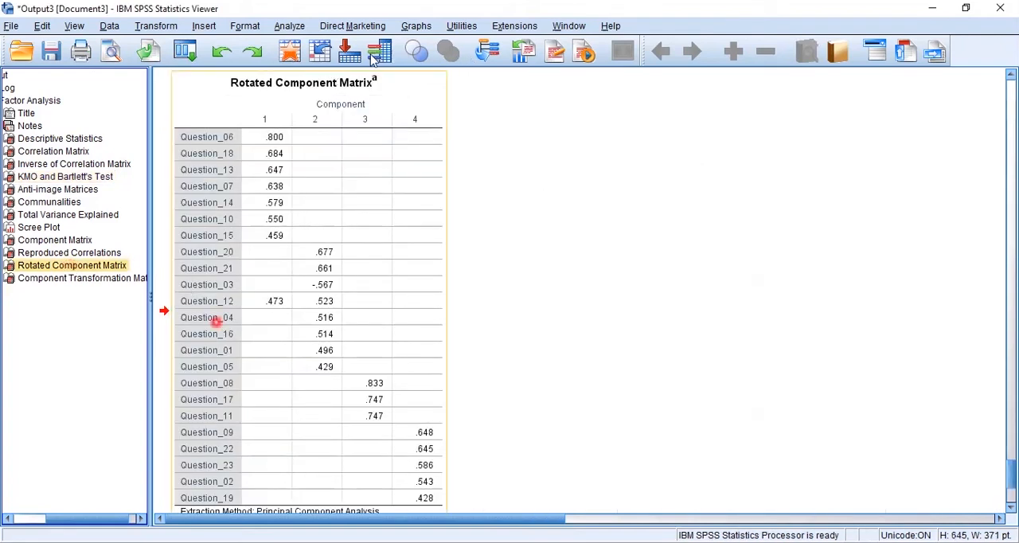
pyautogui.click(300, 52)
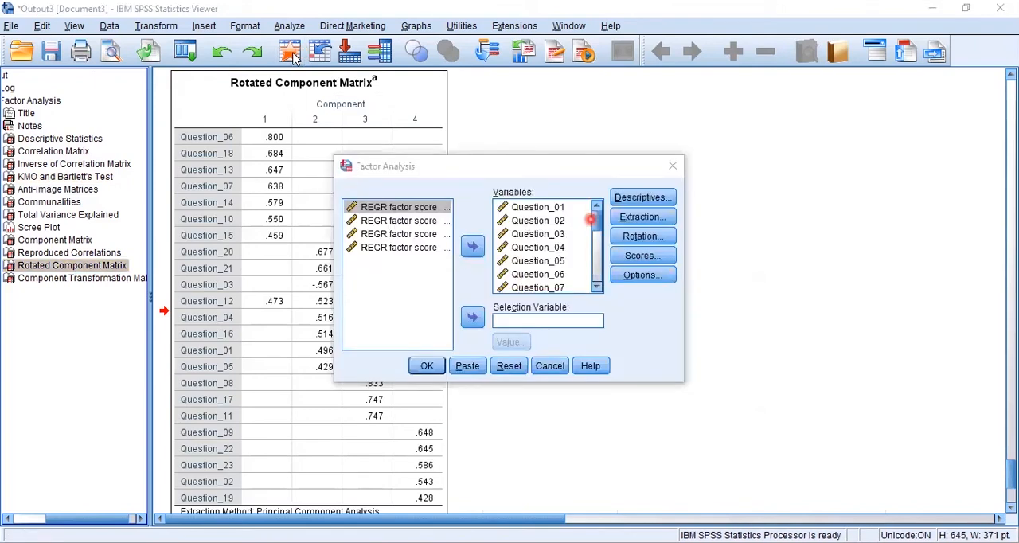
pyautogui.click(592, 220)
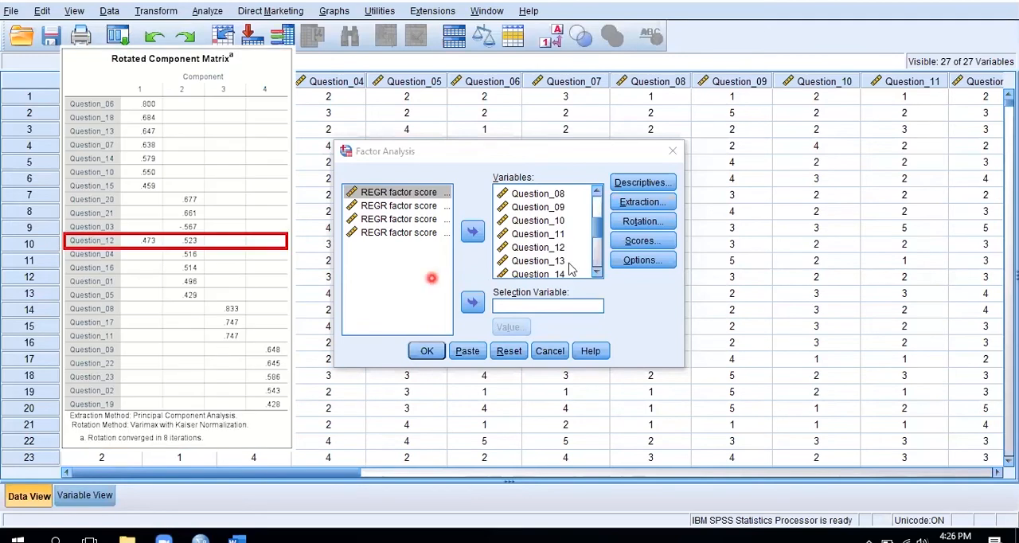
pyautogui.click(550, 250)
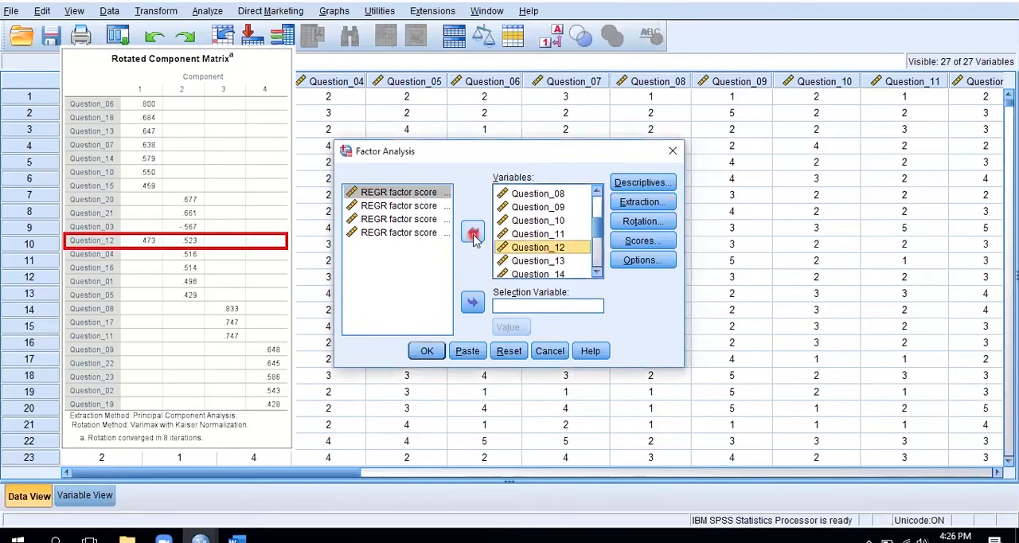
pyautogui.click(473, 233)
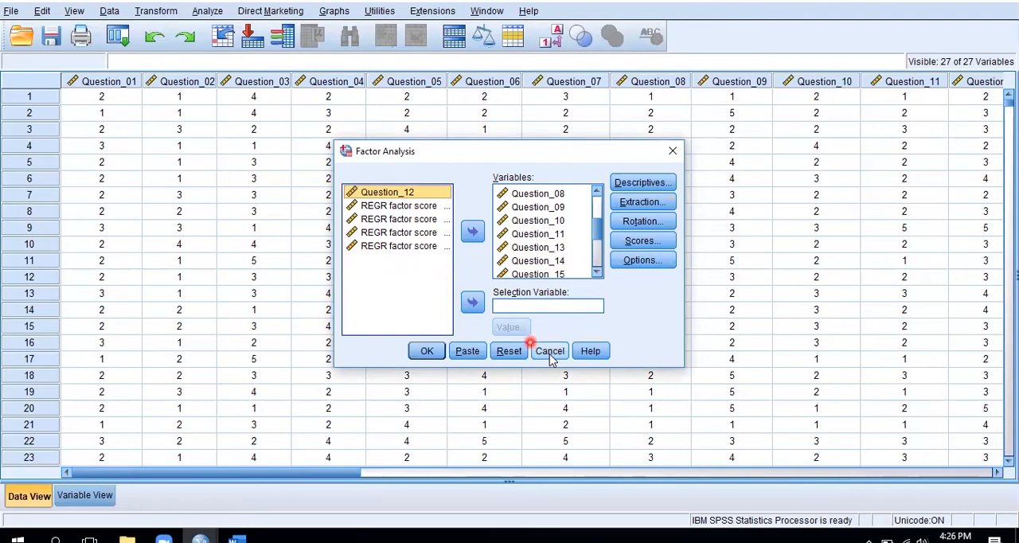
pyautogui.click(549, 352)
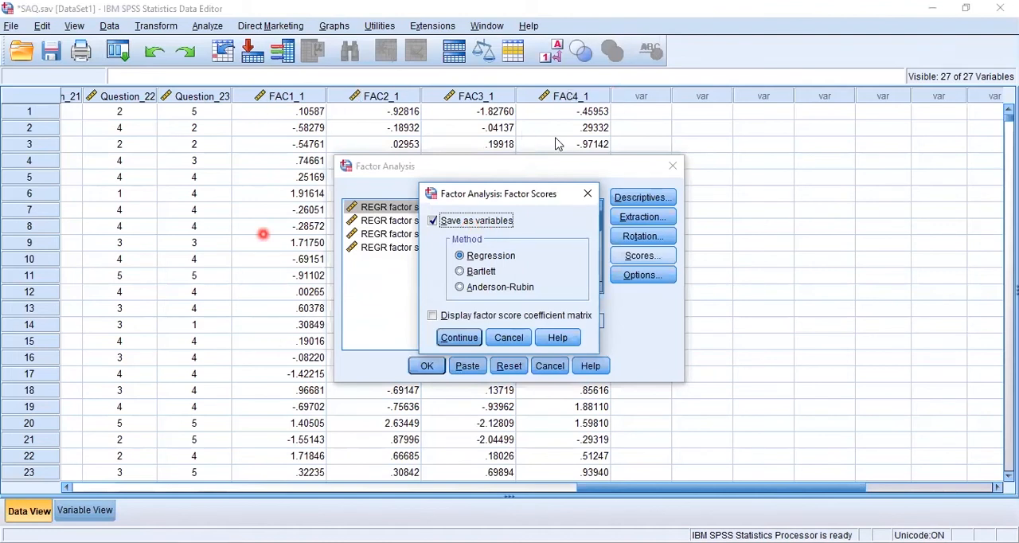
# - Rerun the factor analysis without Question_12 and with saving the factor scores as variables turned off
pyautogui.click(468, 226)
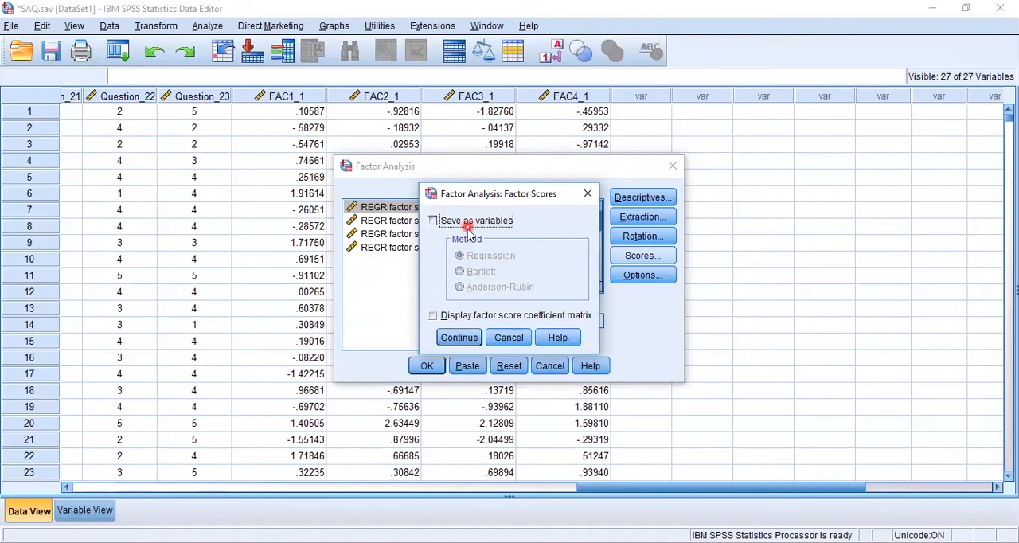
pyautogui.click(459, 338)
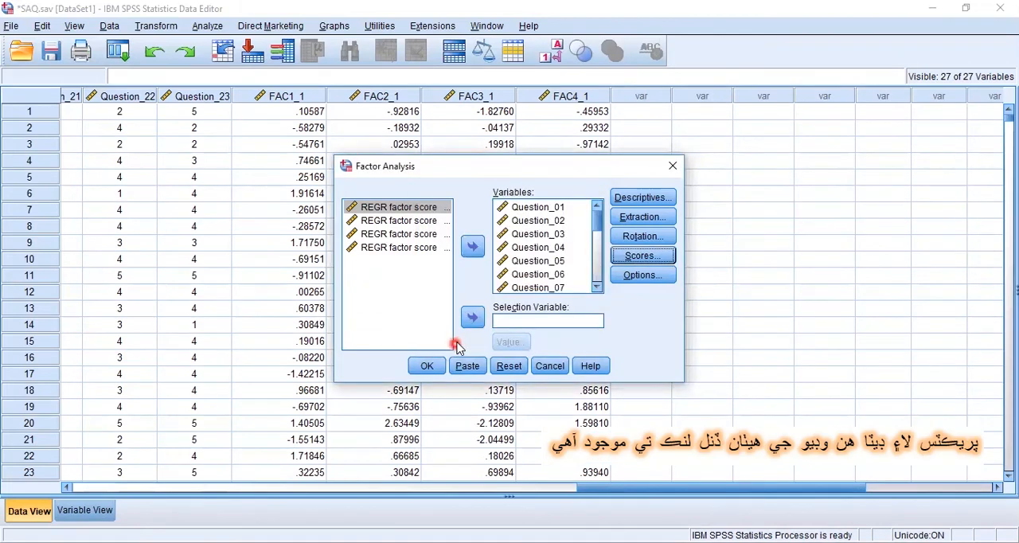
pyautogui.scroll(-4, 598, 291)
pyautogui.scroll(-2, 538, 280)
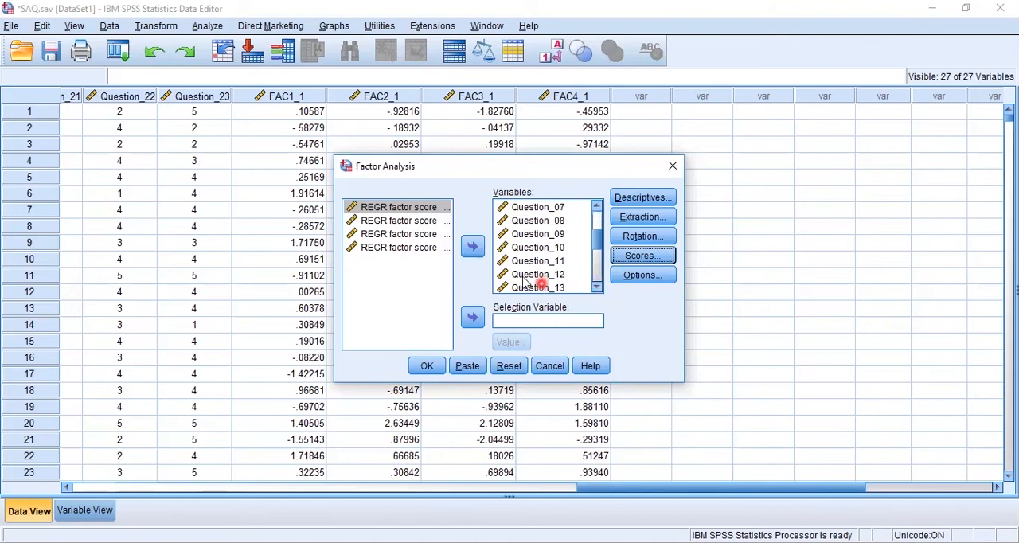
pyautogui.click(530, 276)
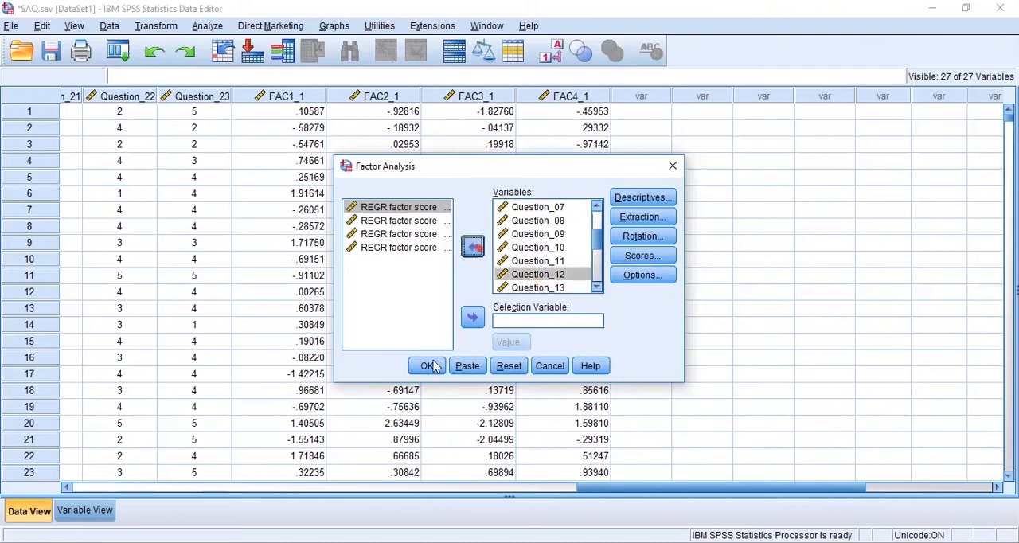
pyautogui.click(428, 366)
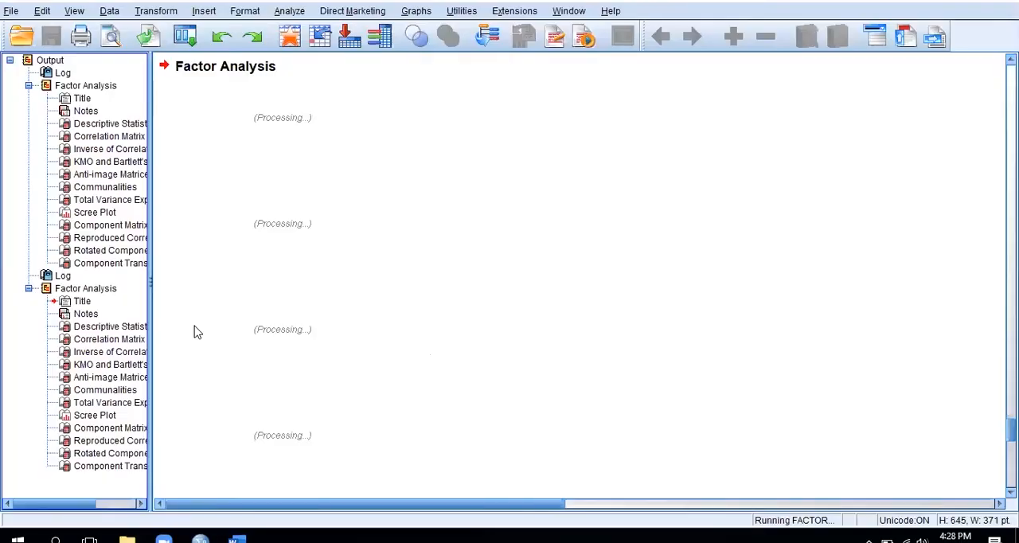
# - Look over the second analysis's output from its title and Descriptive Statistics to the Inverse of Correlation Matrix
pyautogui.click(81, 302)
pyautogui.click(80, 328)
pyautogui.click(237, 255)
pyautogui.click(219, 277)
pyautogui.click(129, 344)
pyautogui.click(99, 350)
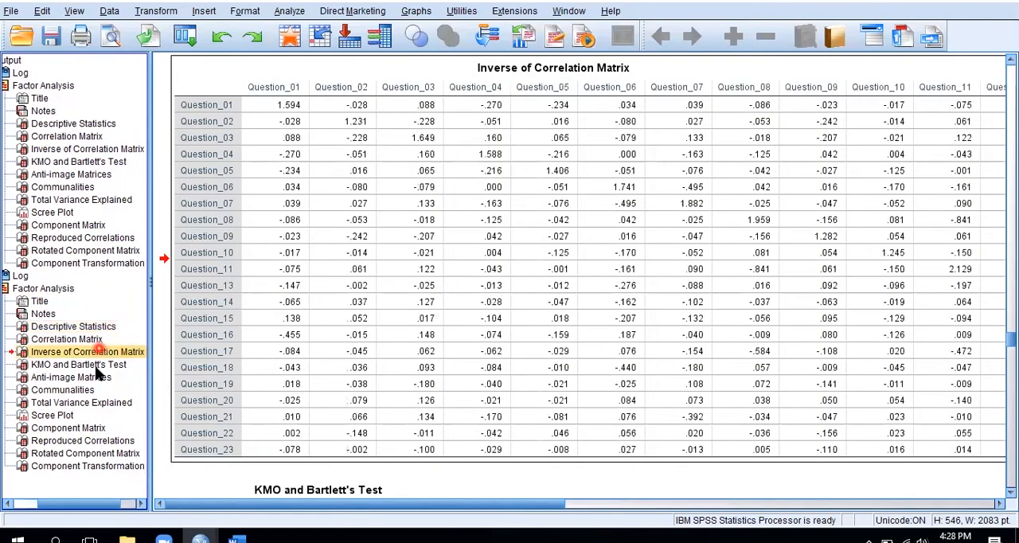
# - Review the second analysis's KMO and Bartlett's Test, Communalities and Total Variance Explained tables
pyautogui.click(93, 366)
pyautogui.click(404, 140)
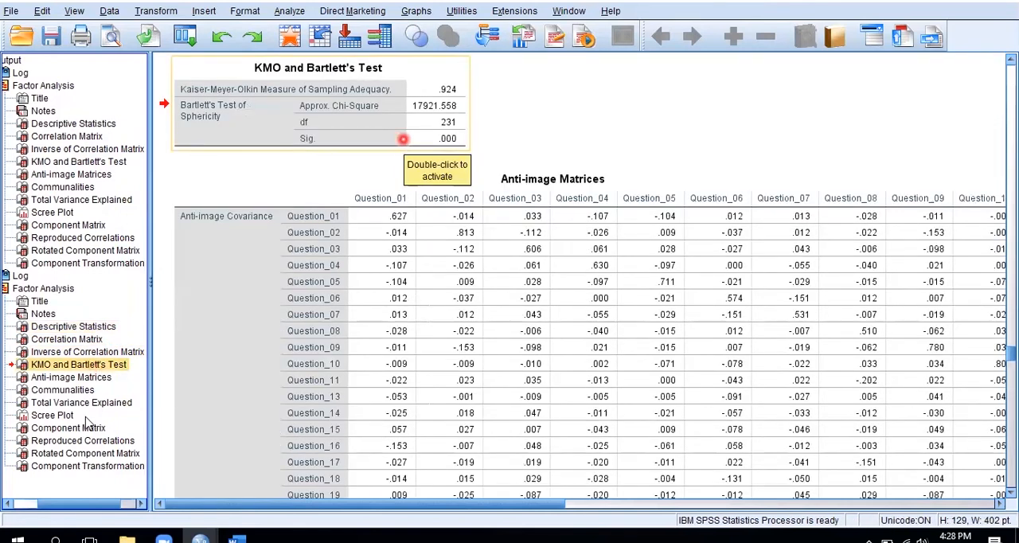
pyautogui.click(79, 390)
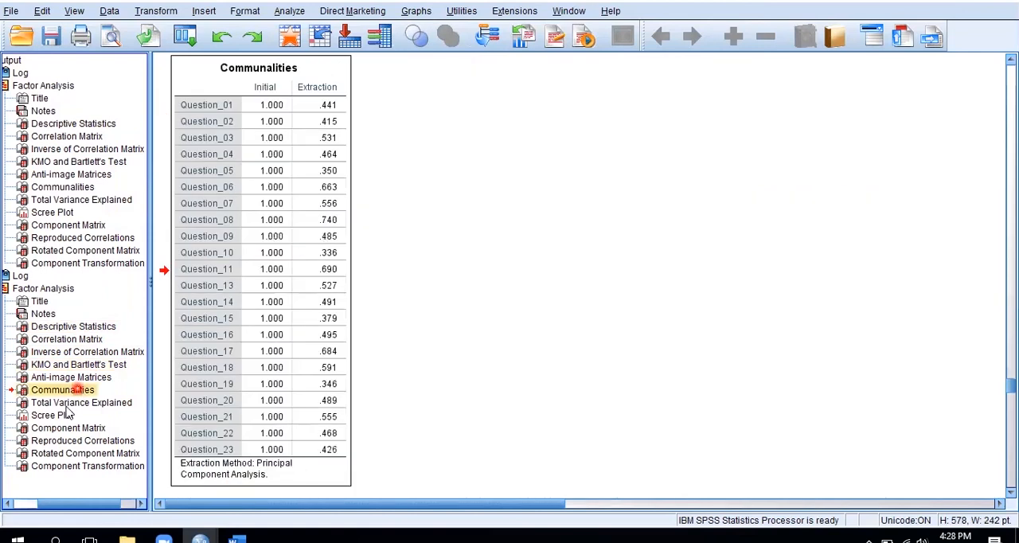
pyautogui.click(68, 404)
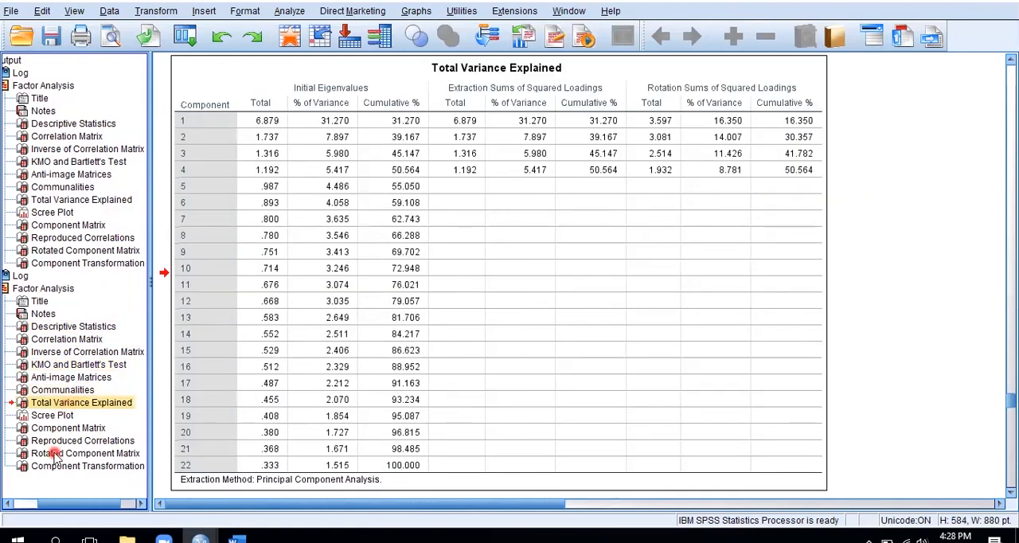
# - Bring up the second analysis's Rotated Component Matrix and examine the question loadings on the four components
pyautogui.click(56, 454)
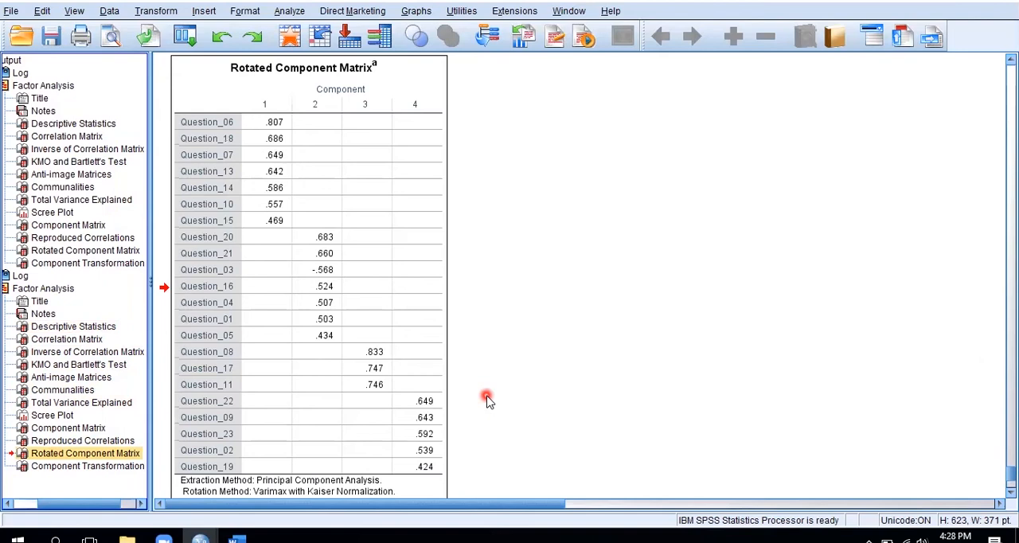
pyautogui.click(352, 364)
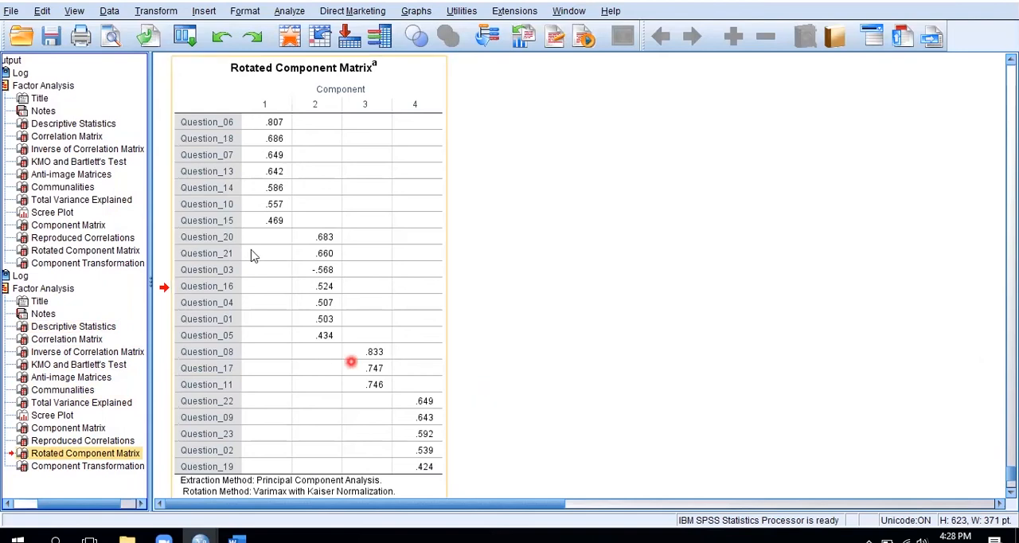
pyautogui.click(311, 444)
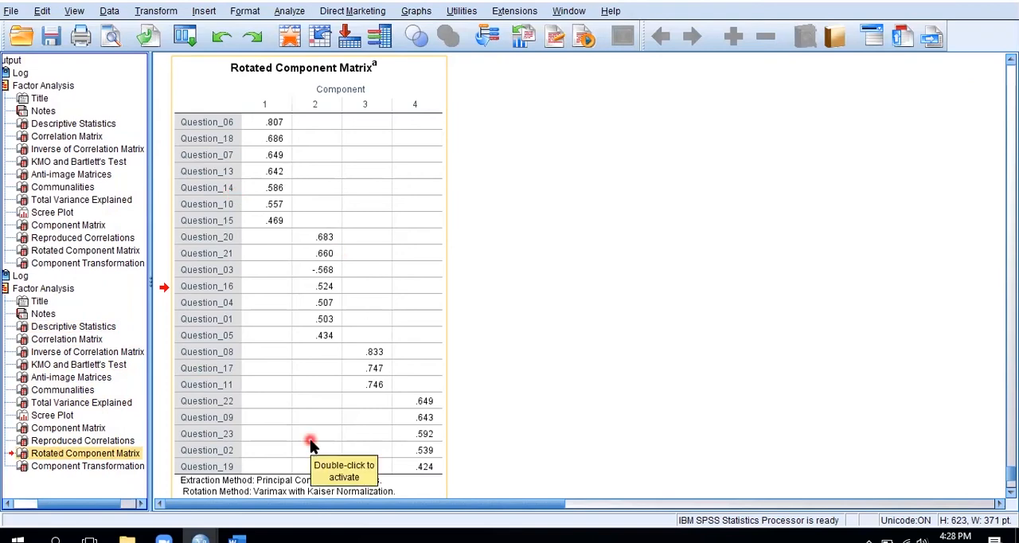
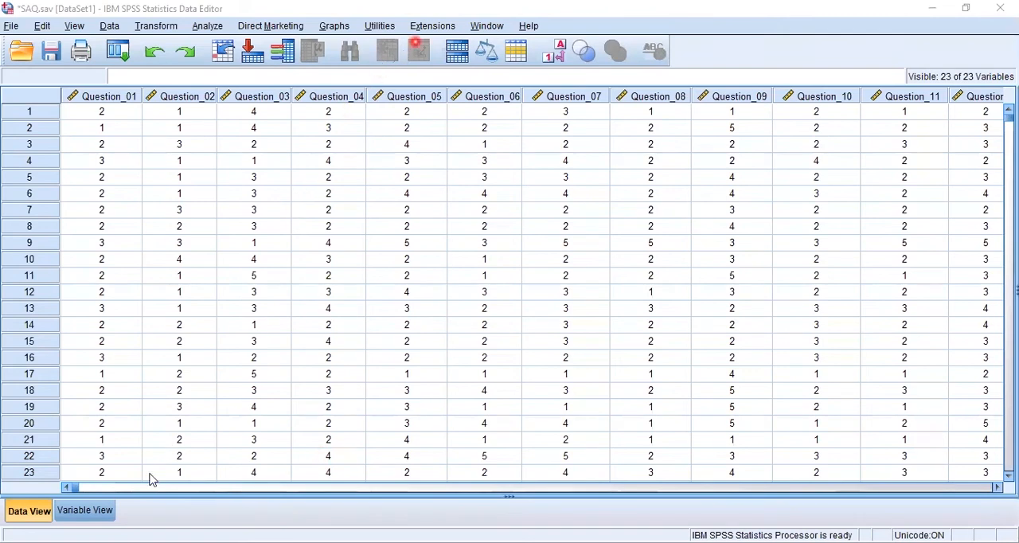
# - Check the Label column for Question_01 to Question_23 in the variable definitions and return to the data values
pyautogui.click(86, 510)
pyautogui.moveTo(336, 92); pyautogui.dragTo(336, 453)
pyautogui.click(339, 121)
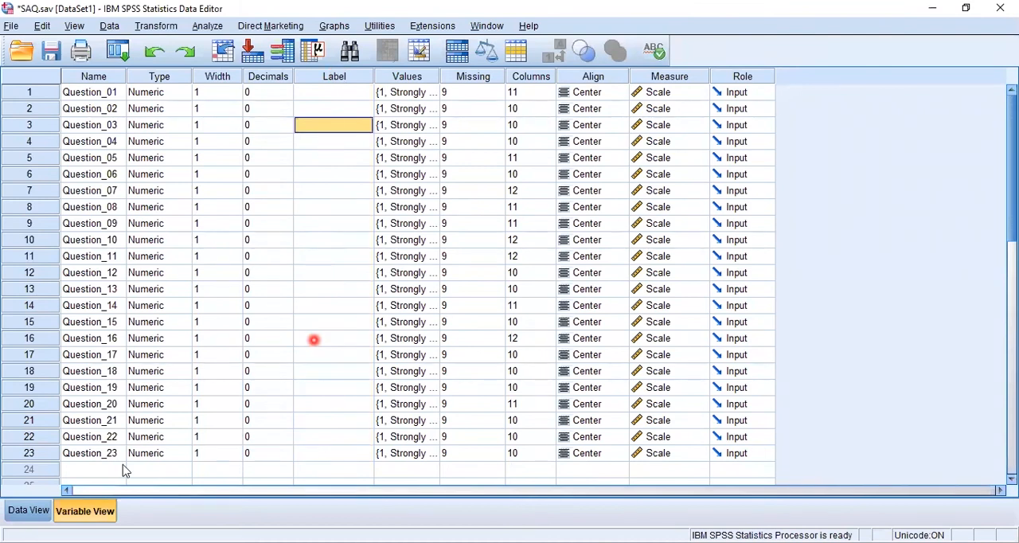
pyautogui.click(28, 510)
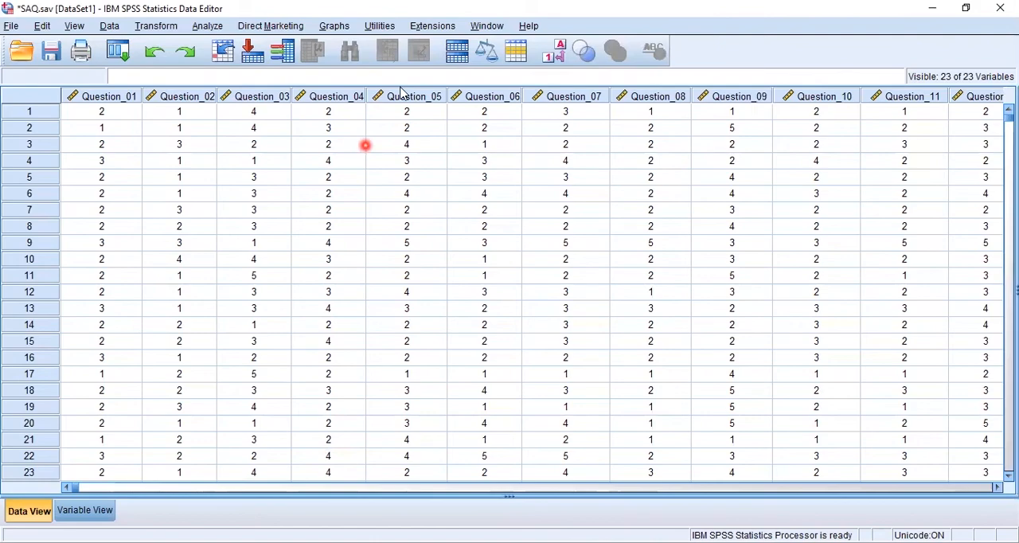
# - Switch to the Word document and look over its numbered list of 23 questionnaire statements
pyautogui.hotkey('alt', 'Tab')
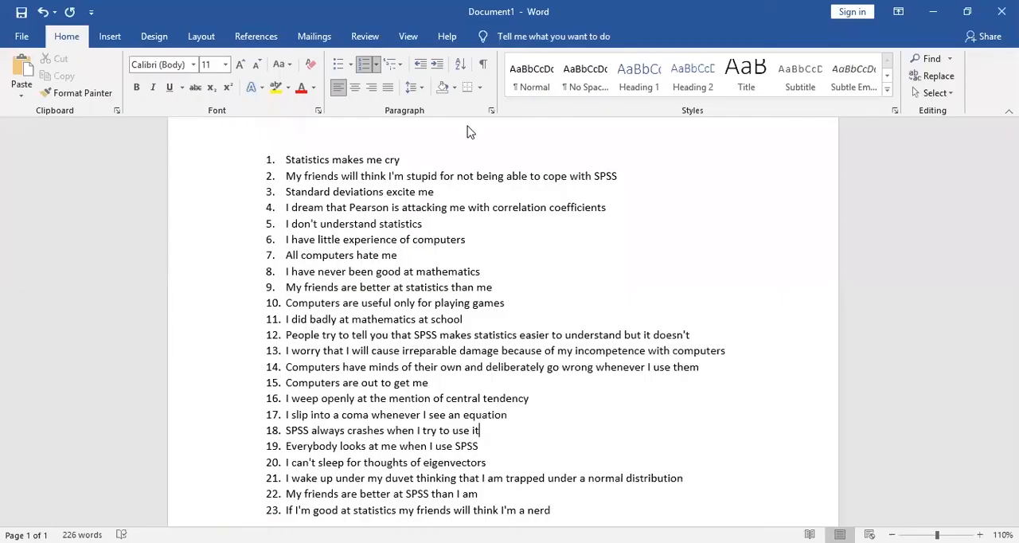
pyautogui.click(423, 195)
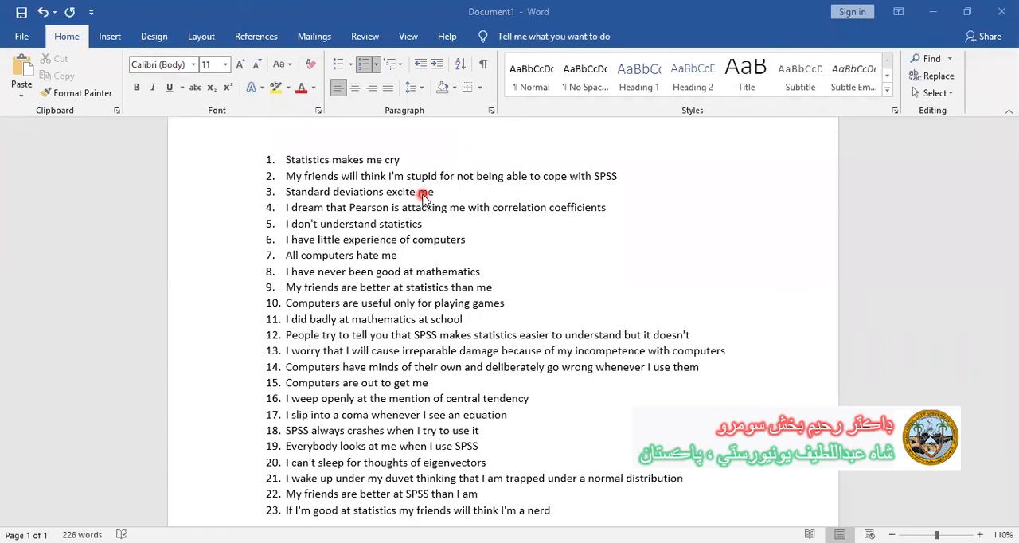
pyautogui.click(395, 176)
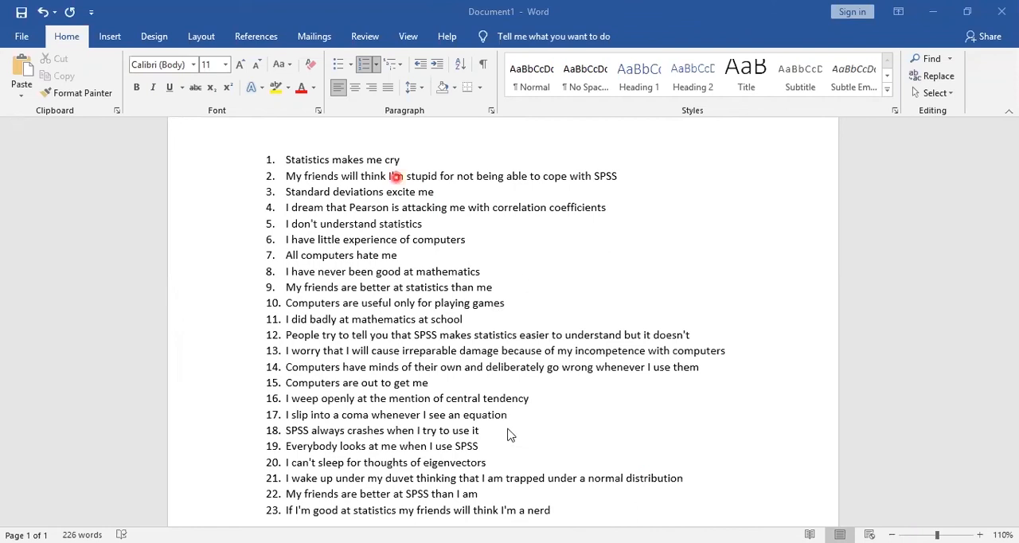
pyautogui.click(431, 477)
pyautogui.hotkey('ctrl', 'a')
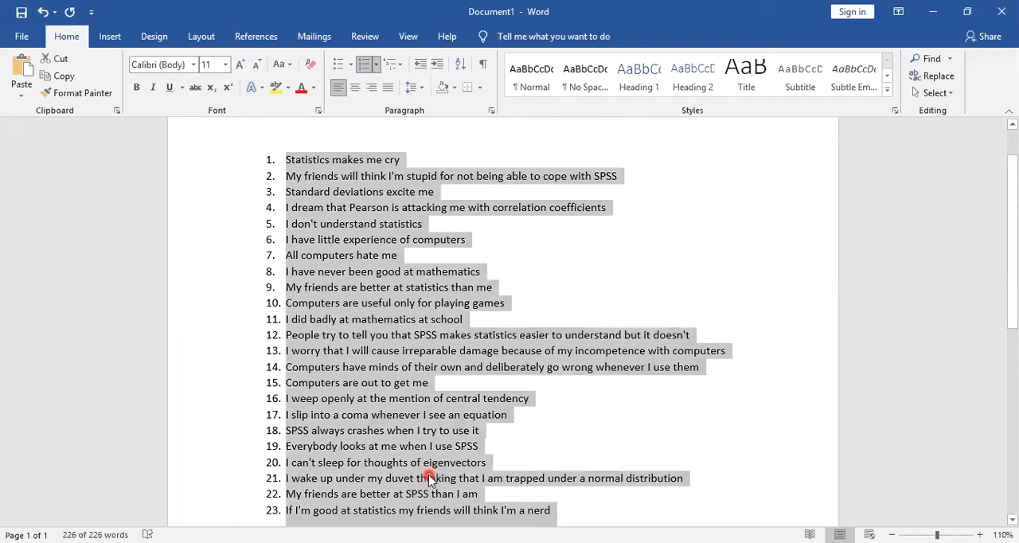
pyautogui.click(450, 262)
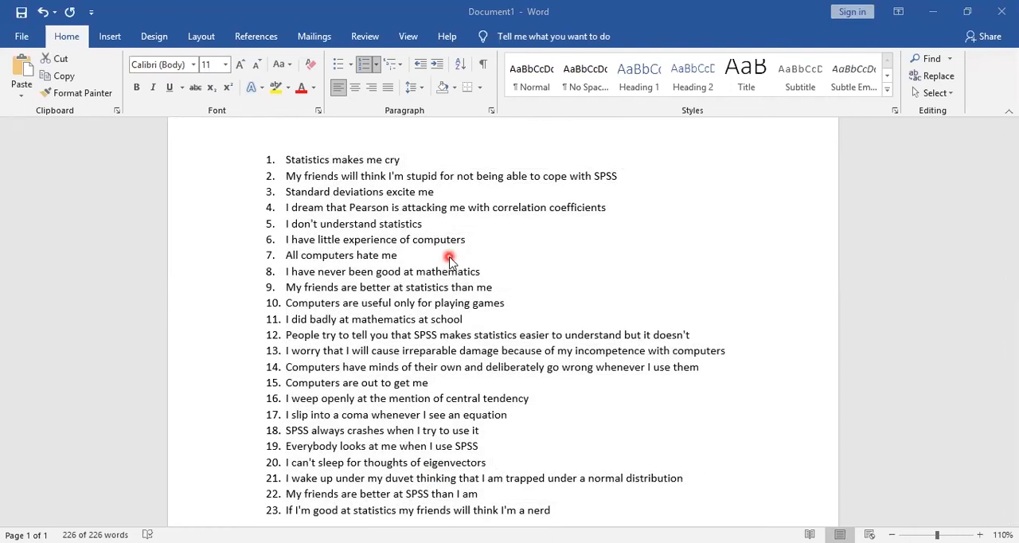
pyautogui.click(470, 177)
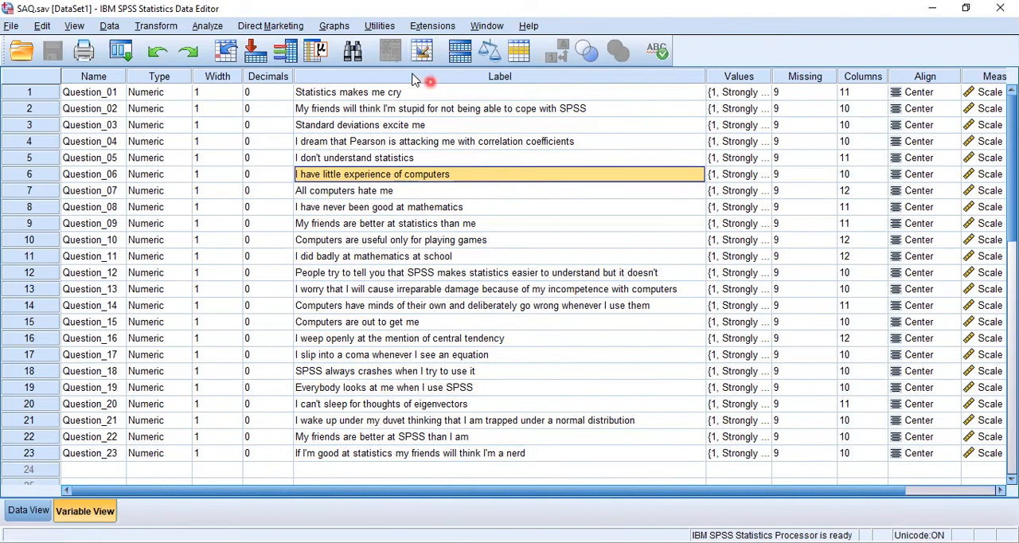
# - Switch back to SPSS and review the names Question_01 to Question_23 beside their statement labels
pyautogui.hotkey('alt', 'Tab')
pyautogui.moveTo(60, 82)
pyautogui.mouseDown()
pyautogui.moveTo(85, 376)
pyautogui.moveTo(94, 424)
pyautogui.moveTo(123, 461)
pyautogui.mouseUp()
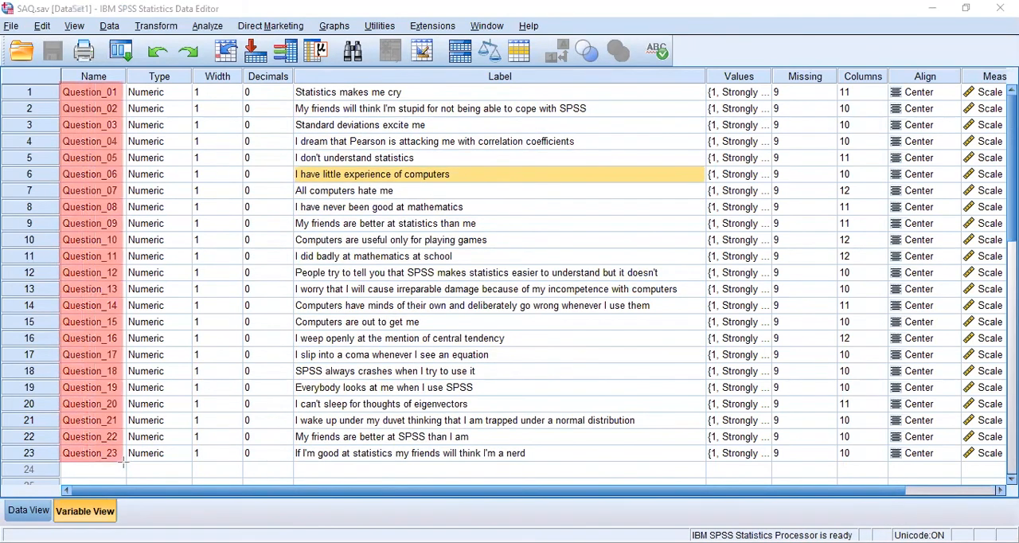
pyautogui.hotkey('ctrl', 'z')
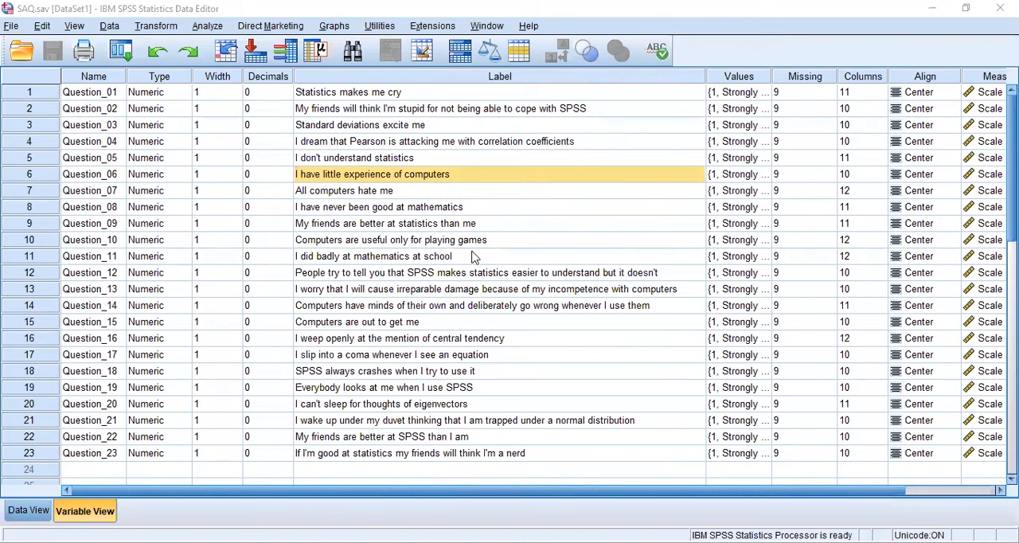
# - Reopen the Factor Analysis setup and list the source variables by name instead of by label
pyautogui.click(121, 51)
pyautogui.click(127, 78)
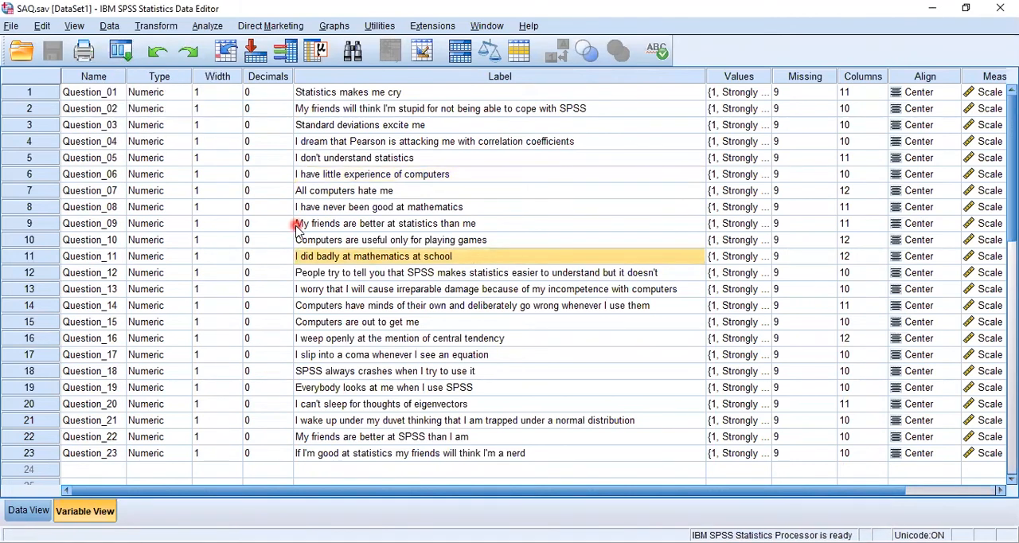
pyautogui.rightClick(382, 226)
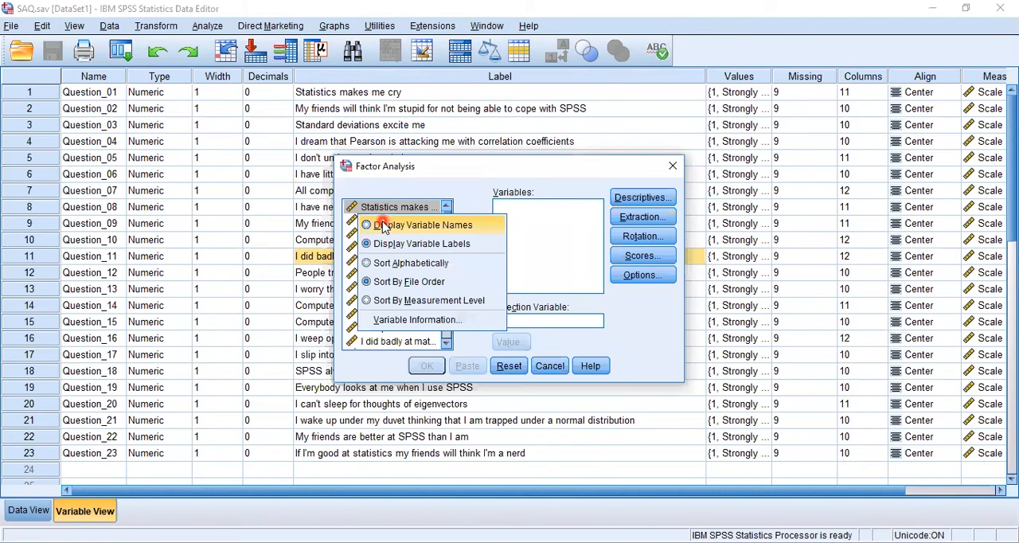
pyautogui.click(383, 226)
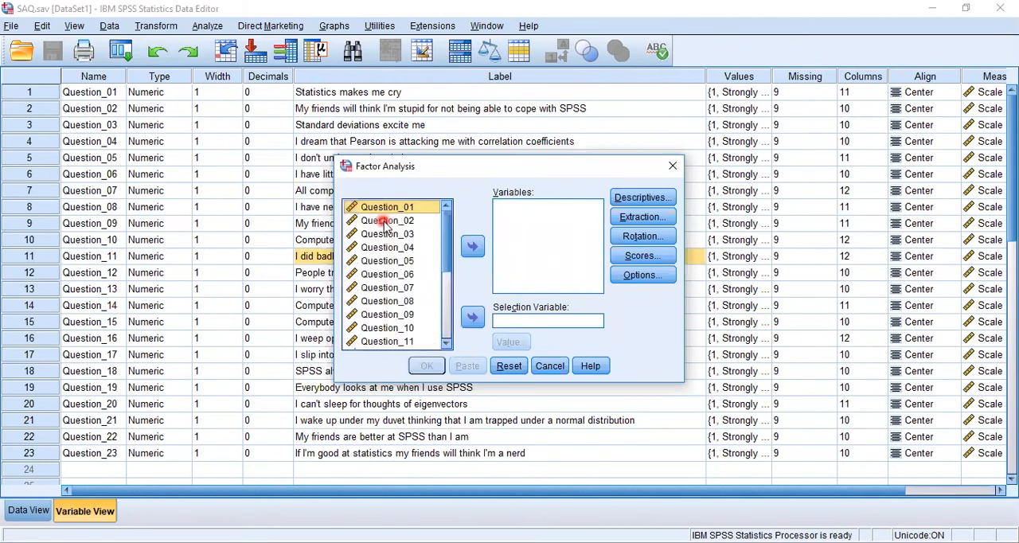
# - Include every question from Question_01 to Question_23 in the factor analysis except Question_12
pyautogui.hotkey('ctrl', 'a')
pyautogui.click(472, 246)
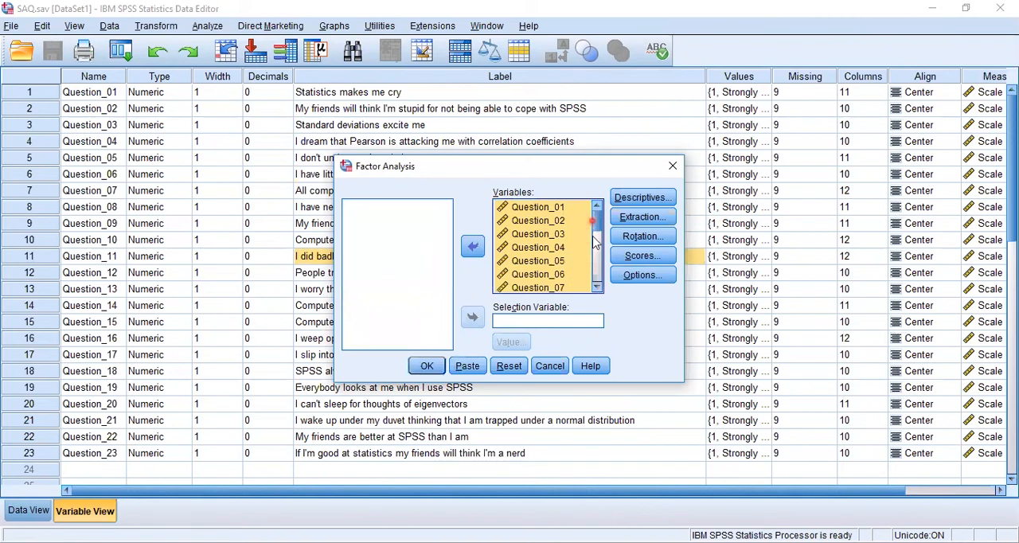
pyautogui.click(595, 239)
pyautogui.scroll(-1, 532, 271)
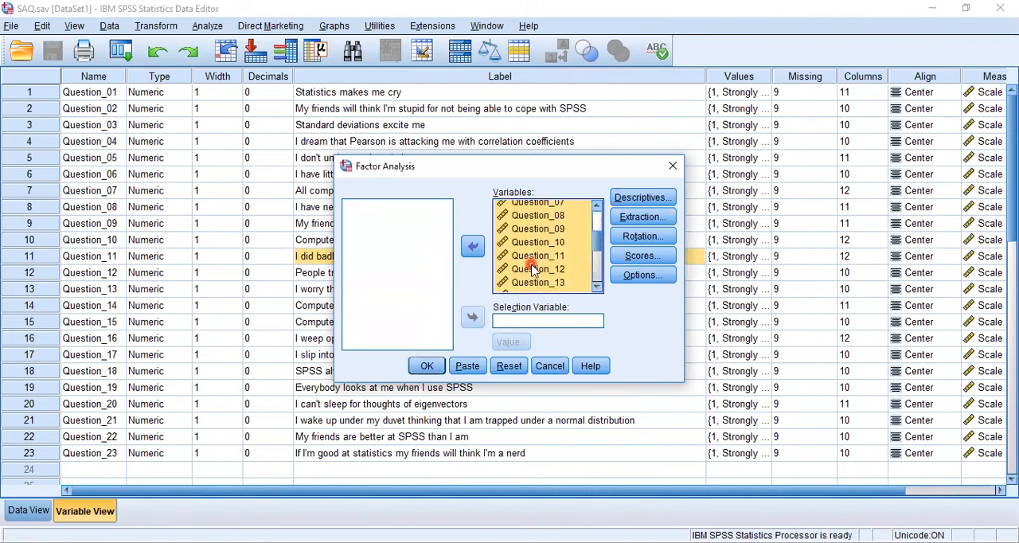
pyautogui.click(472, 248)
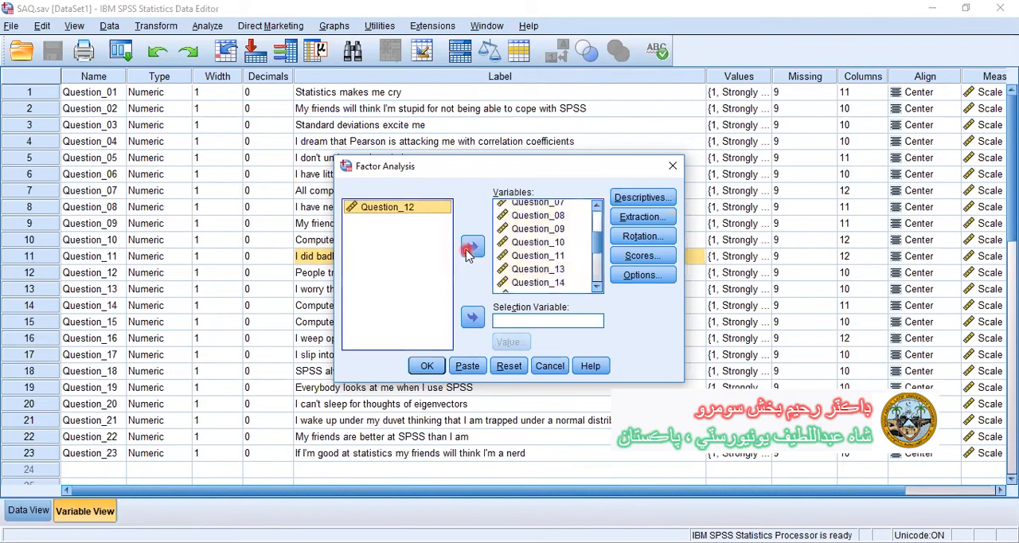
# - Request the determinant, the KMO and Bartlett's test of sphericity, and a scree plot for the extraction
pyautogui.click(621, 202)
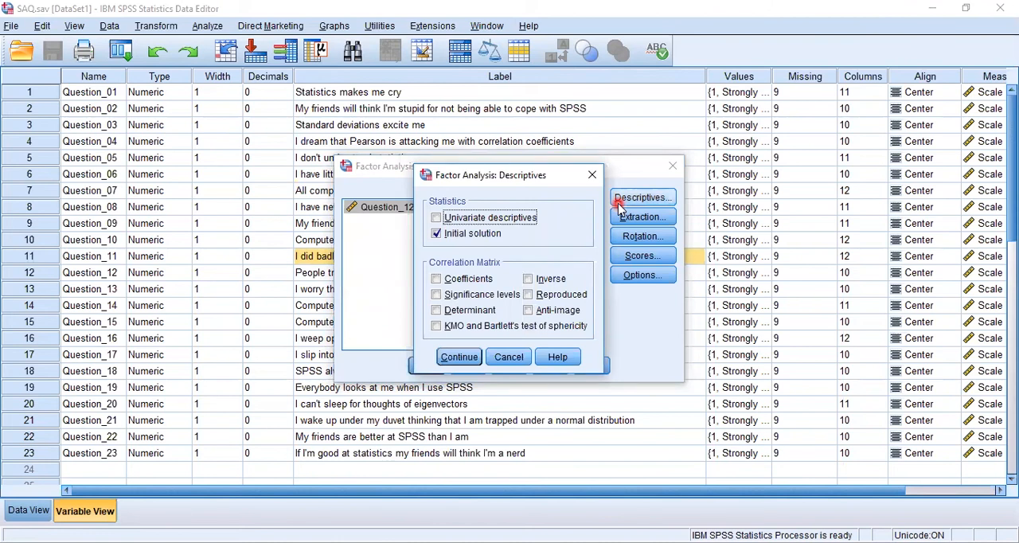
pyautogui.click(490, 310)
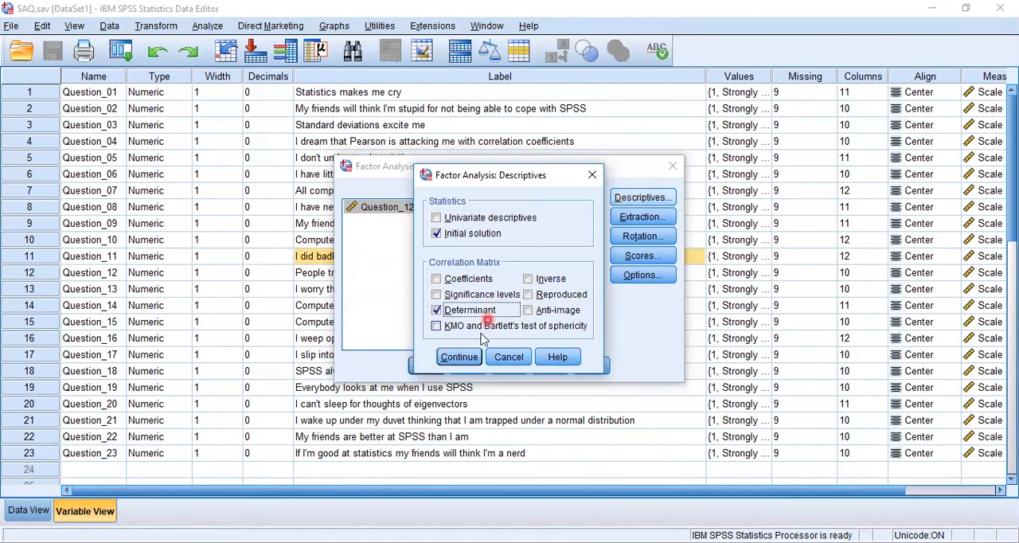
pyautogui.click(484, 327)
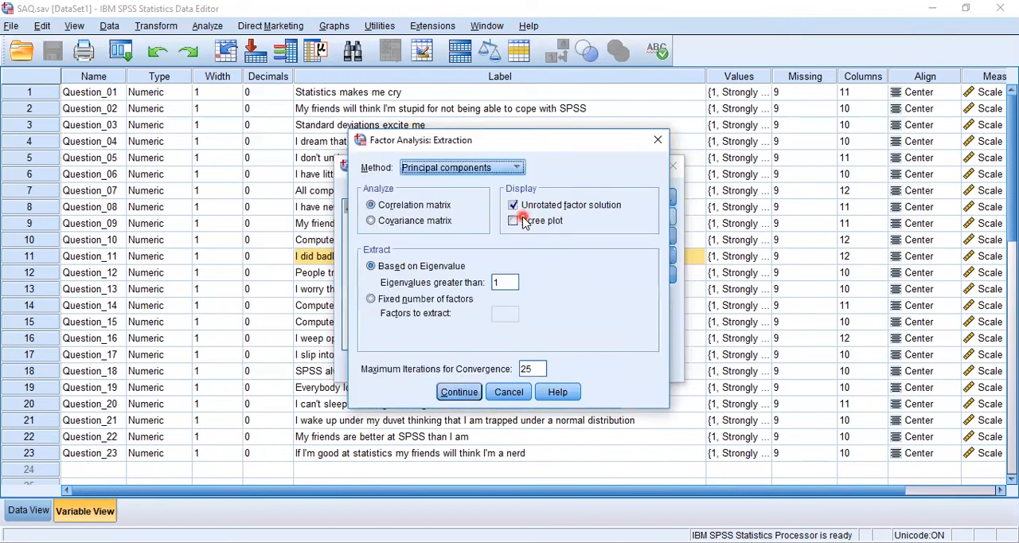
pyautogui.click(526, 218)
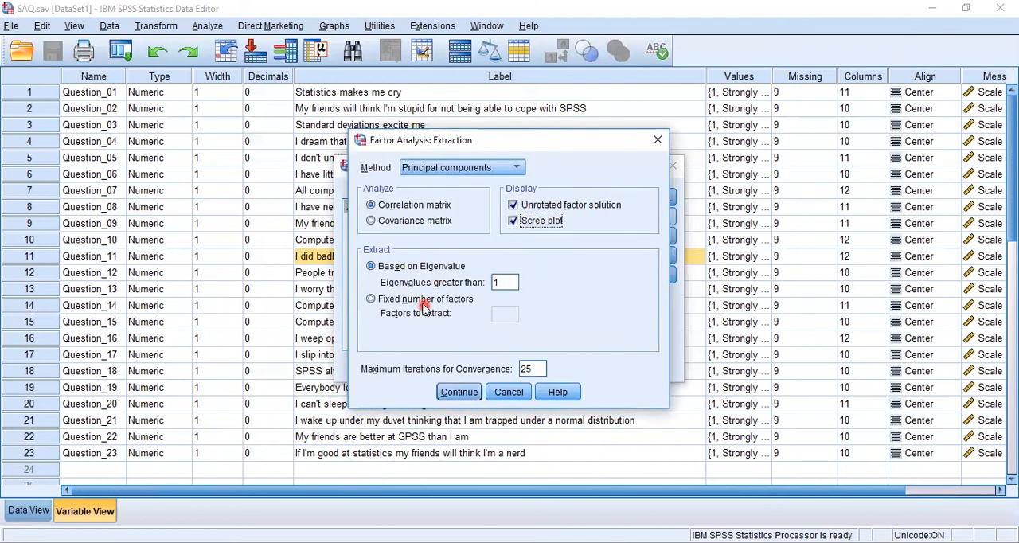
pyautogui.click(486, 314)
pyautogui.click(499, 314)
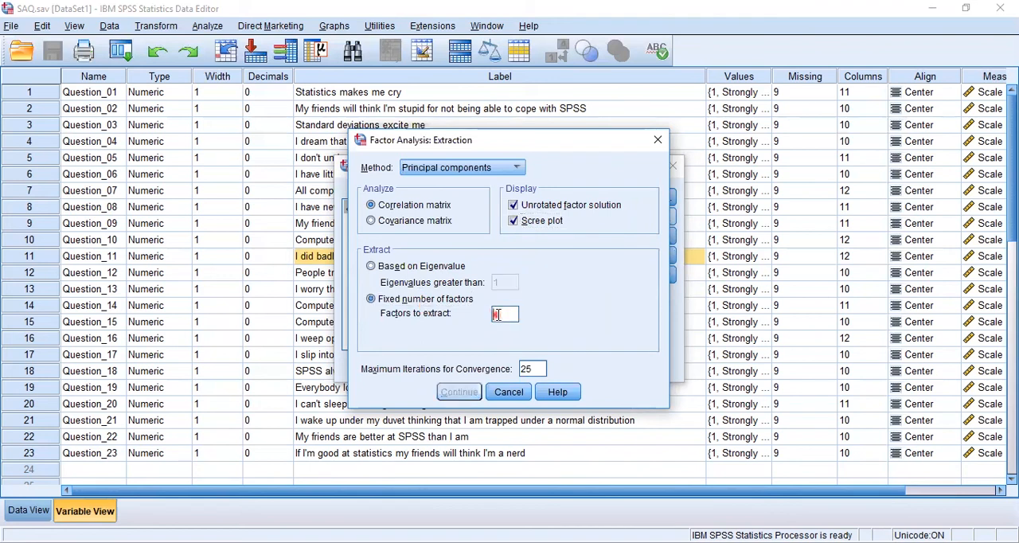
pyautogui.write('4')
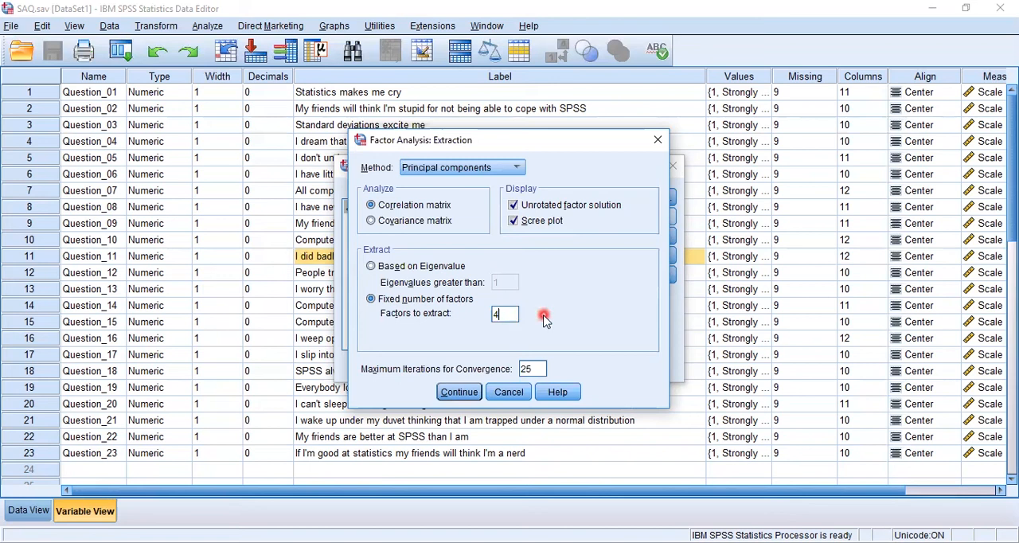
pyautogui.press('BackSpace')
pyautogui.click(444, 267)
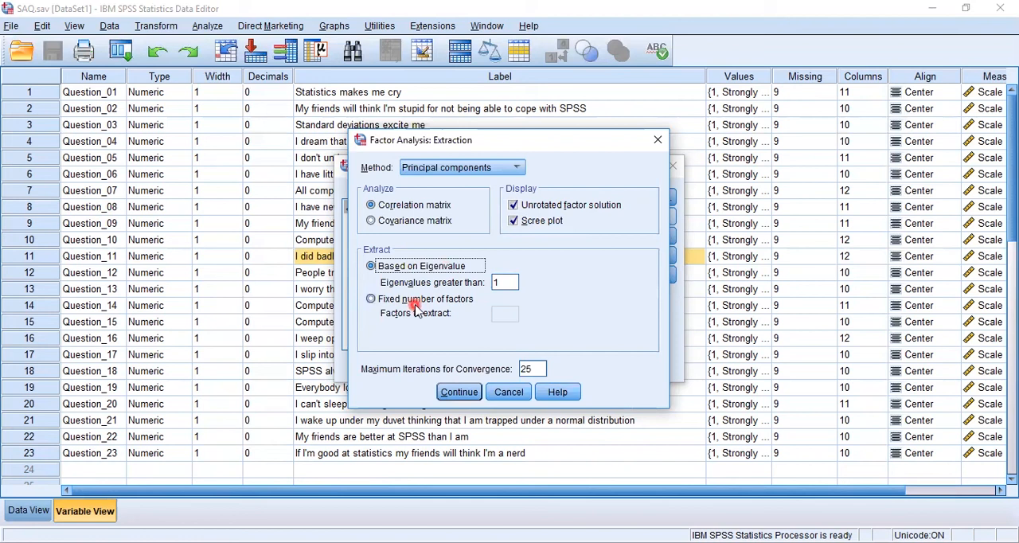
# - Accept the eigenvalue-based extraction and Varimax rotation with the rotated solution displayed, and check that factor scores are not saved as variables
pyautogui.click(462, 392)
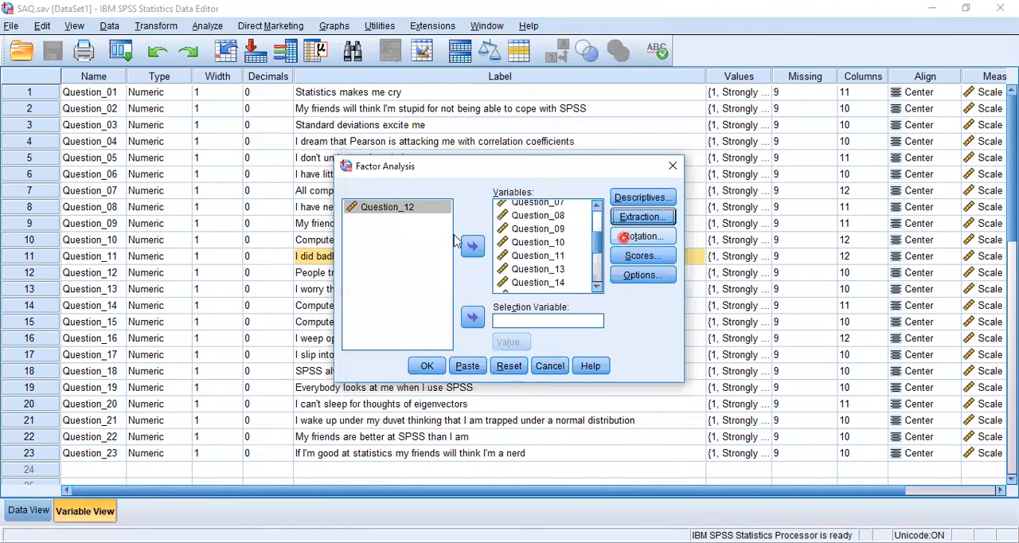
pyautogui.click(623, 236)
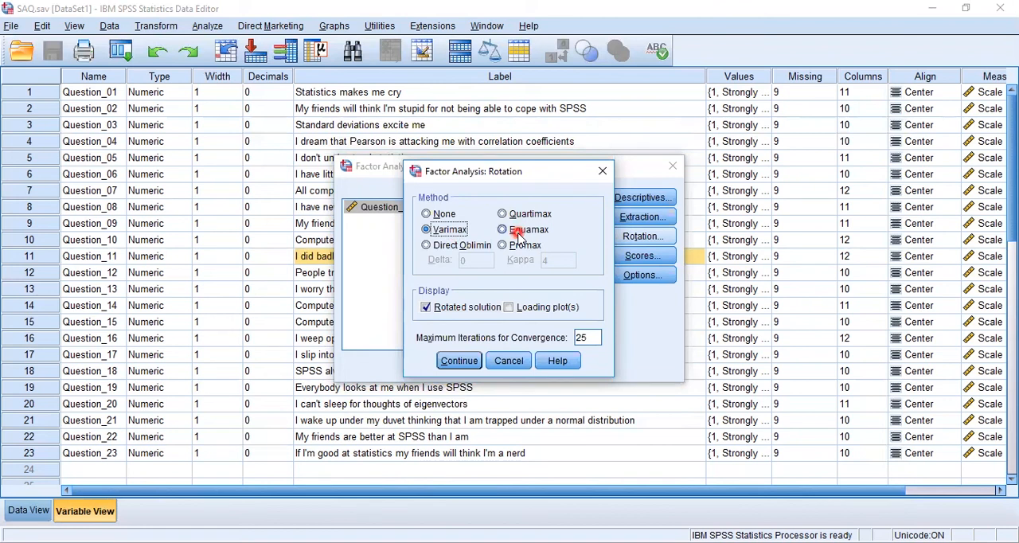
pyautogui.click(475, 362)
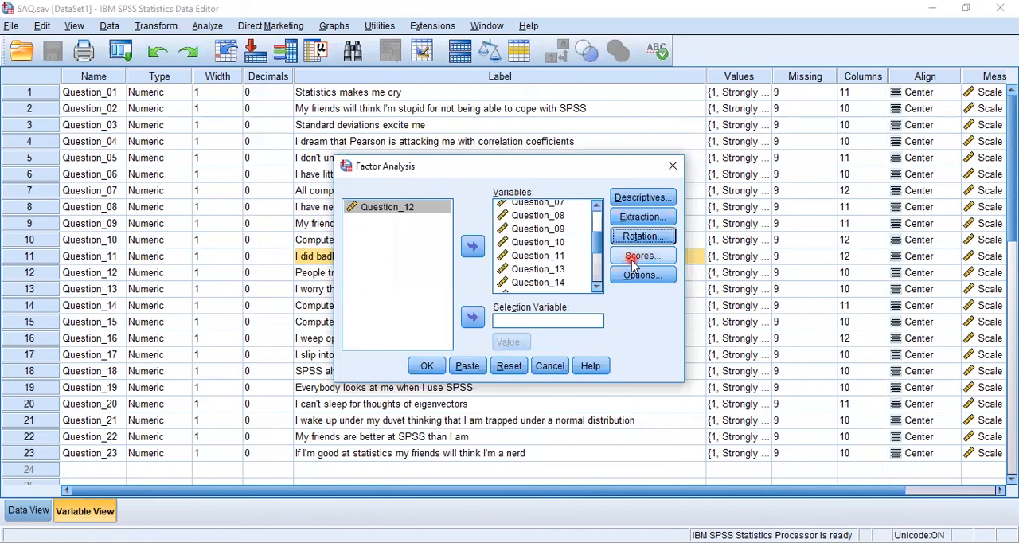
pyautogui.click(637, 256)
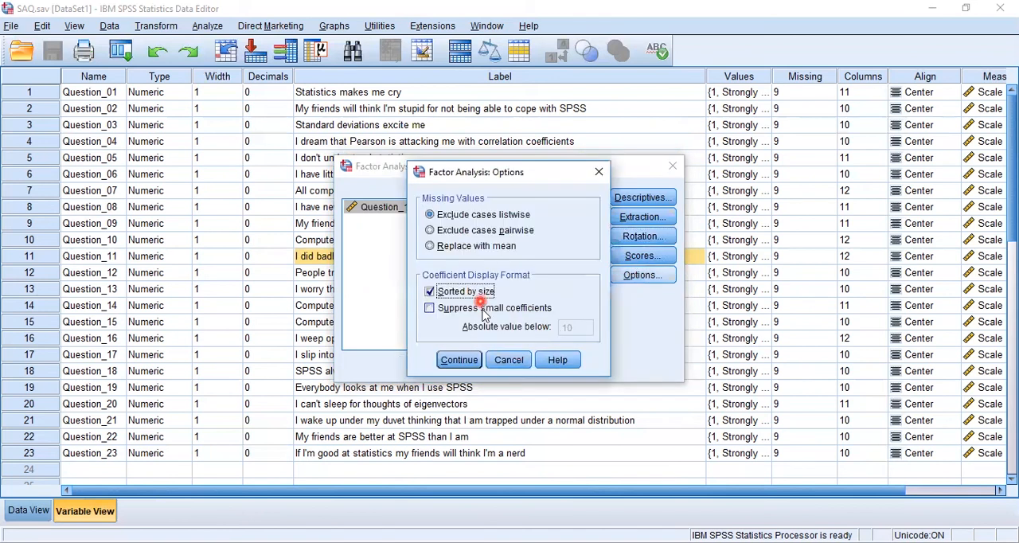
# - Sort coefficients by size, suppress those with an absolute value below .4, and run the factor analysis
pyautogui.click(483, 308)
pyautogui.doubleClick(567, 326)
pyautogui.press('BackSpace')
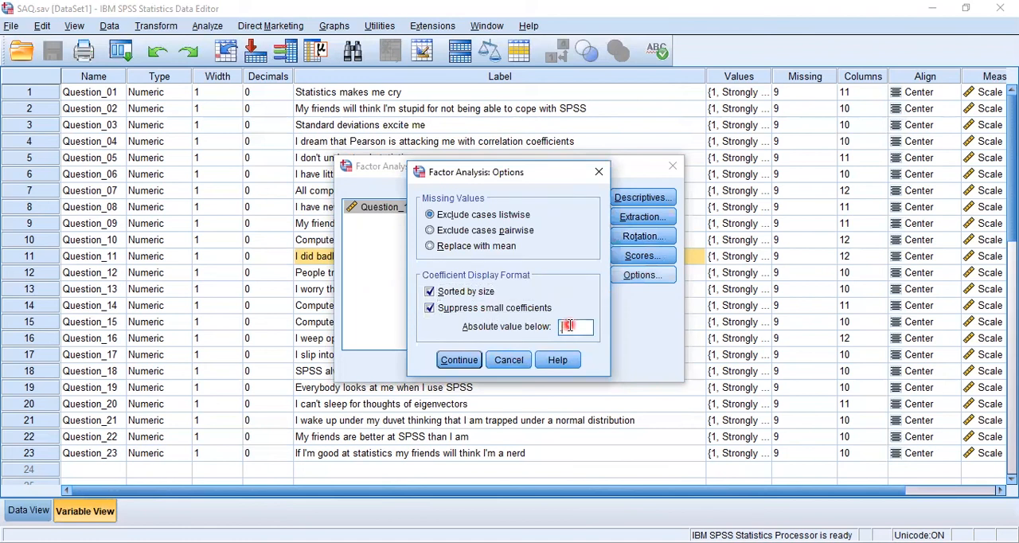
pyautogui.write('.4')
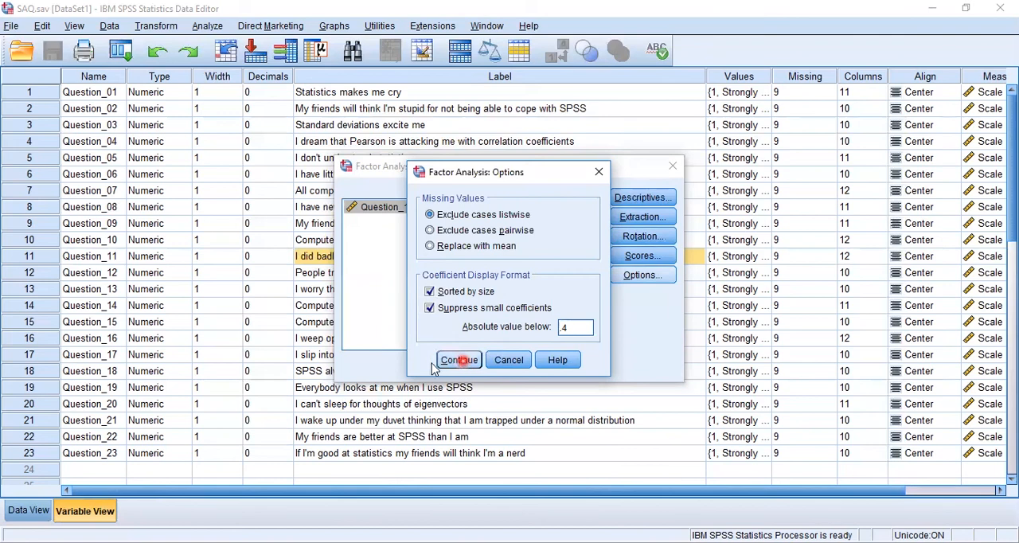
pyautogui.click(458, 360)
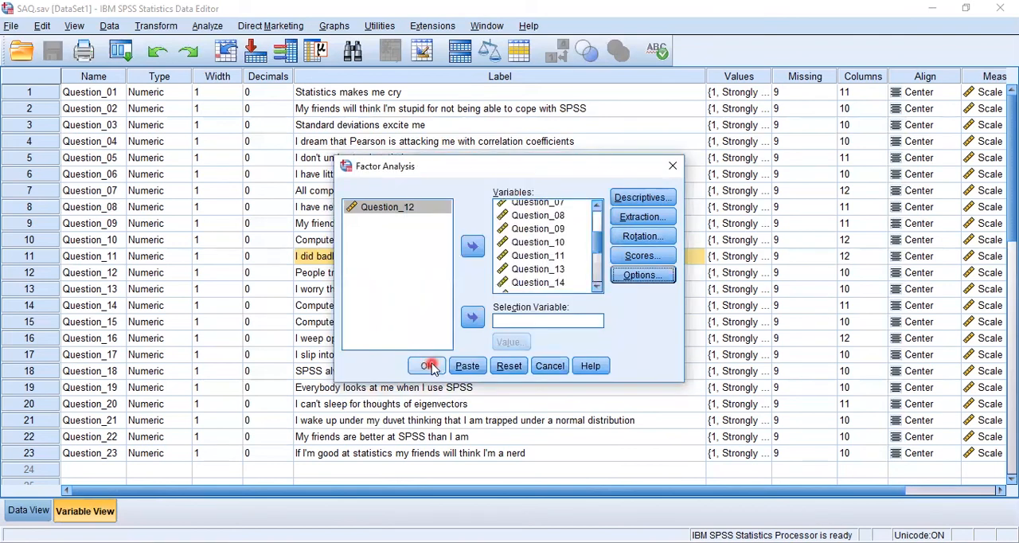
pyautogui.click(427, 366)
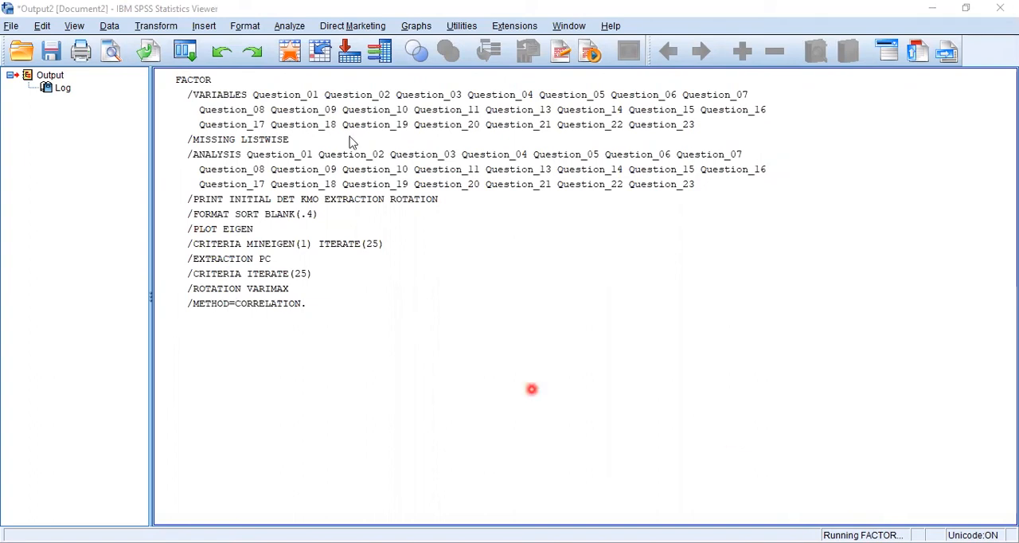
# - Bring up the new output's Rotated Component Matrix and examine the labelled statements' loadings
pyautogui.click(683, 120)
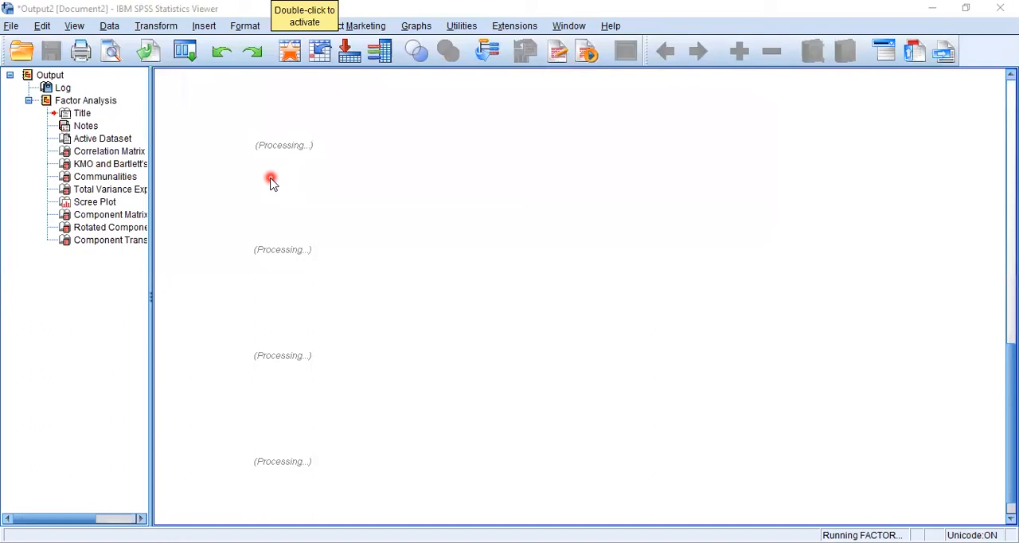
pyautogui.click(127, 231)
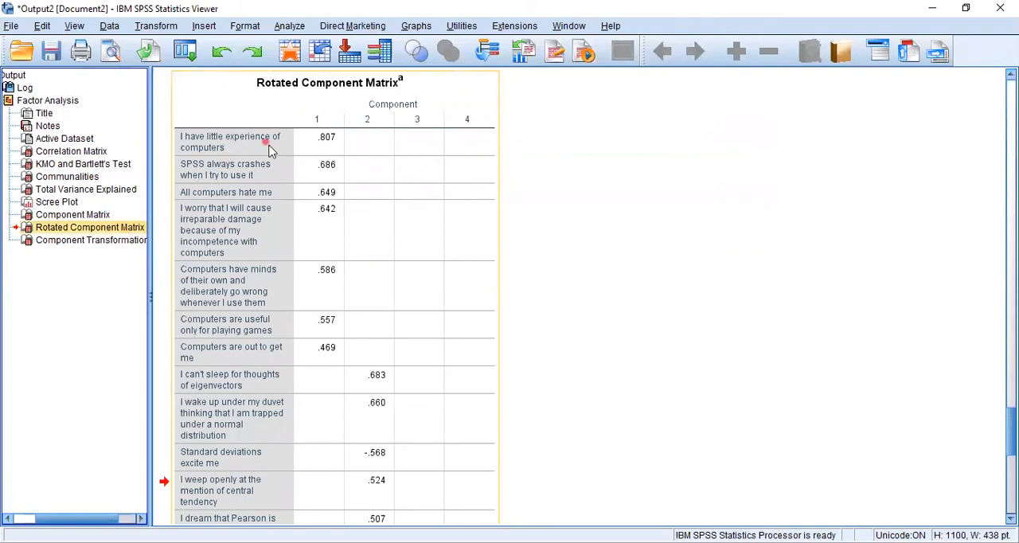
pyautogui.doubleClick(181, 119)
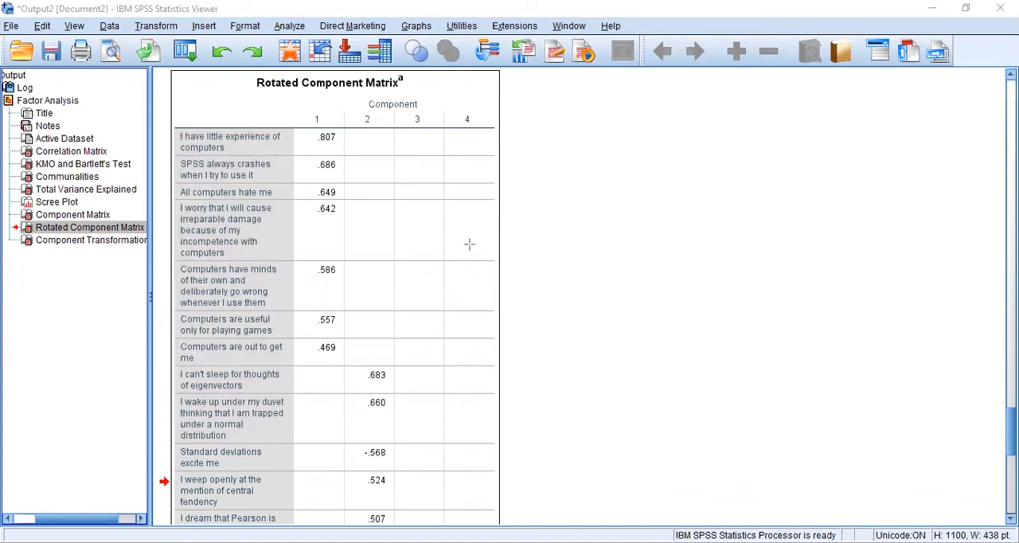
# - Widen the statement column of the Rotated Component Matrix so each statement fits on a single line
pyautogui.click(296, 171)
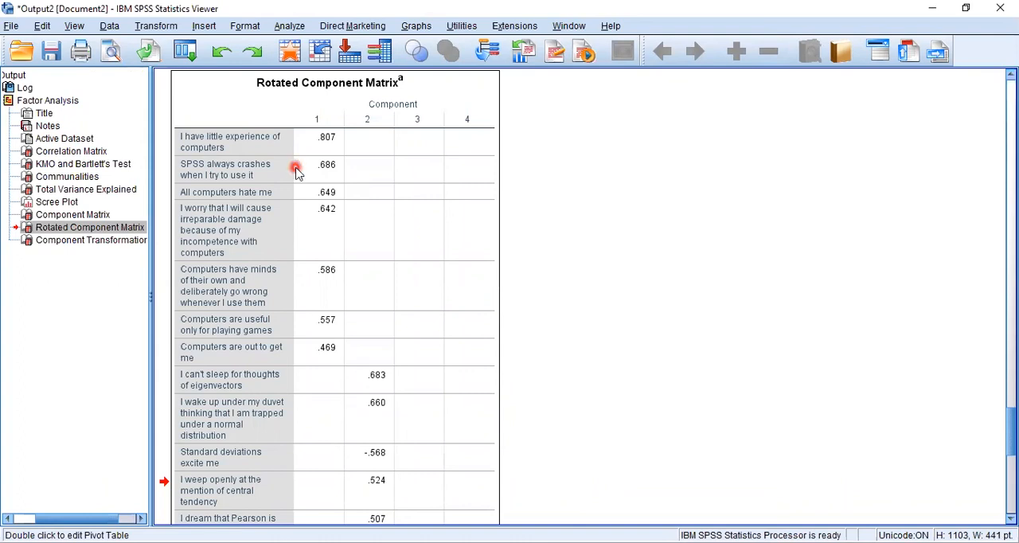
pyautogui.doubleClick(295, 172)
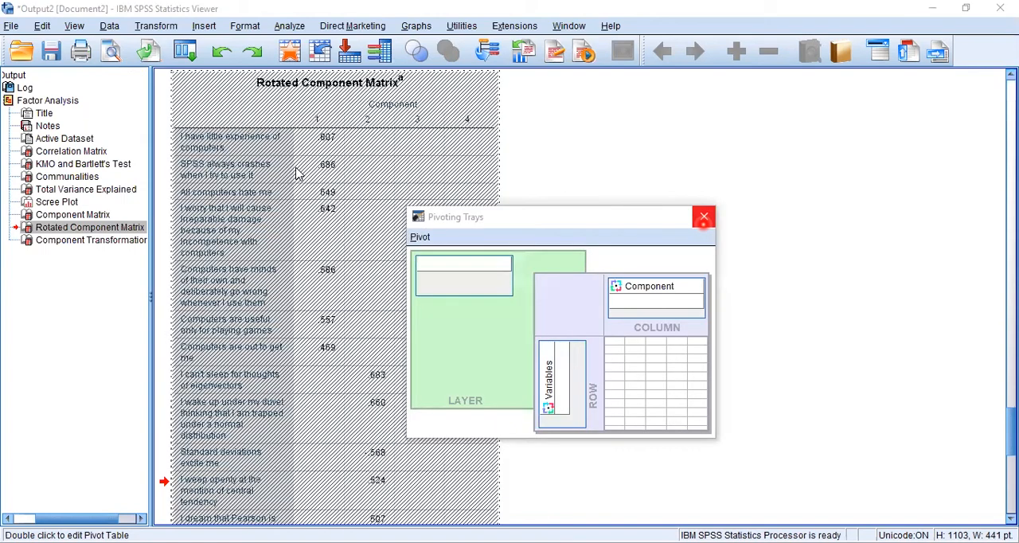
pyautogui.click(703, 217)
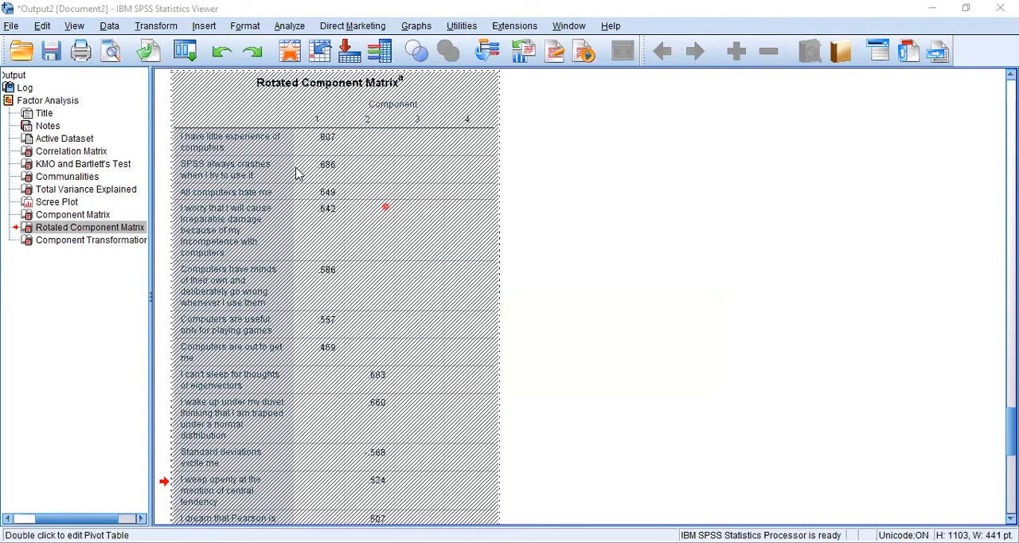
pyautogui.moveTo(385, 207); pyautogui.dragTo(452, 215)
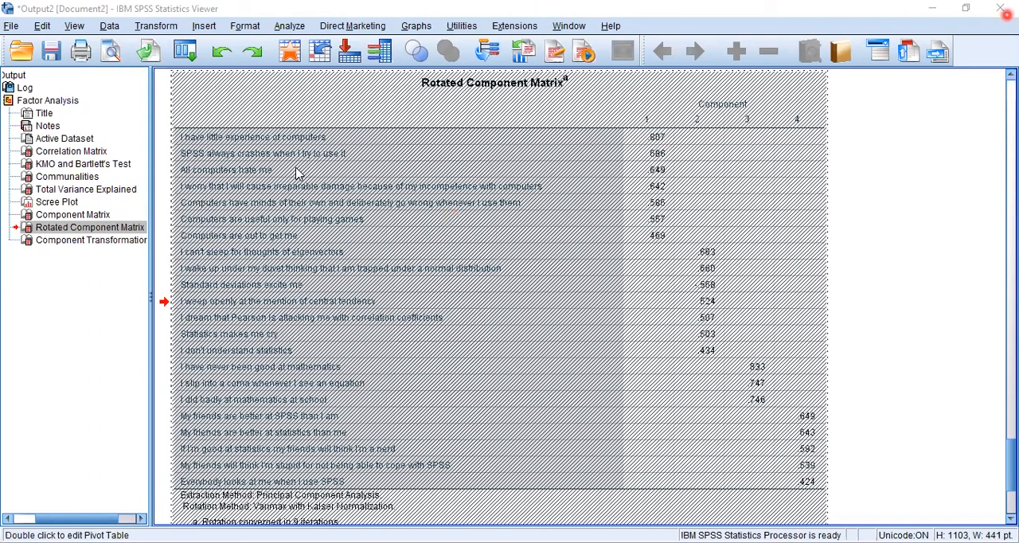
pyautogui.click(847, 195)
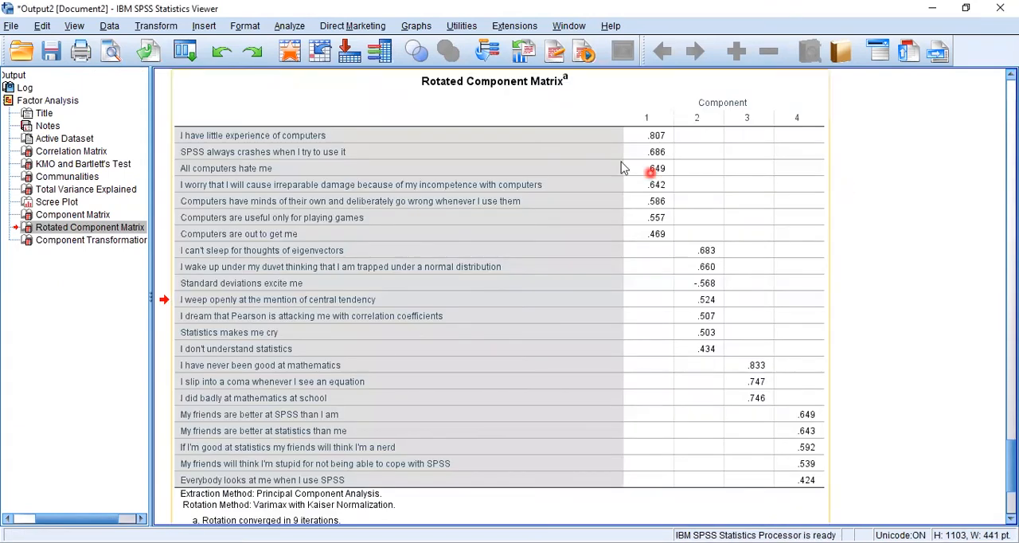
# - Mark the statements loading on component 1, from "I have little experience of computers" to "Computers are out to get me"
pyautogui.moveTo(178, 130)
pyautogui.mouseDown()
pyautogui.moveTo(570, 200)
pyautogui.moveTo(681, 237)
pyautogui.mouseUp()
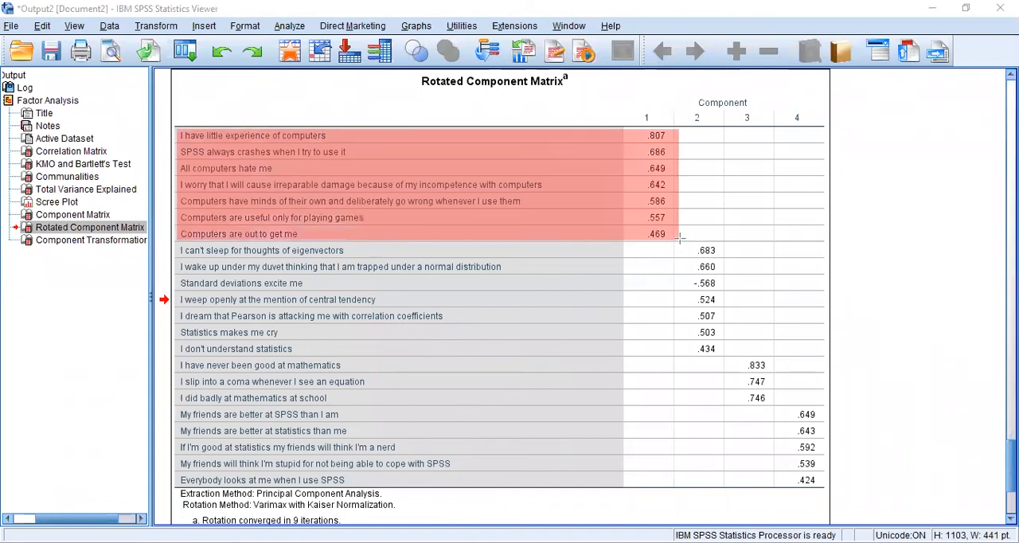